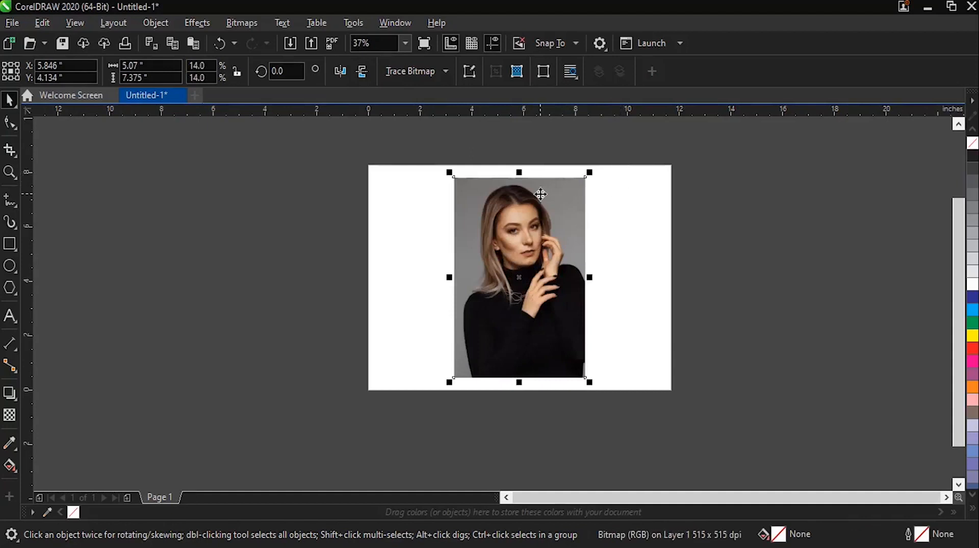
# Try the Auto Adjust effect on the portrait photo and undo it.
pyautogui.click(196, 23)
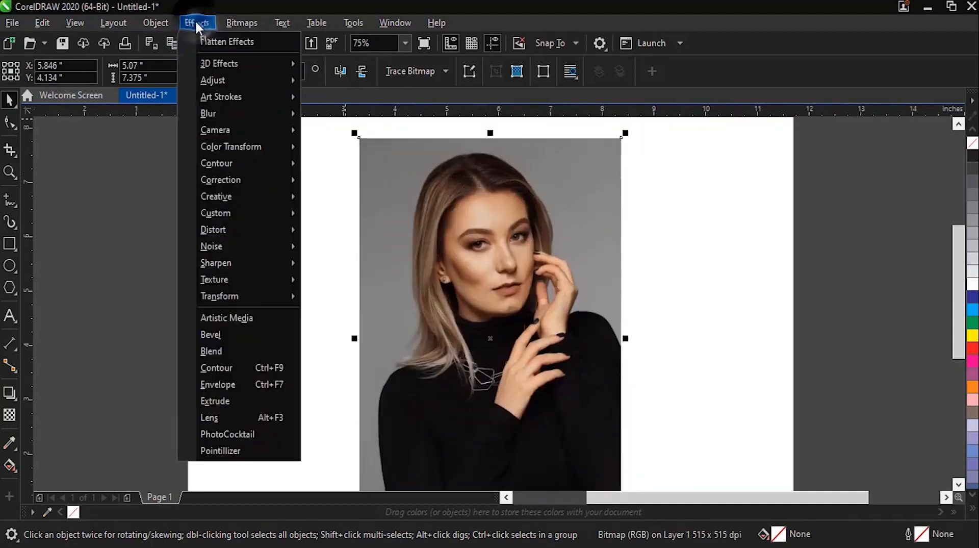
pyautogui.moveTo(206, 82)
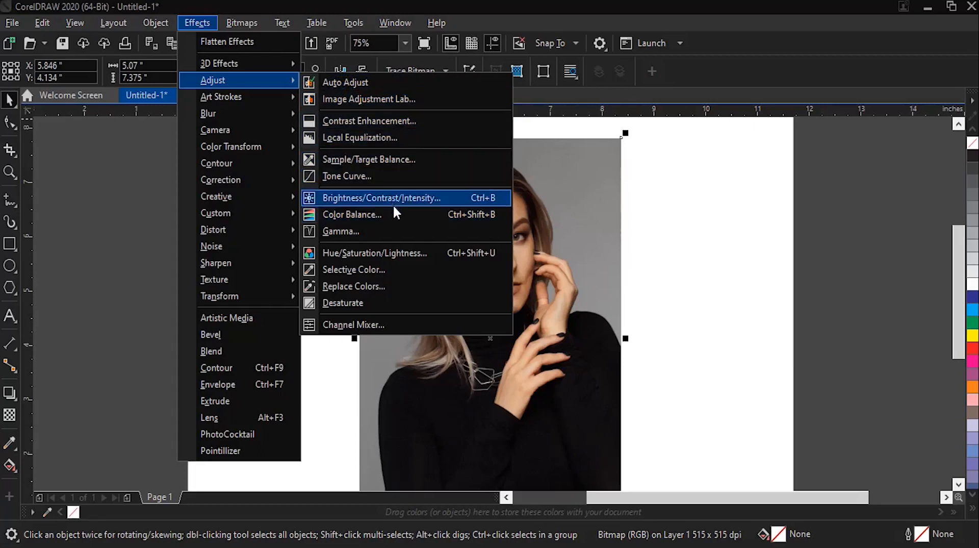
pyautogui.click(366, 84)
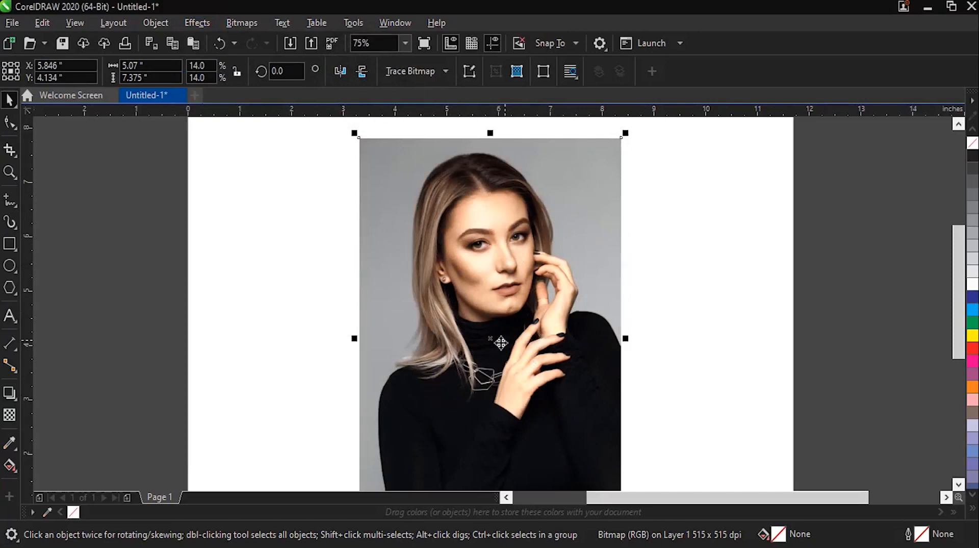
pyautogui.click(198, 23)
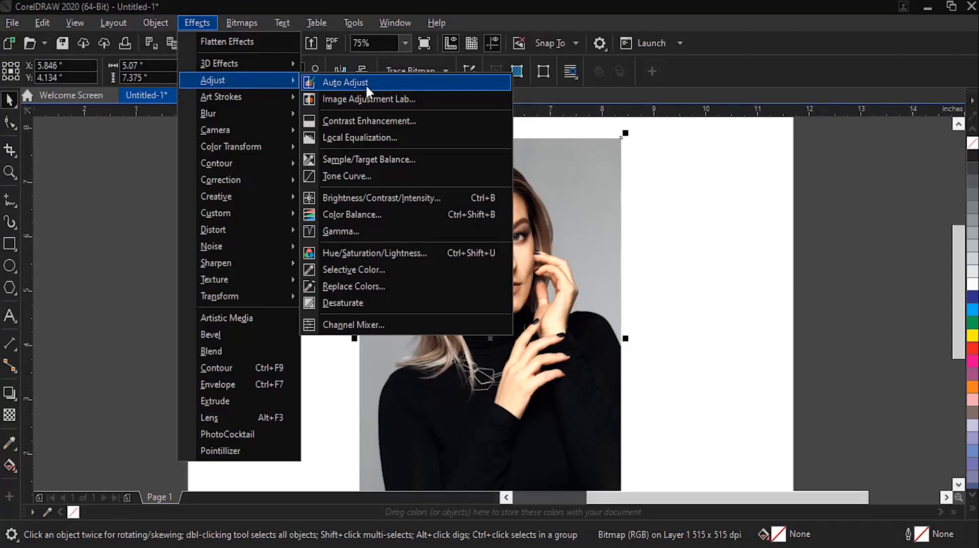
pyautogui.click(556, 276)
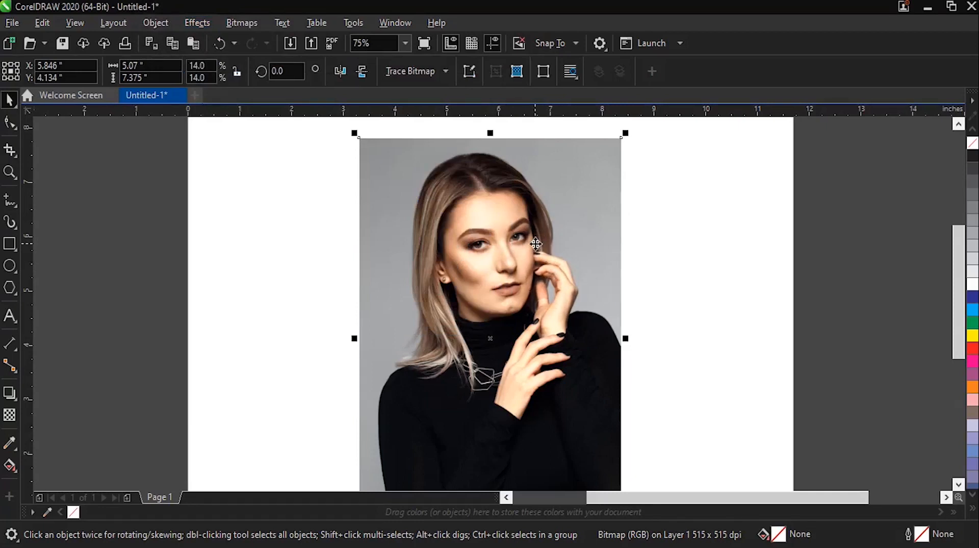
pyautogui.hotkey('ctrl', 'z')
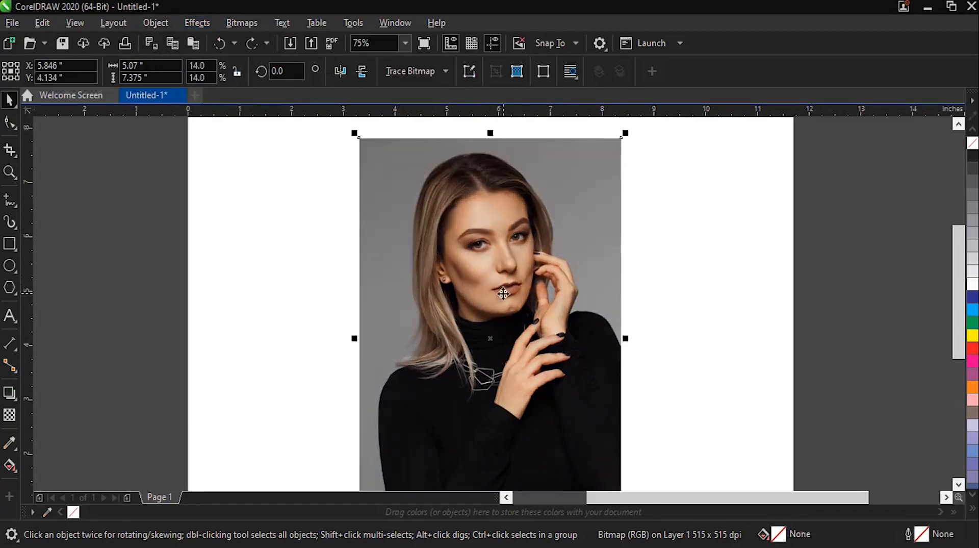
# Duplicate the portrait photo and arrange the original and the copy side by side on the page.
pyautogui.moveTo(501, 288); pyautogui.dragTo(627, 273)
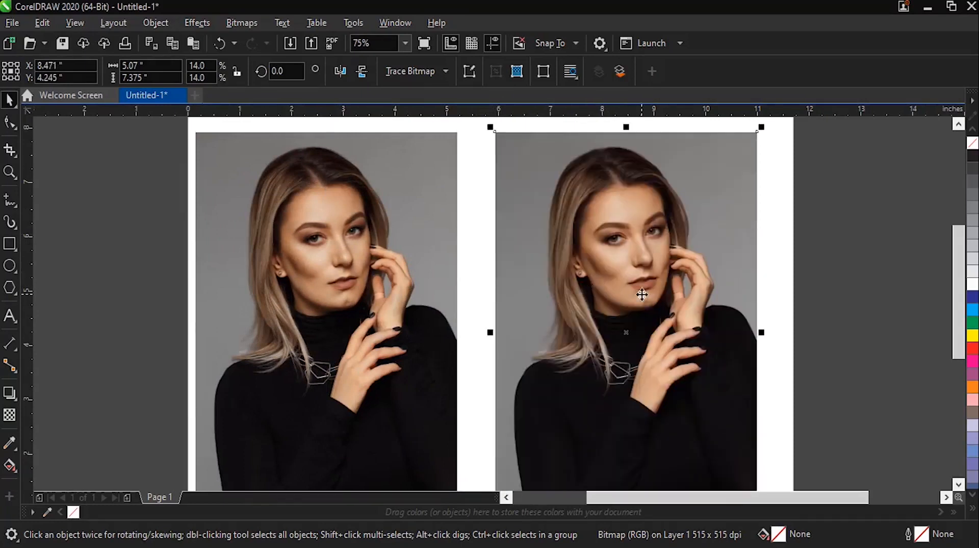
pyautogui.keyDown('shift'); pyautogui.click(365, 274); pyautogui.keyUp('shift')
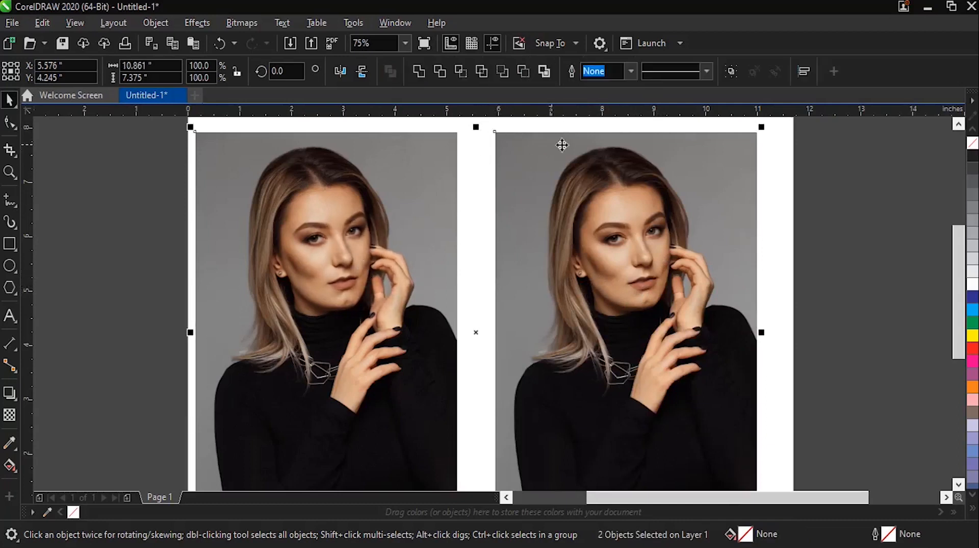
pyautogui.scroll(-1, 557, 238)
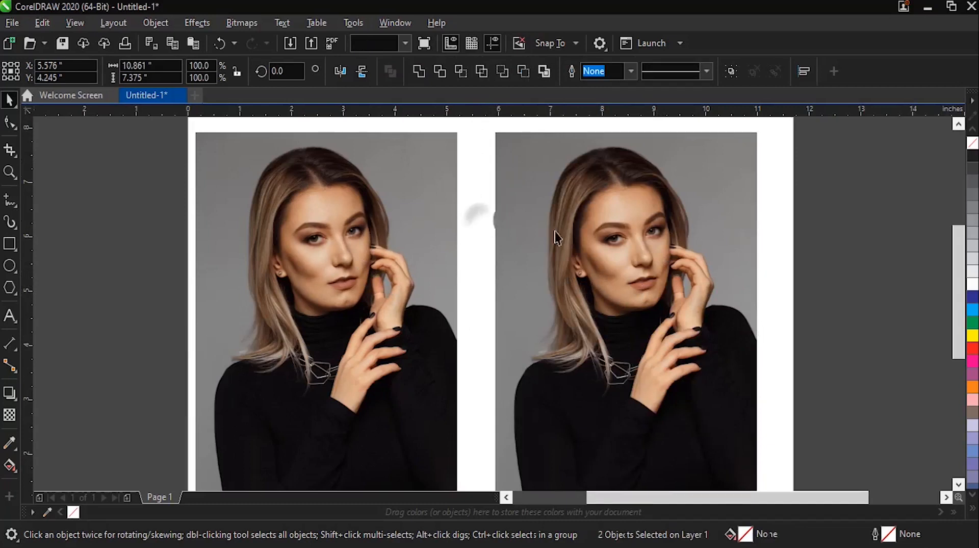
# Set the right-hand portrait's temperature to 6,784 and tint to -5 in the Image Adjustment Lab.
pyautogui.click(557, 238)
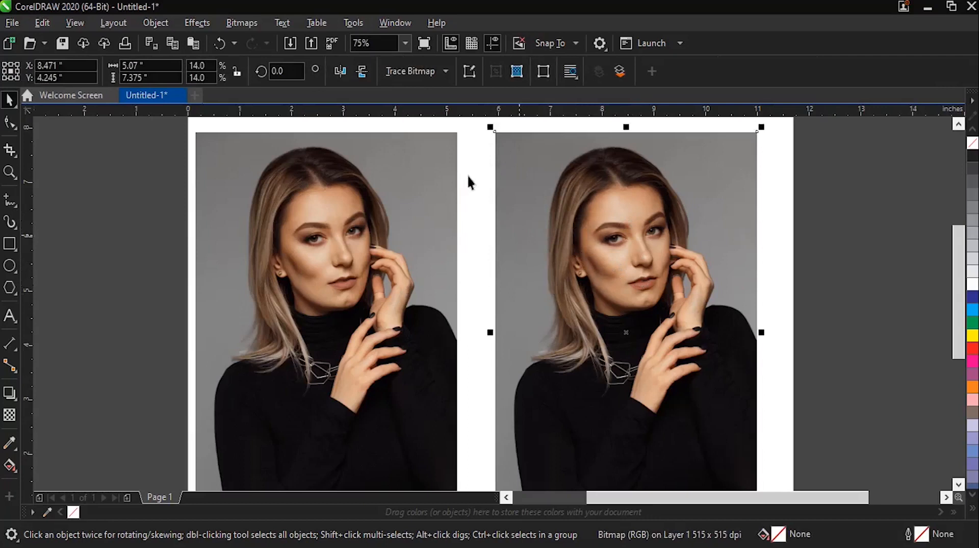
pyautogui.click(201, 27)
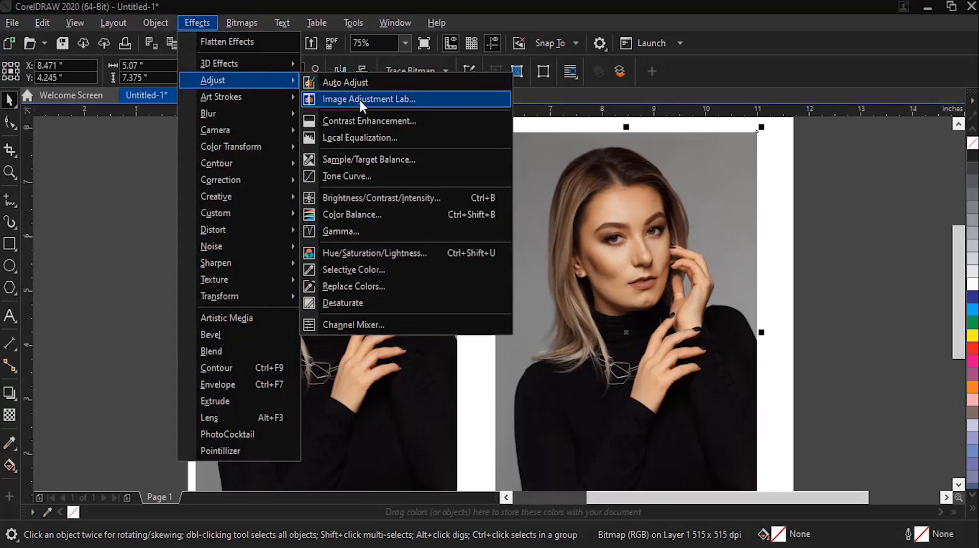
pyautogui.click(360, 100)
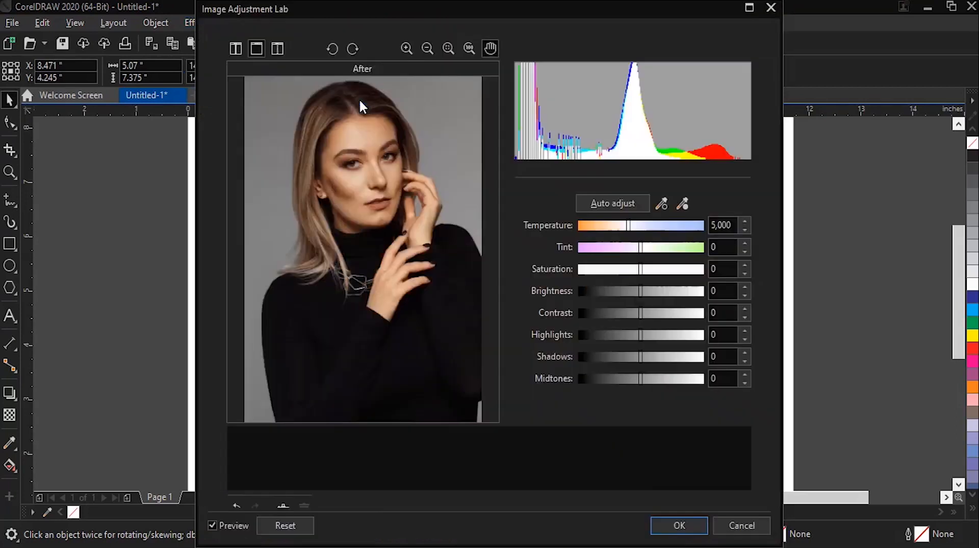
pyautogui.click(662, 221)
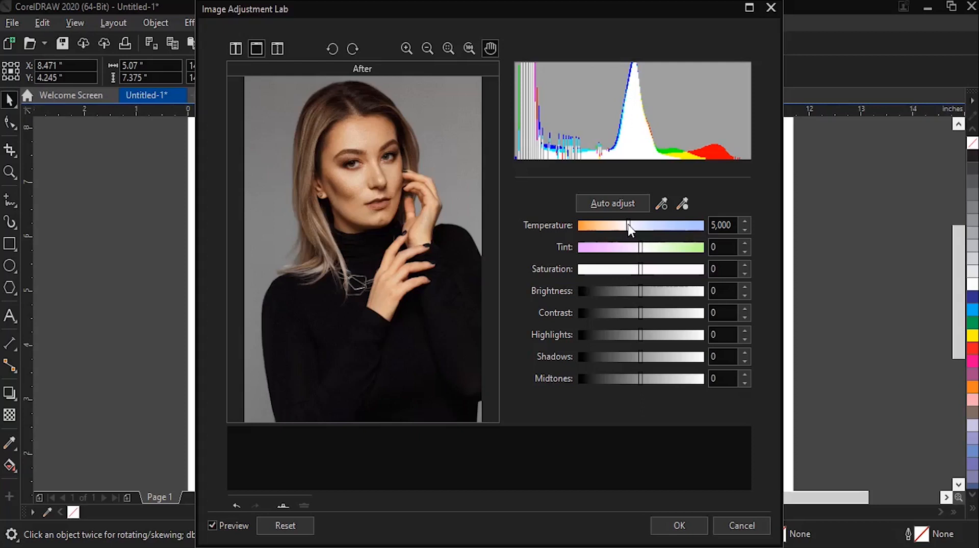
pyautogui.moveTo(631, 229); pyautogui.dragTo(661, 234)
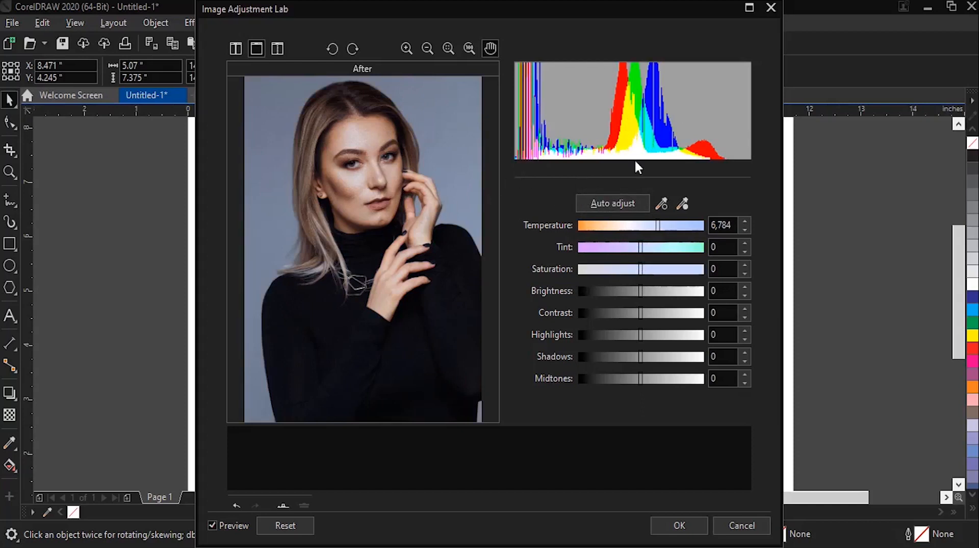
pyautogui.moveTo(642, 248); pyautogui.dragTo(669, 254)
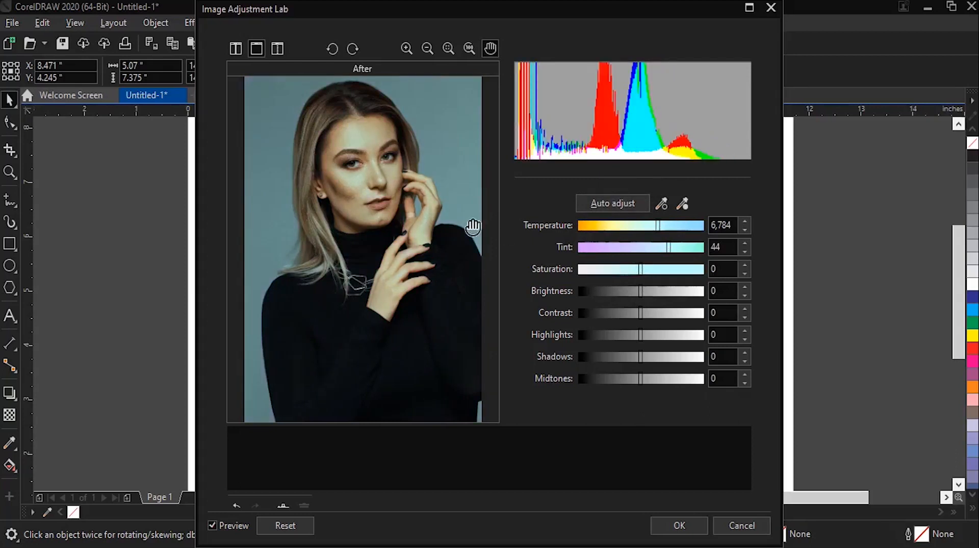
pyautogui.moveTo(668, 248); pyautogui.dragTo(637, 249)
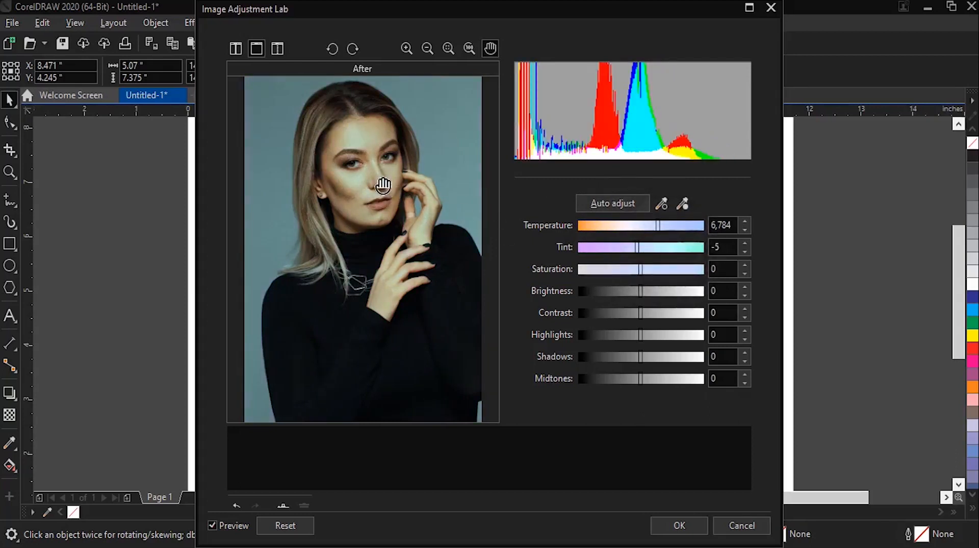
# Set the portrait's saturation to 18 and brightness to 40 in the Image Adjustment Lab.
pyautogui.moveTo(642, 268); pyautogui.dragTo(682, 278)
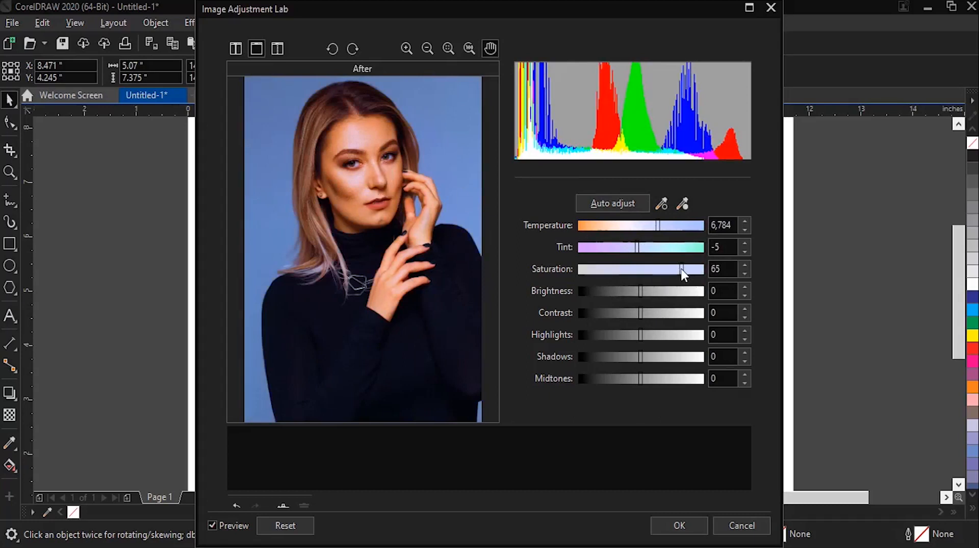
pyautogui.moveTo(629, 268); pyautogui.dragTo(614, 270)
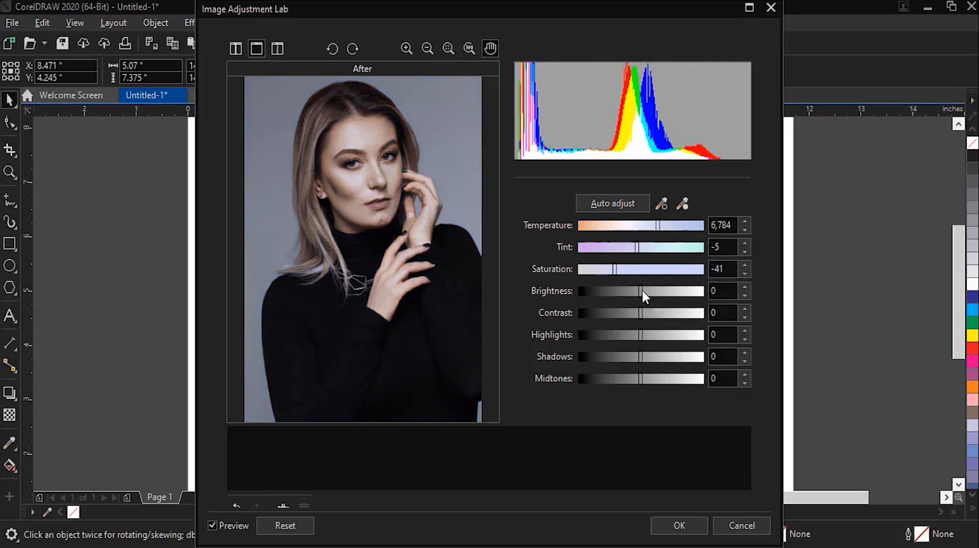
pyautogui.moveTo(641, 288); pyautogui.dragTo(666, 295)
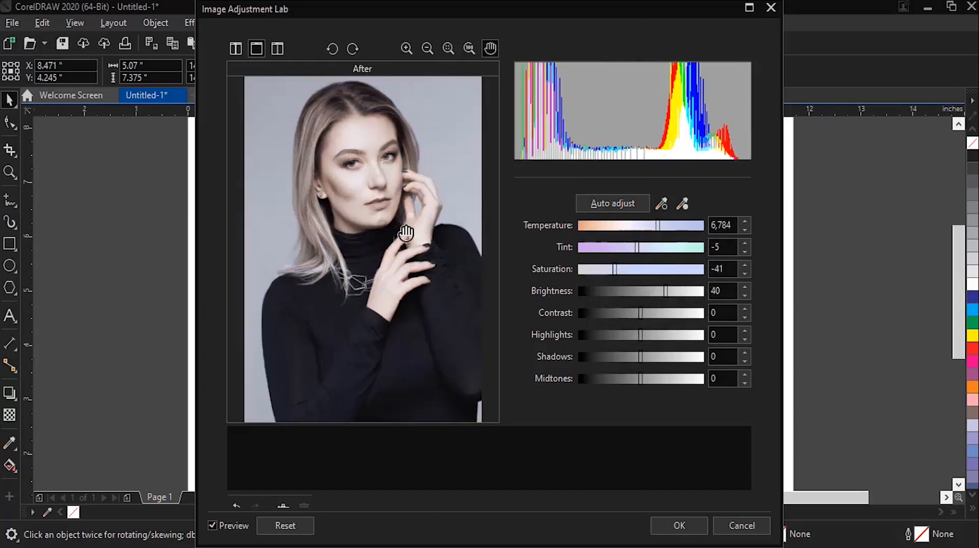
pyautogui.moveTo(615, 270); pyautogui.dragTo(654, 282)
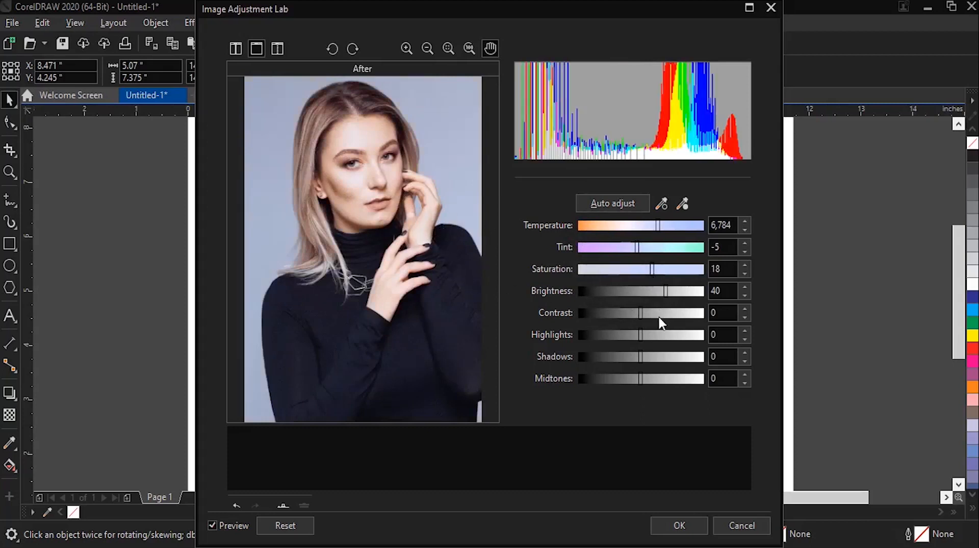
# Set contrast to 39, highlights to 12, shadows to 43 and midtones to 52, and reset all the lab's adjustments.
pyautogui.moveTo(641, 311); pyautogui.dragTo(666, 321)
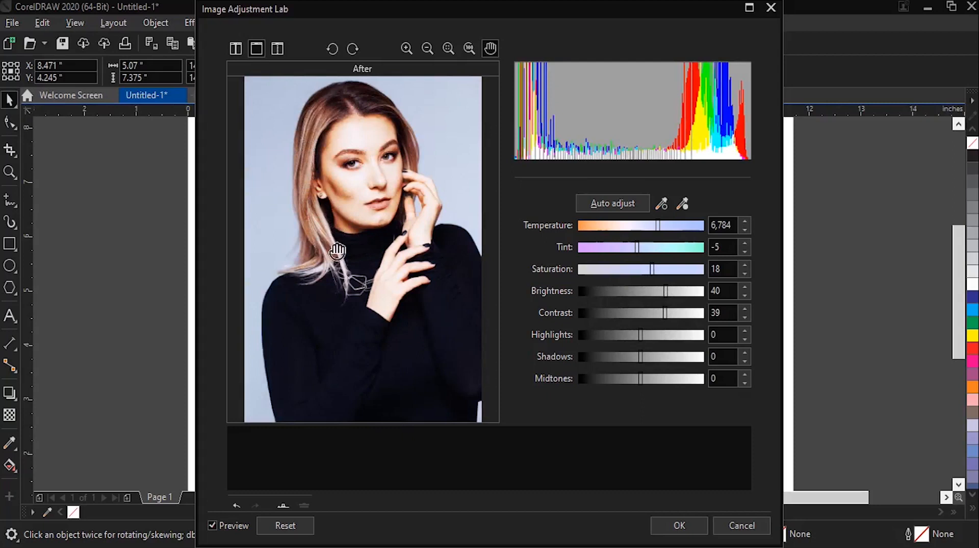
pyautogui.moveTo(641, 336); pyautogui.dragTo(612, 351)
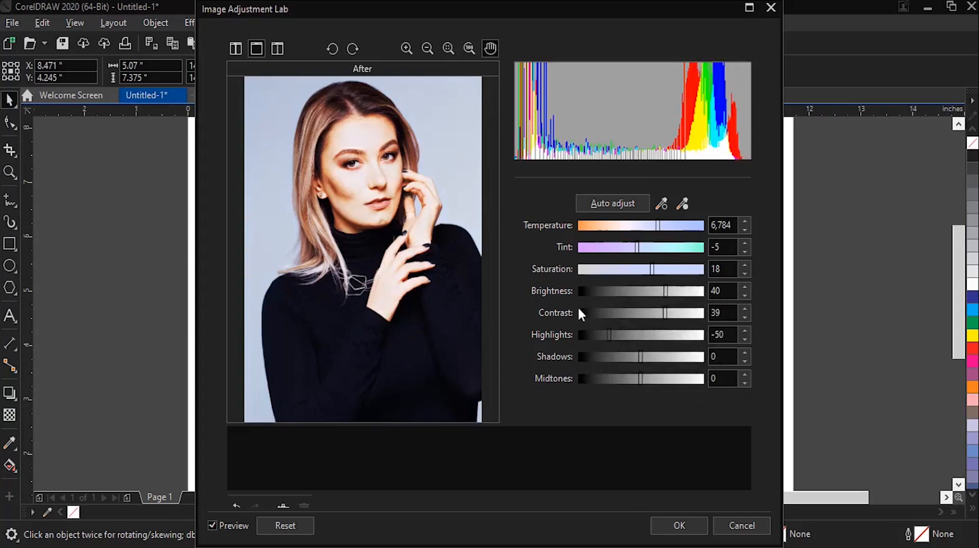
pyautogui.moveTo(612, 339); pyautogui.dragTo(663, 360)
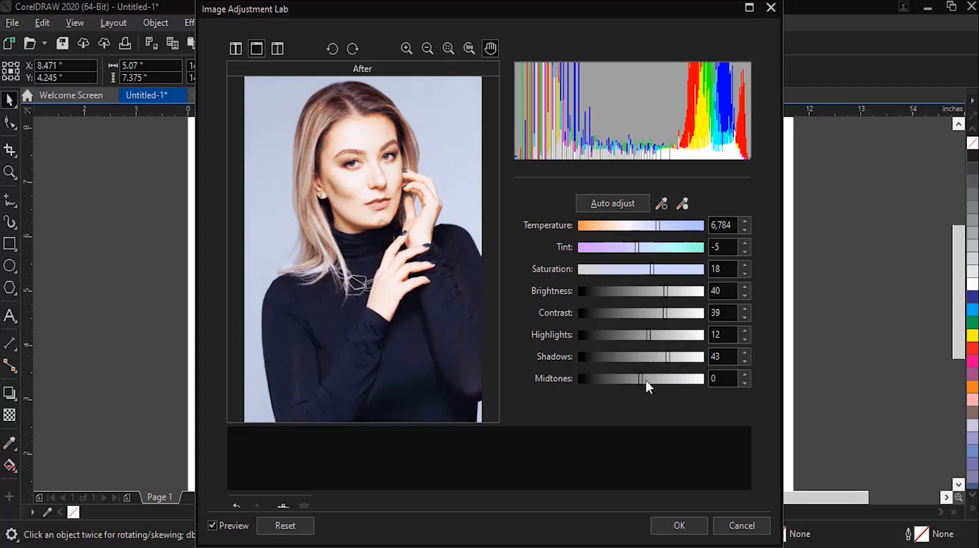
pyautogui.moveTo(641, 379); pyautogui.dragTo(674, 383)
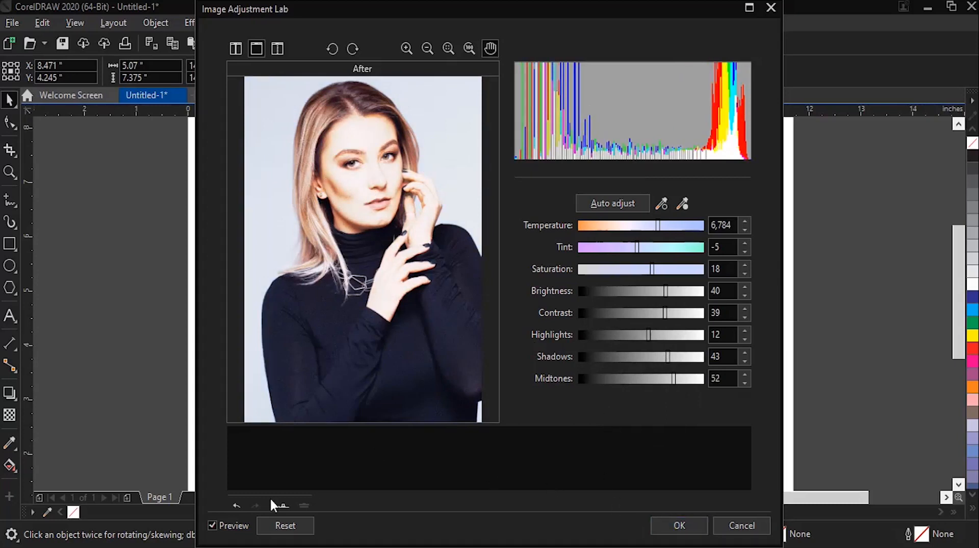
pyautogui.click(288, 534)
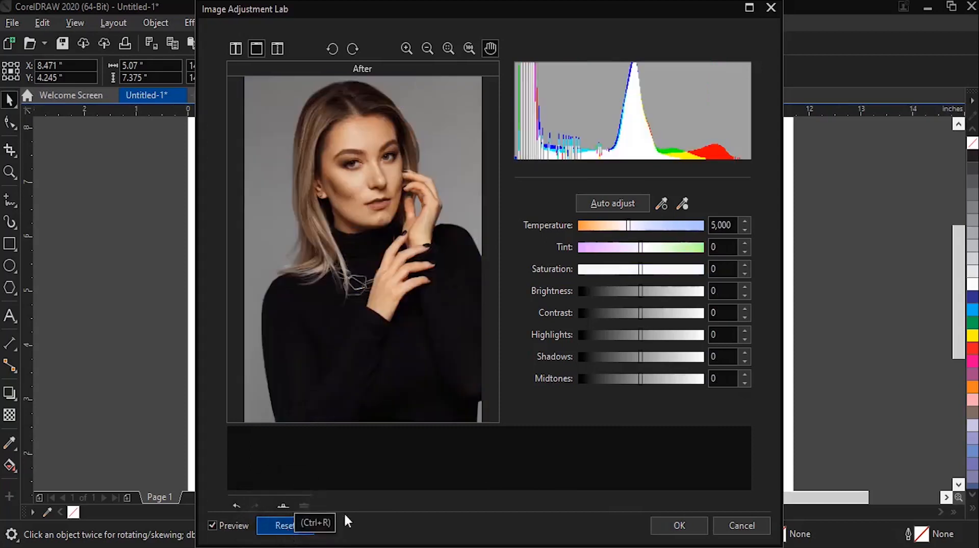
# Apply the Image Adjustment Lab's Auto adjust to the right-hand portrait and undo it.
pyautogui.click(634, 207)
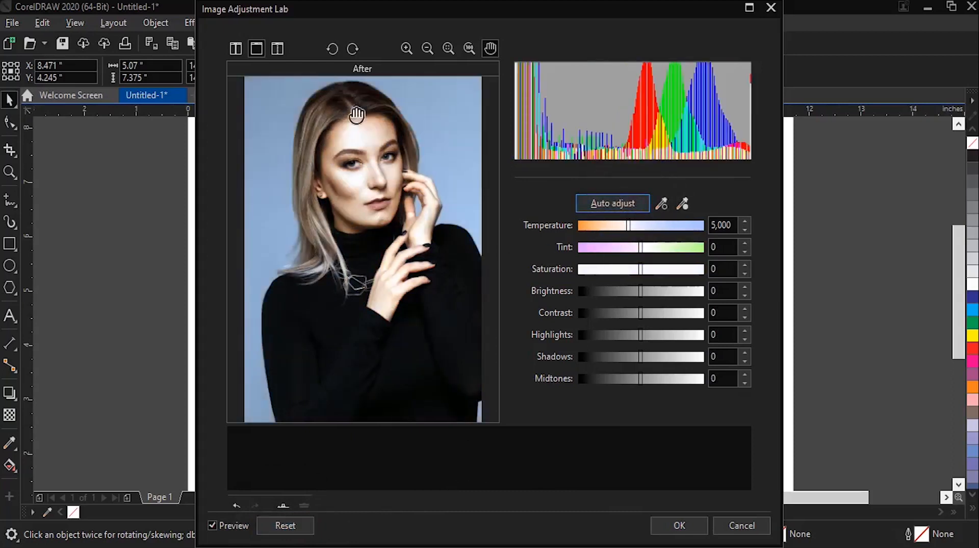
pyautogui.click(683, 526)
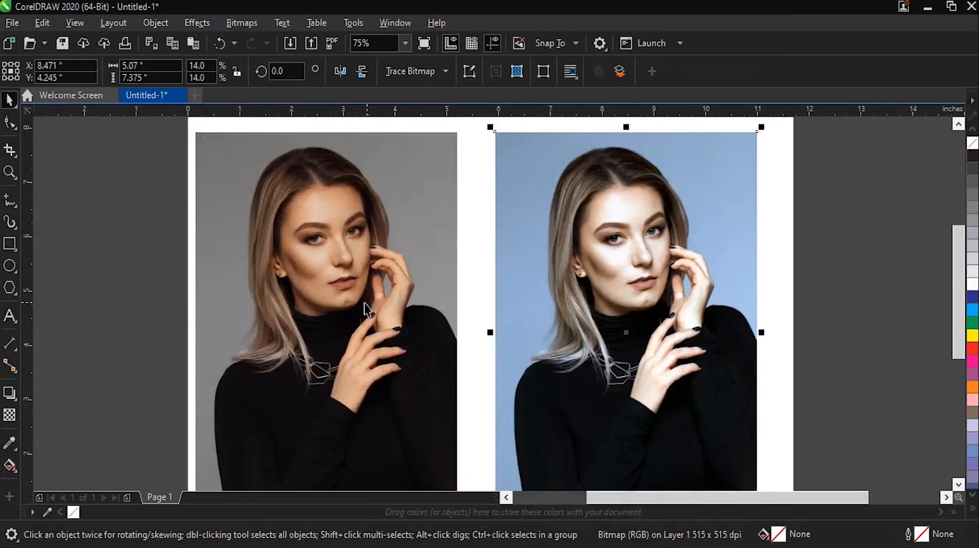
pyautogui.click(681, 305)
pyautogui.hotkey('ctrl', 'z')
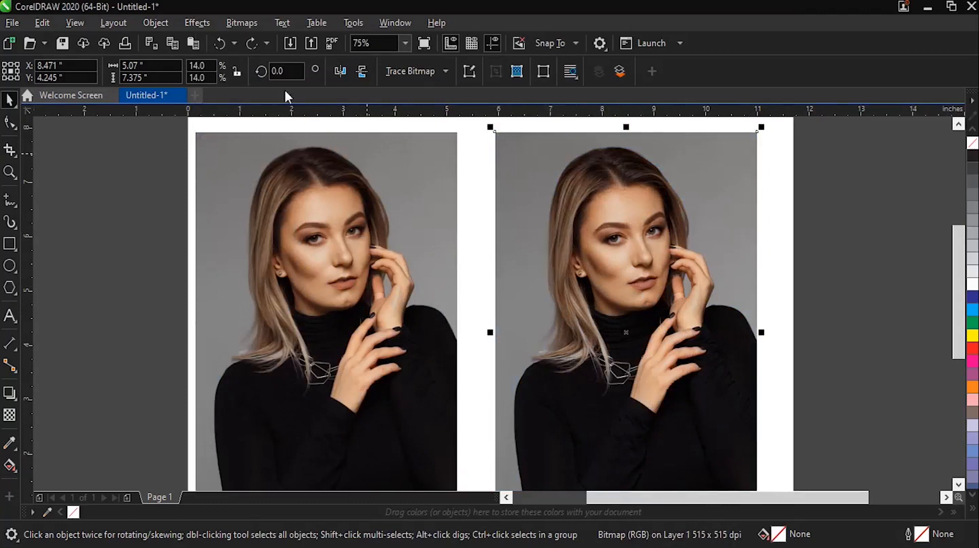
# Open Contrast Enhancement for the right-hand portrait and set the RGB channels' gamma to 2.00.
pyautogui.click(190, 22)
pyautogui.moveTo(201, 82)
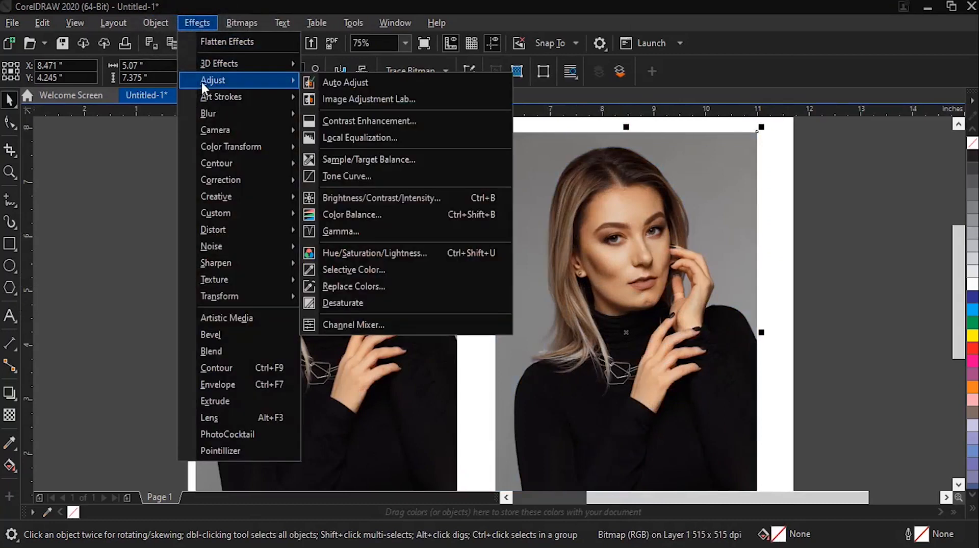
pyautogui.click(388, 122)
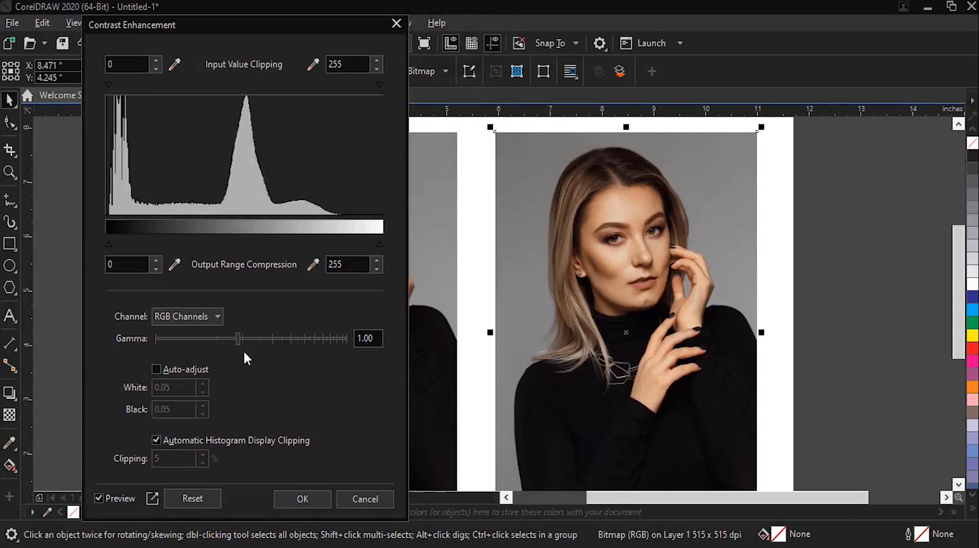
pyautogui.moveTo(237, 341); pyautogui.dragTo(293, 347)
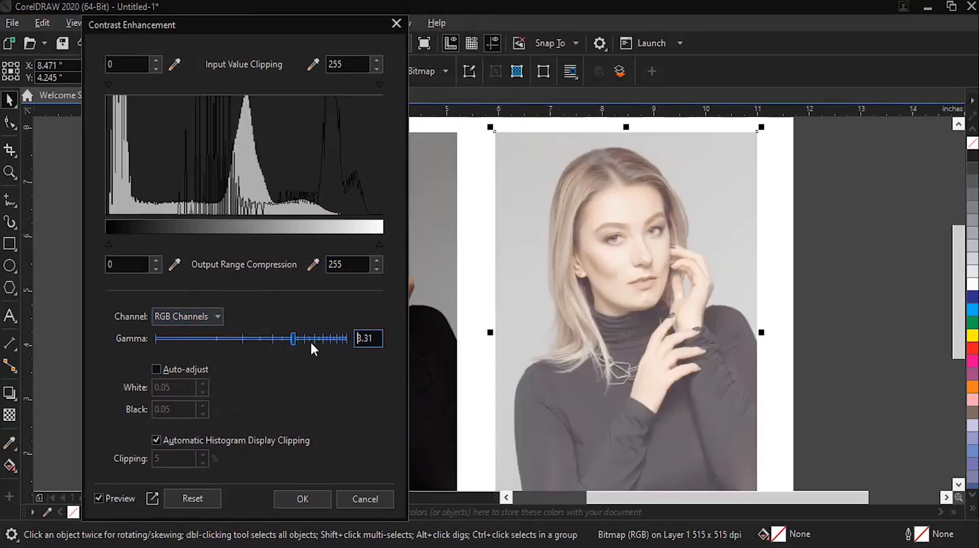
pyautogui.moveTo(292, 338); pyautogui.dragTo(271, 337)
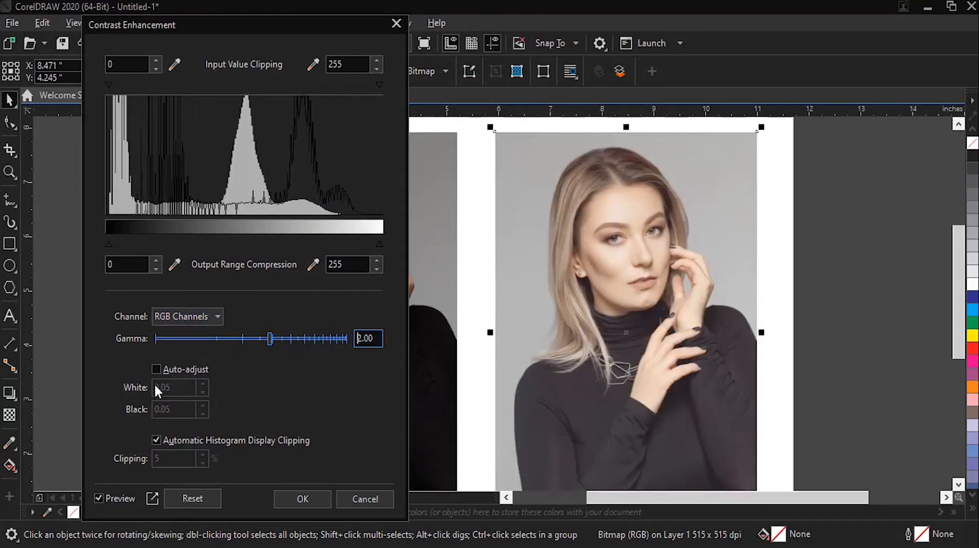
# Enable Auto-adjust in Contrast Enhancement and set the white value to 9.99.
pyautogui.click(156, 369)
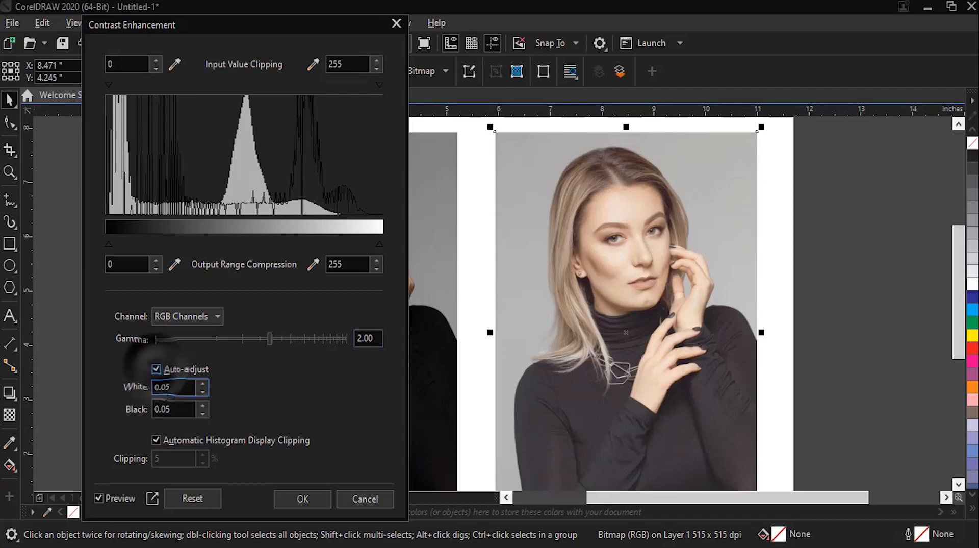
pyautogui.click(202, 391)
pyautogui.click(202, 382)
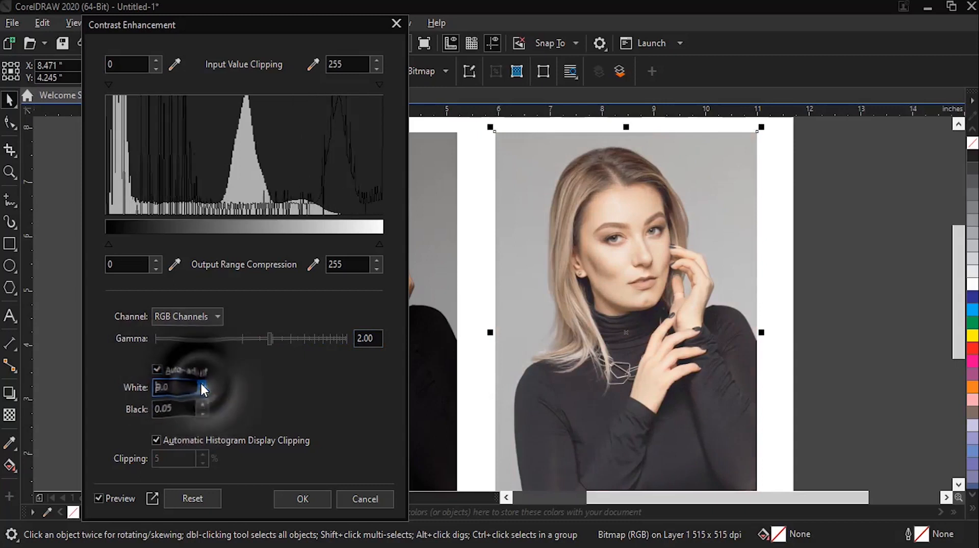
pyautogui.click(204, 392)
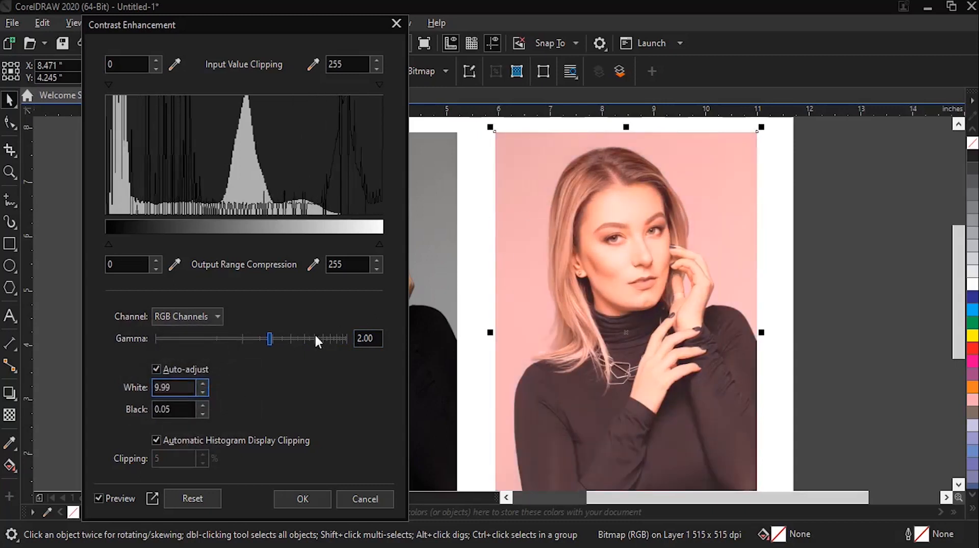
# Set the black value to 9.99, turn off Automatic Histogram Display Clipping and set the clipping to 30%.
pyautogui.click(202, 406)
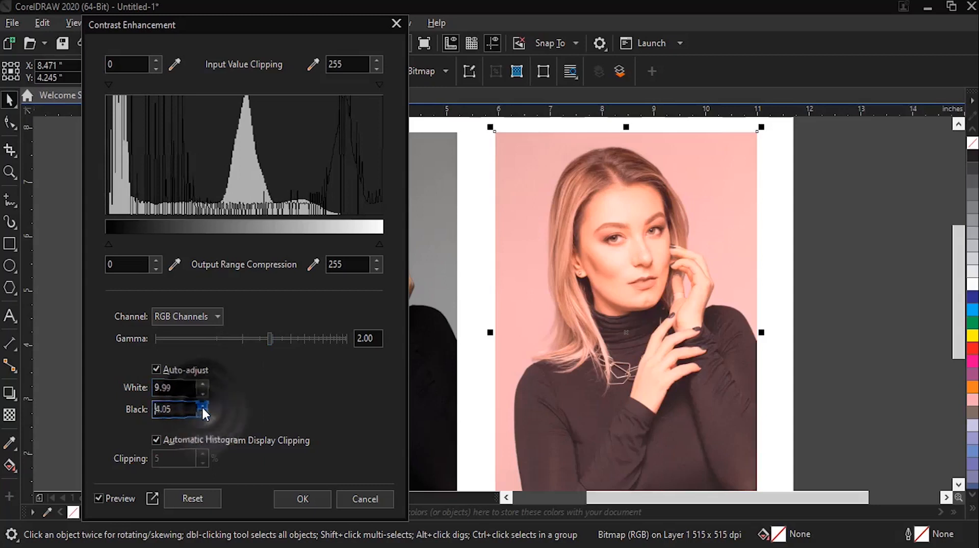
pyautogui.click(202, 407)
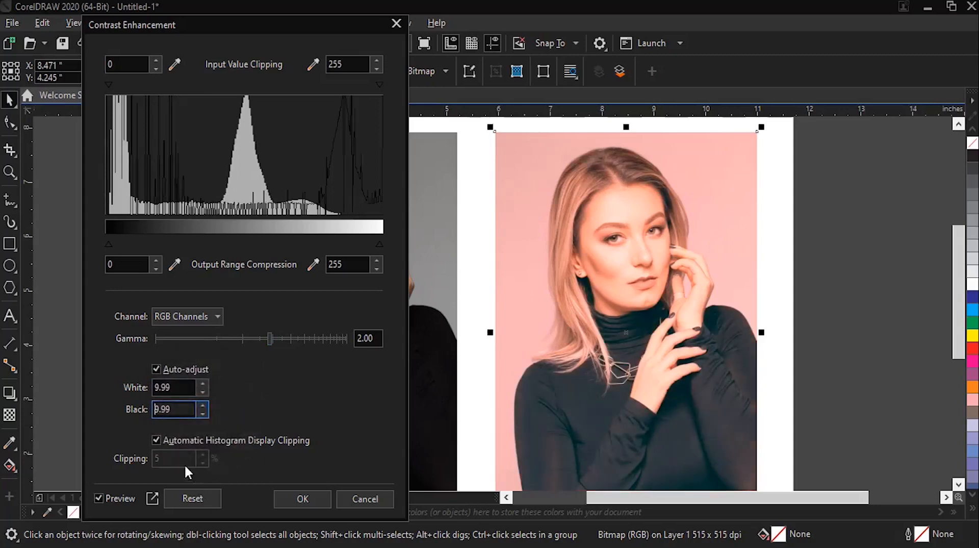
pyautogui.click(155, 439)
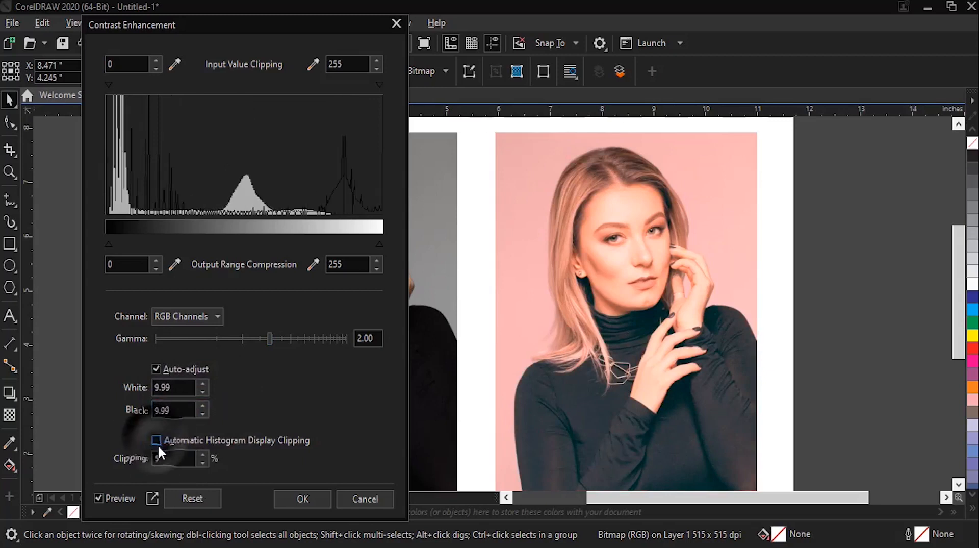
pyautogui.click(203, 454)
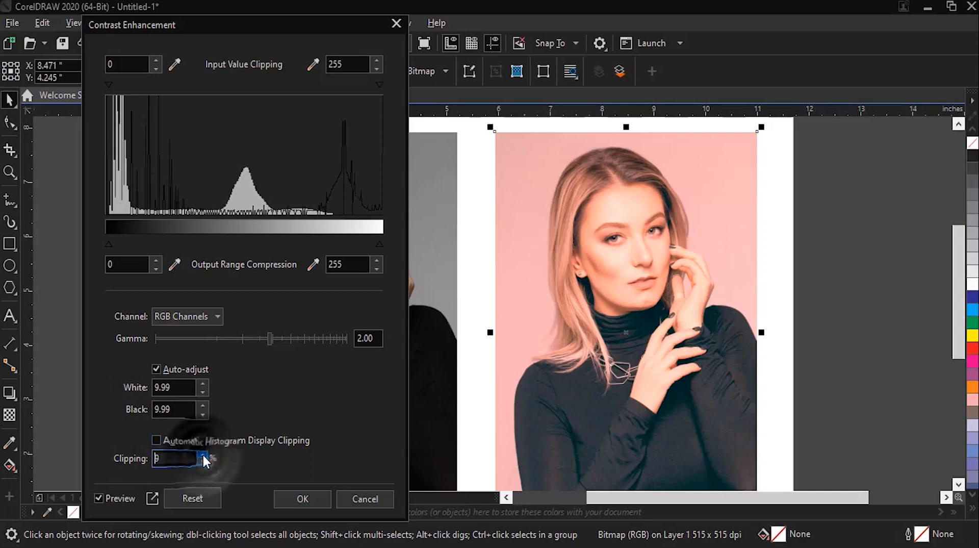
pyautogui.click(203, 454)
pyautogui.click(203, 453)
pyautogui.click(203, 454)
pyautogui.click(203, 454)
pyautogui.click(203, 454)
pyautogui.click(203, 453)
pyautogui.click(203, 454)
pyautogui.click(203, 454)
pyautogui.click(203, 454)
pyautogui.click(203, 454)
pyautogui.click(203, 454)
pyautogui.click(202, 453)
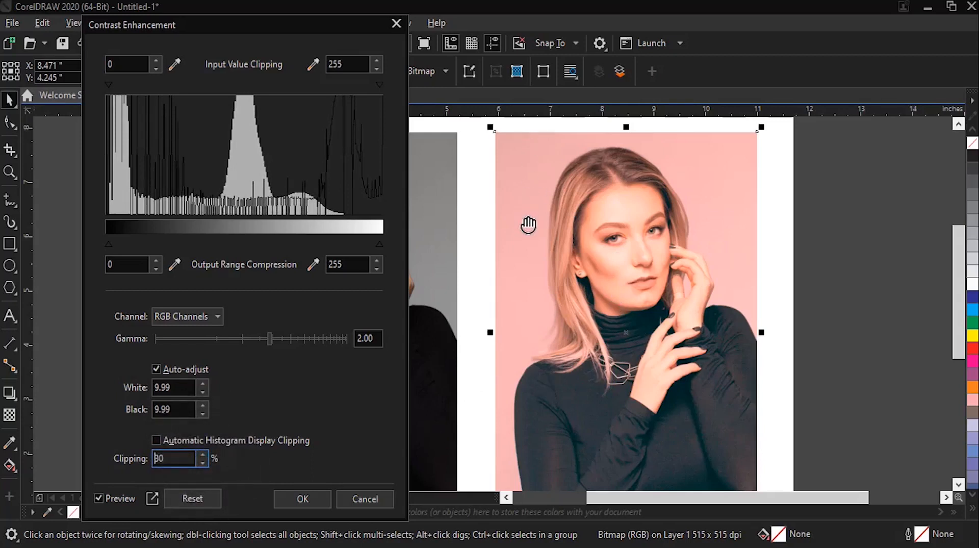
# Set the lower Output Range Compression value to 13.
pyautogui.click(127, 266)
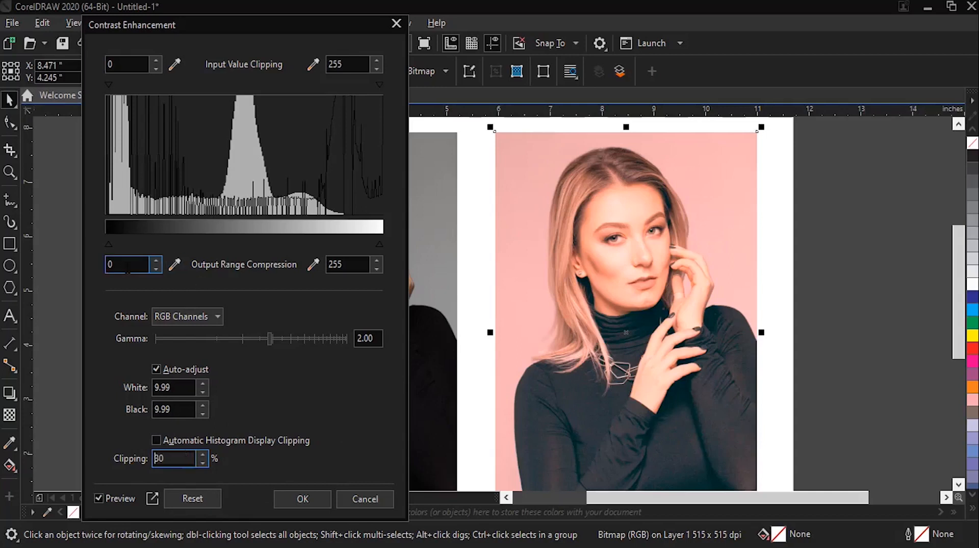
pyautogui.click(158, 260)
pyautogui.click(158, 261)
pyautogui.click(158, 260)
pyautogui.click(158, 260)
pyautogui.click(158, 261)
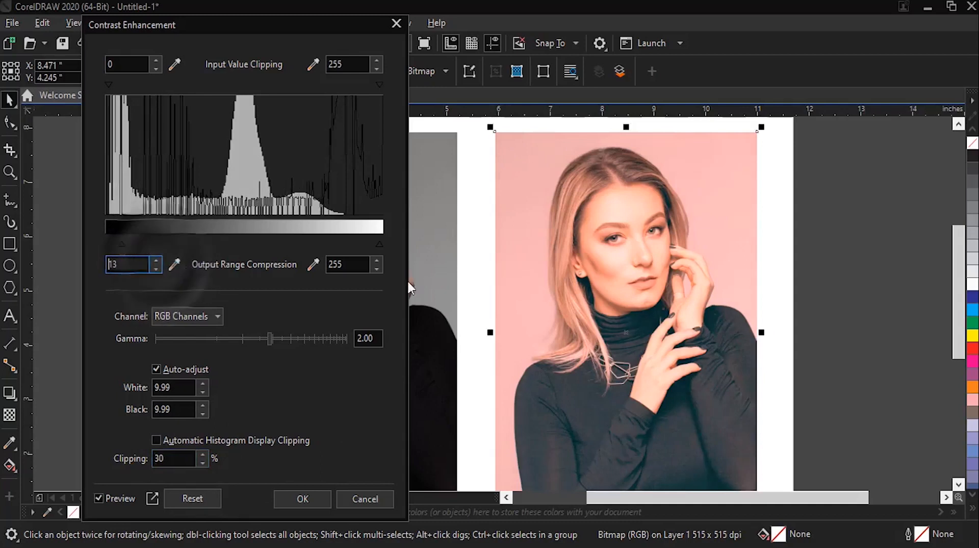
# Try 200 as the upper Output Range Compression value, and set it back to 255.
pyautogui.press('Tab')
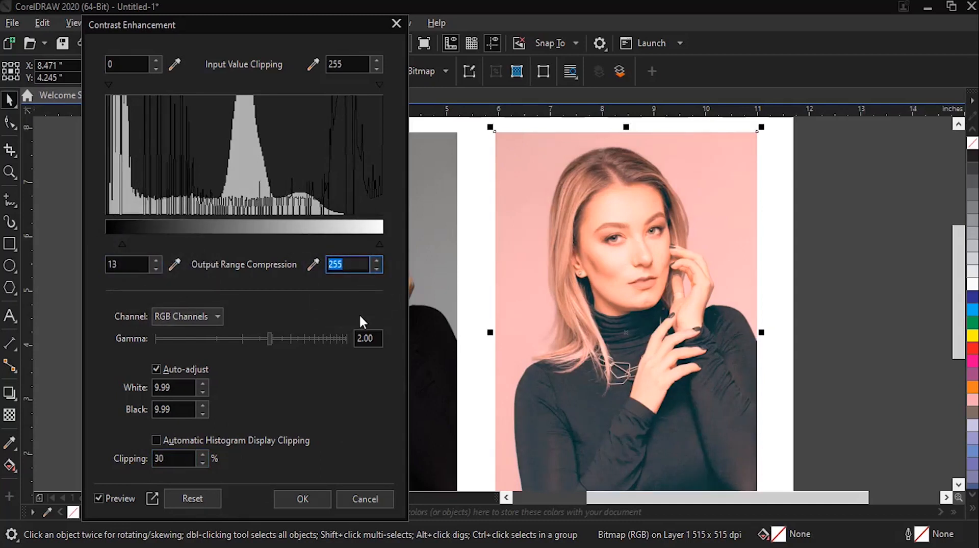
pyautogui.write('200')
pyautogui.click(376, 338)
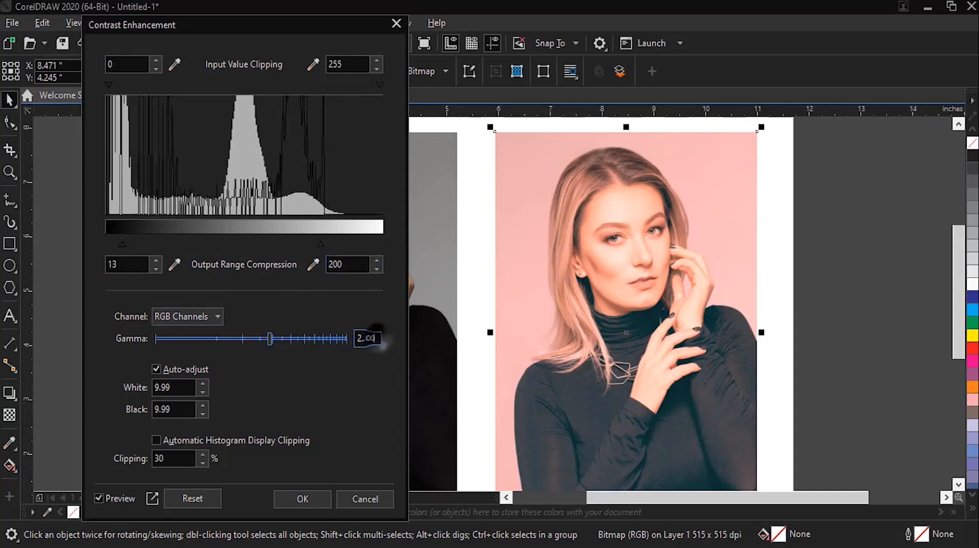
pyautogui.doubleClick(349, 264)
pyautogui.write('255')
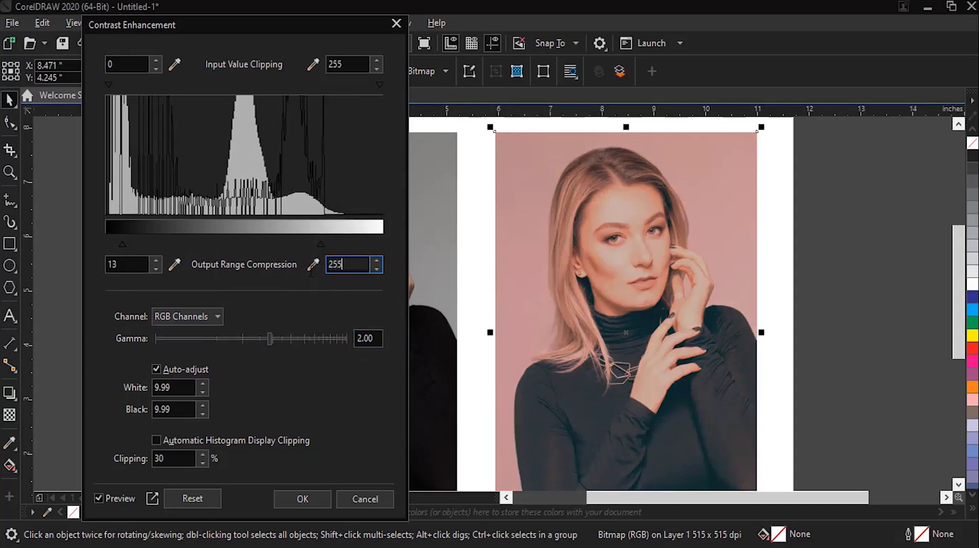
pyautogui.click(370, 341)
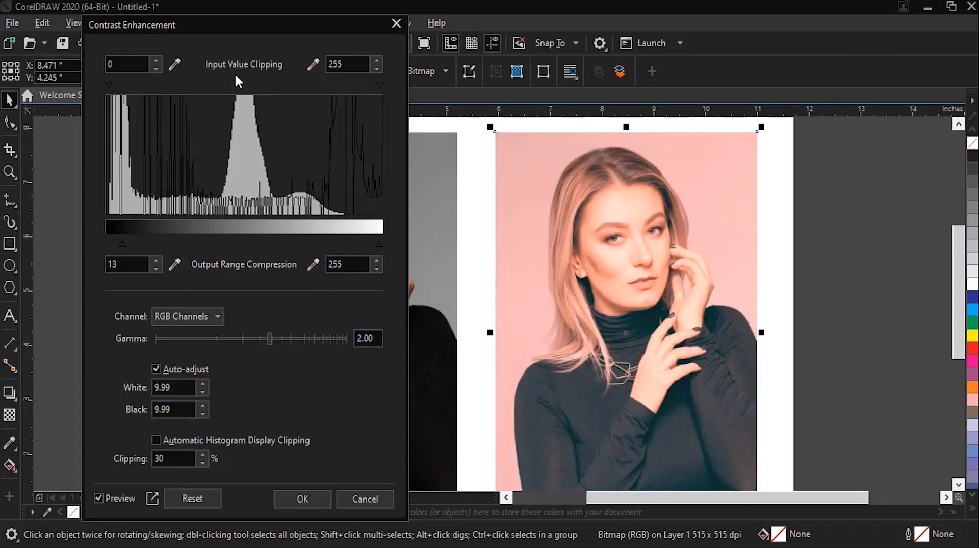
# Set Input Value Clipping to 220 for the upper and 30 for the lower value, and reset and cancel Contrast Enhancement.
pyautogui.click(351, 65)
pyautogui.moveTo(374, 69); pyautogui.dragTo(375, 72)
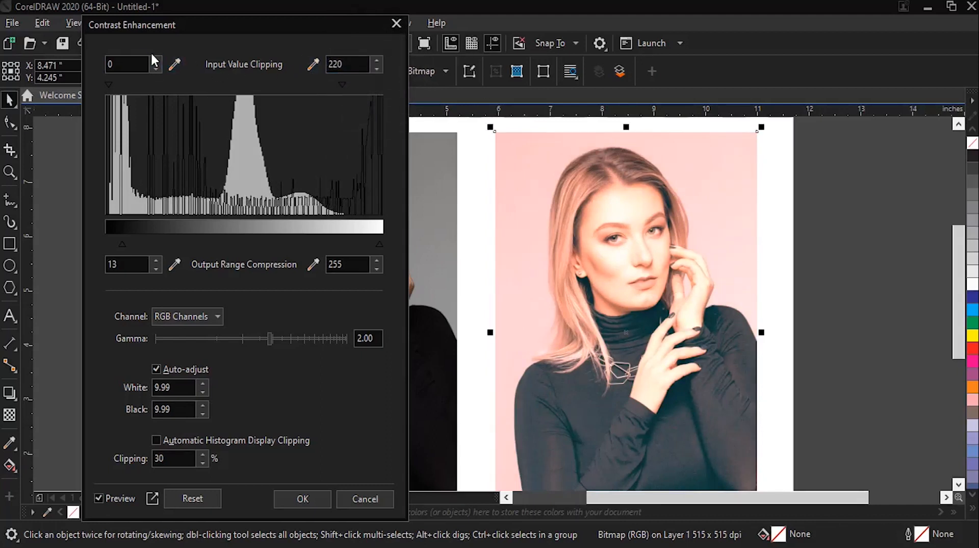
pyautogui.moveTo(155, 61); pyautogui.dragTo(155, 61)
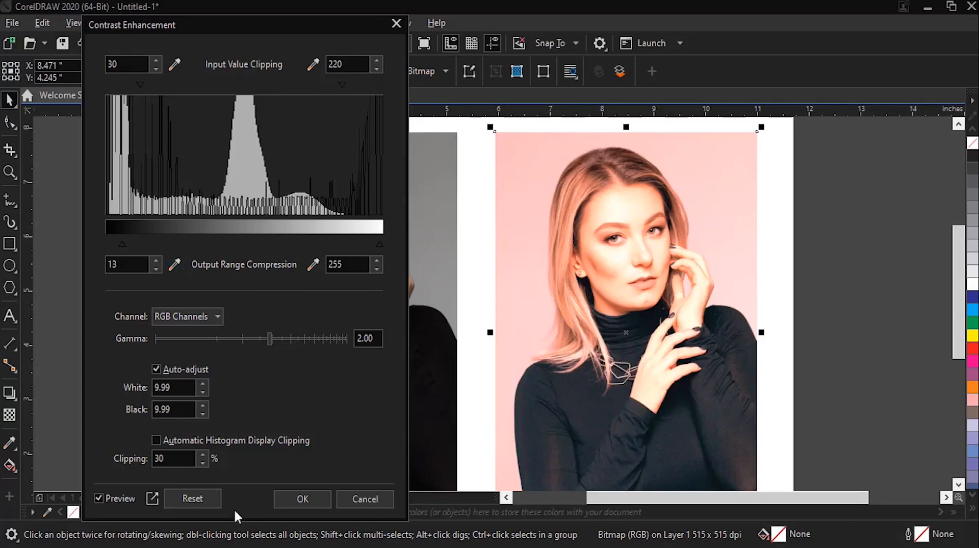
pyautogui.click(211, 504)
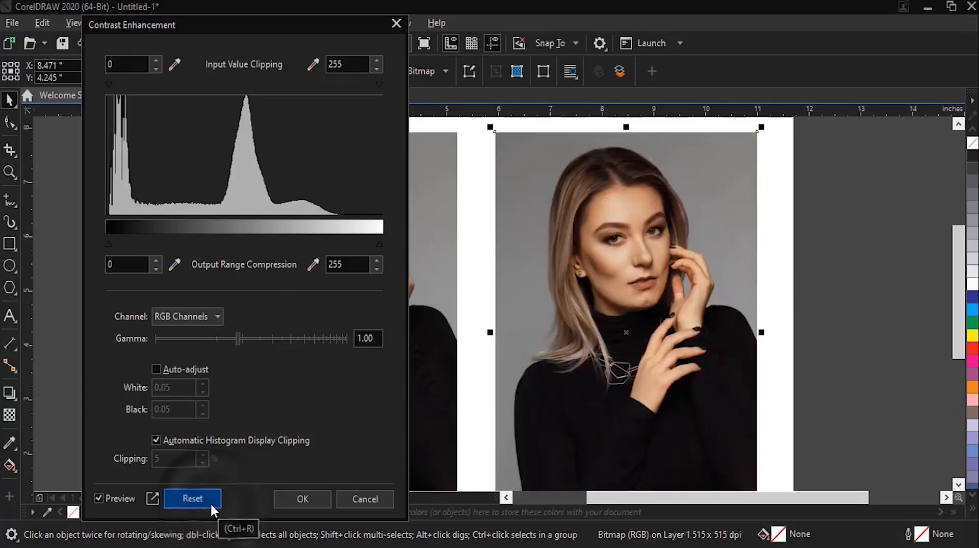
pyautogui.click(365, 499)
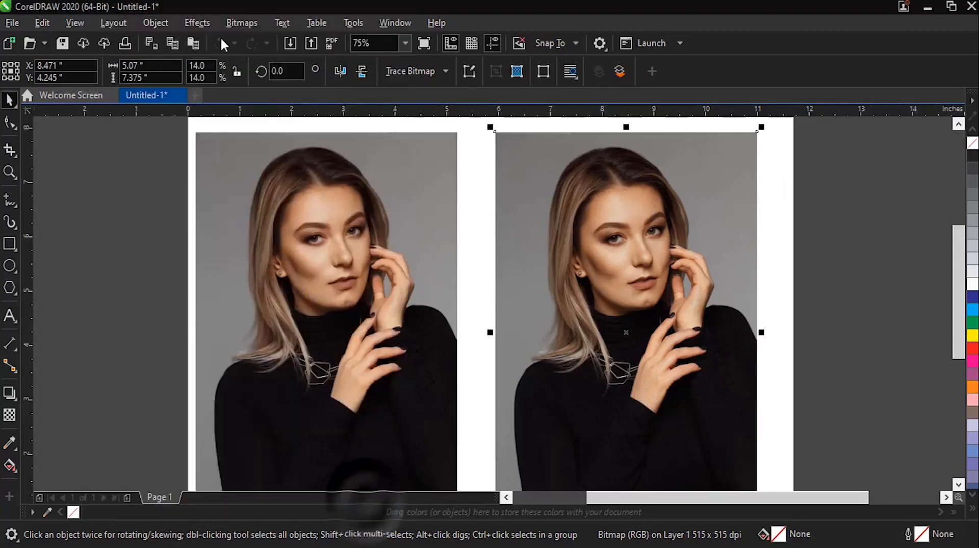
# Open Local Equalization for the right-hand portrait and set the linked width and height to 143.
pyautogui.click(191, 23)
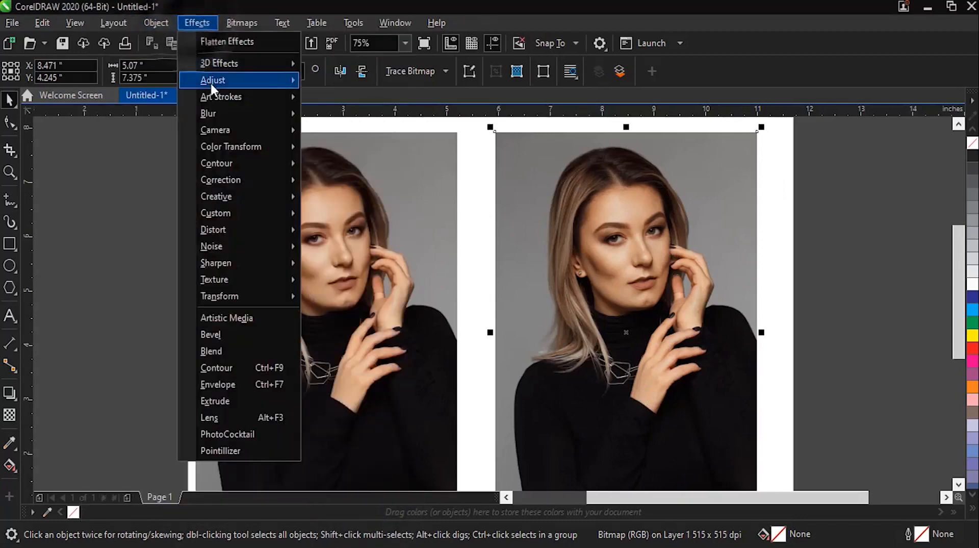
pyautogui.moveTo(224, 81)
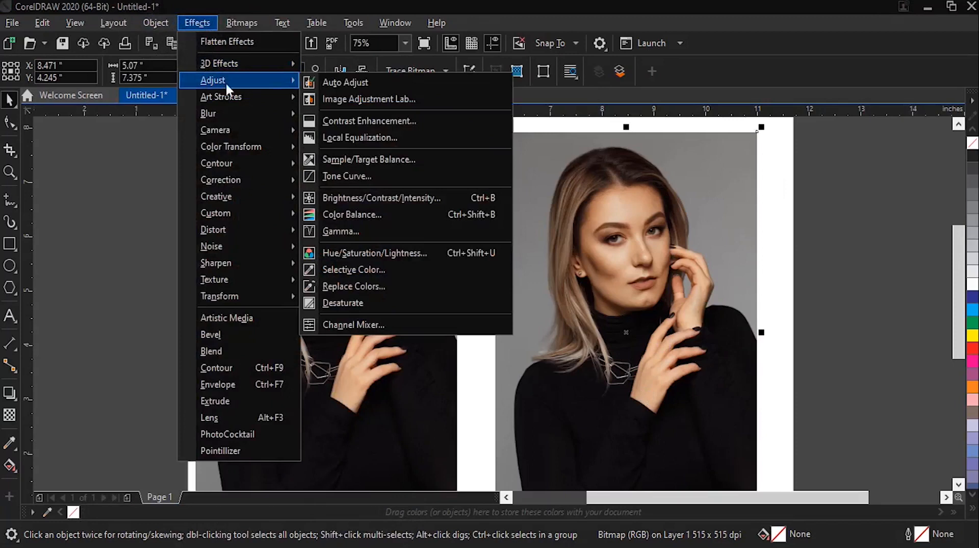
pyautogui.click(387, 139)
pyautogui.moveTo(467, 210); pyautogui.dragTo(242, 166)
pyautogui.moveTo(210, 206); pyautogui.dragTo(262, 209)
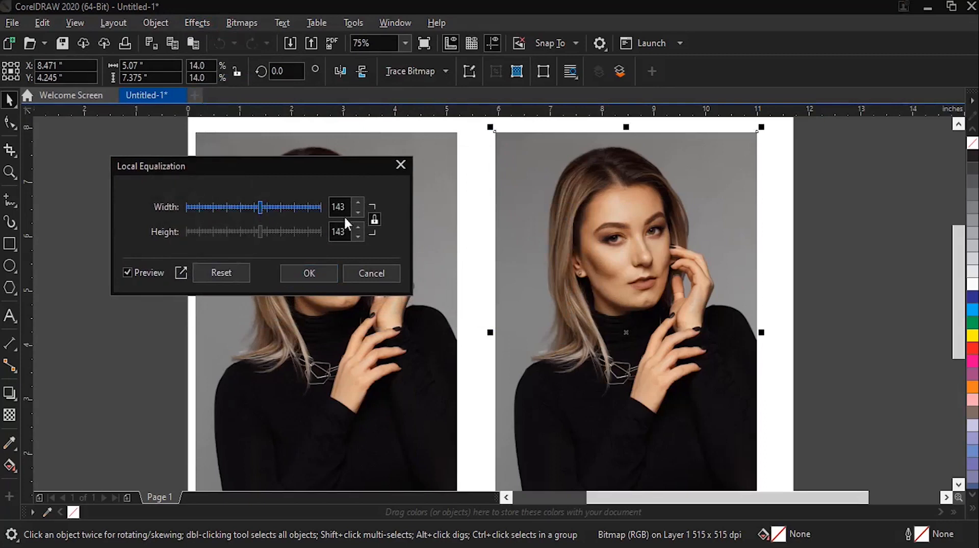
# Unlink width and height, try height 45 with width 228, and set width to 69 and height to 239.
pyautogui.click(376, 219)
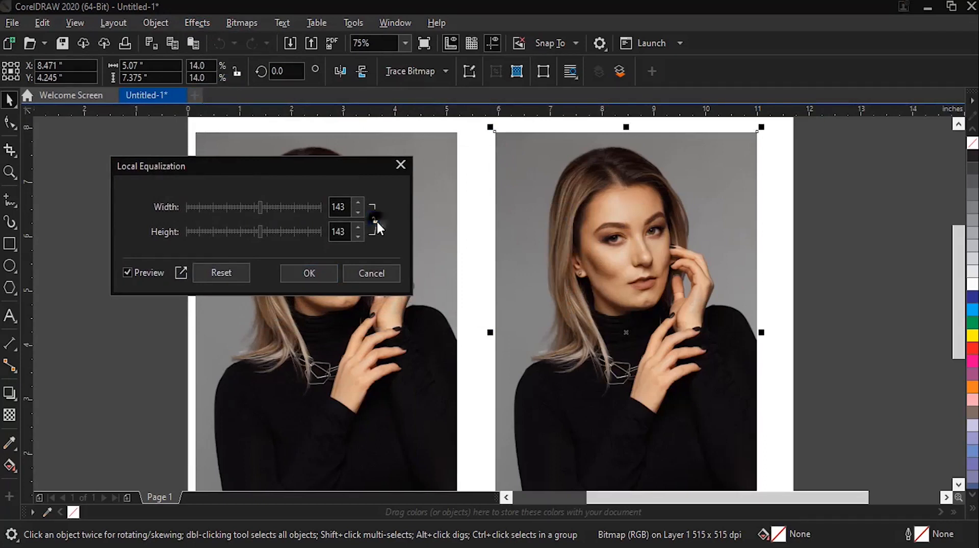
pyautogui.moveTo(260, 231); pyautogui.dragTo(208, 237)
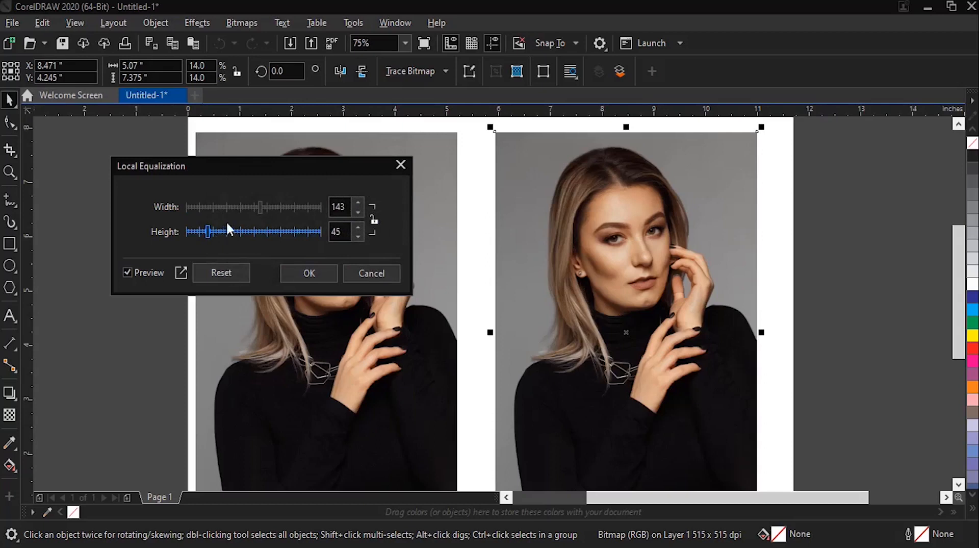
pyautogui.moveTo(258, 206); pyautogui.dragTo(307, 207)
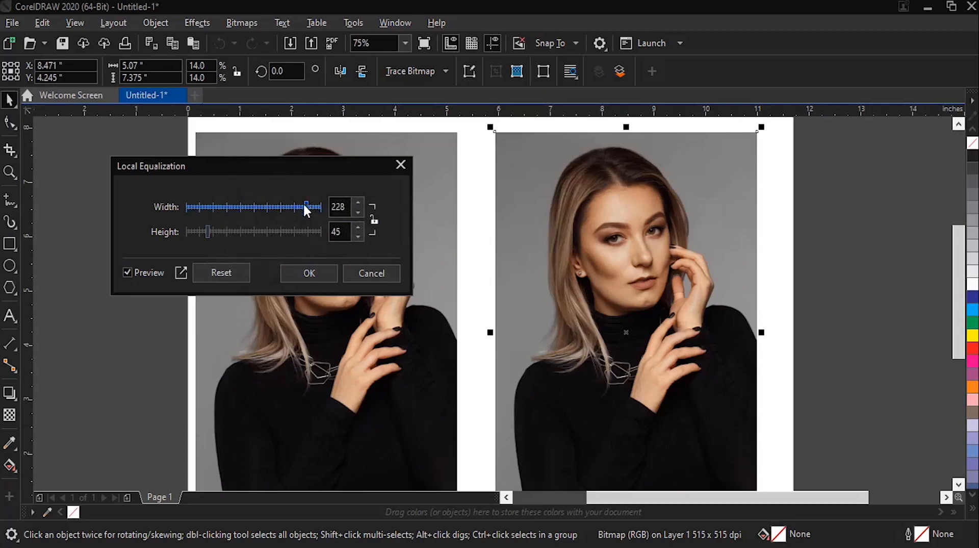
pyautogui.moveTo(307, 206); pyautogui.dragTo(313, 233)
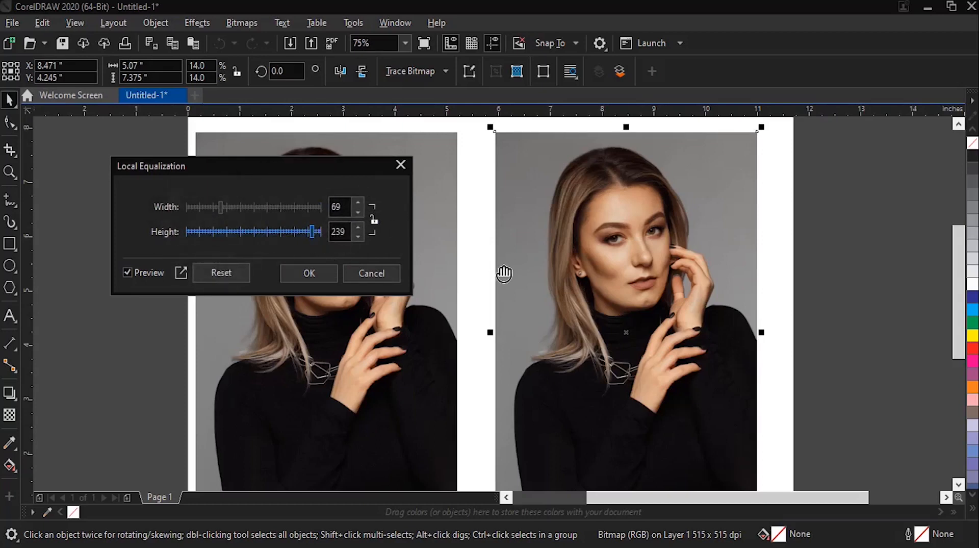
# Reset Local Equalization to width and height 50, apply it to the right-hand portrait and undo it.
pyautogui.click(222, 276)
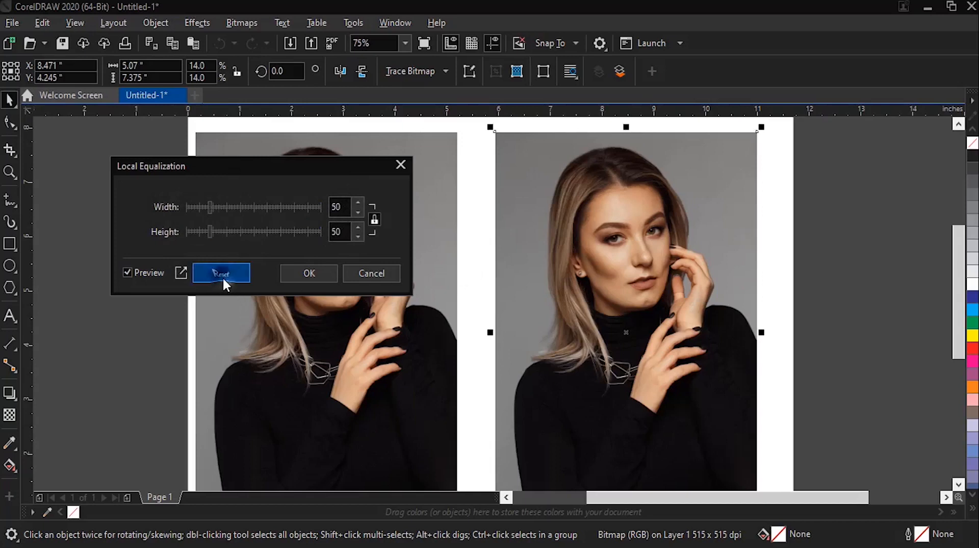
pyautogui.click(324, 276)
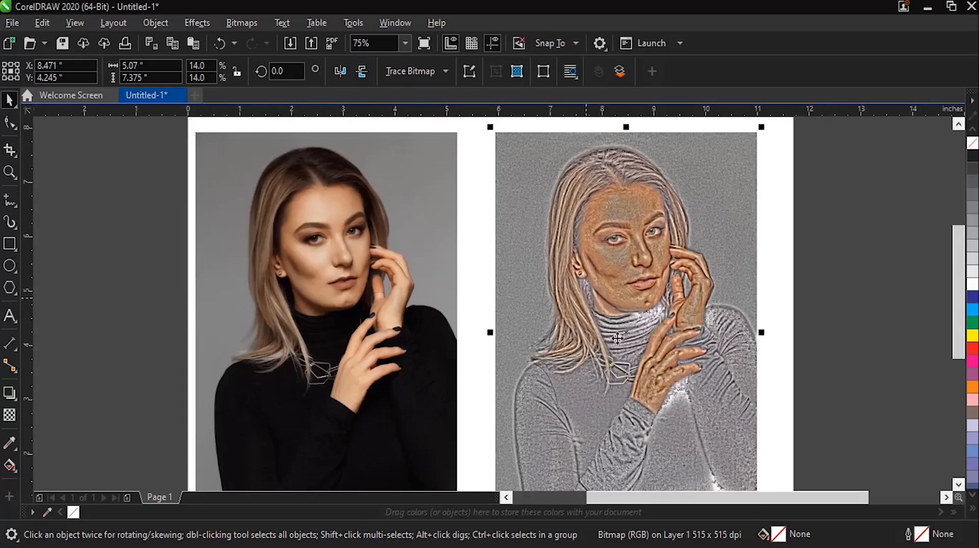
pyautogui.hotkey('ctrl', 'z')
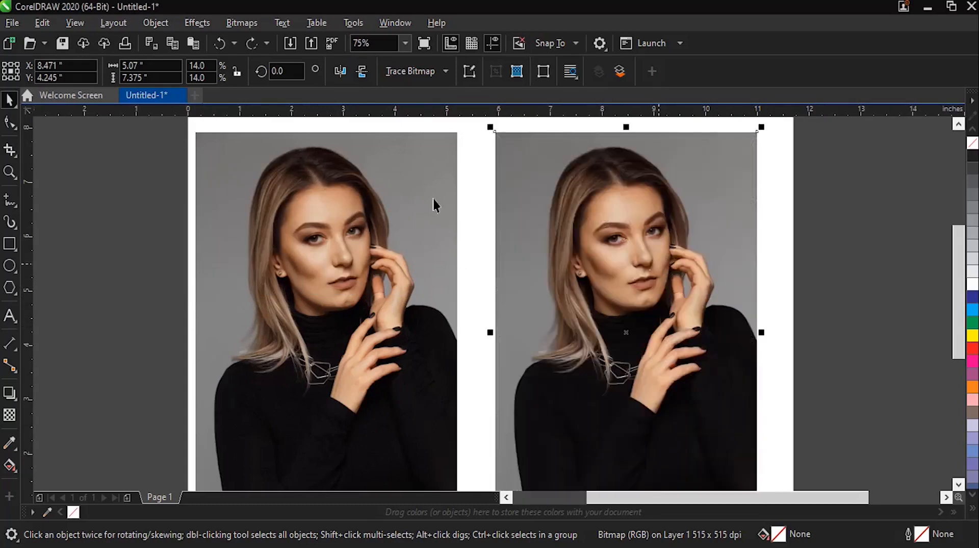
# Open Sample/Target Balance for the right-hand portrait and select the Red channel.
pyautogui.click(152, 20)
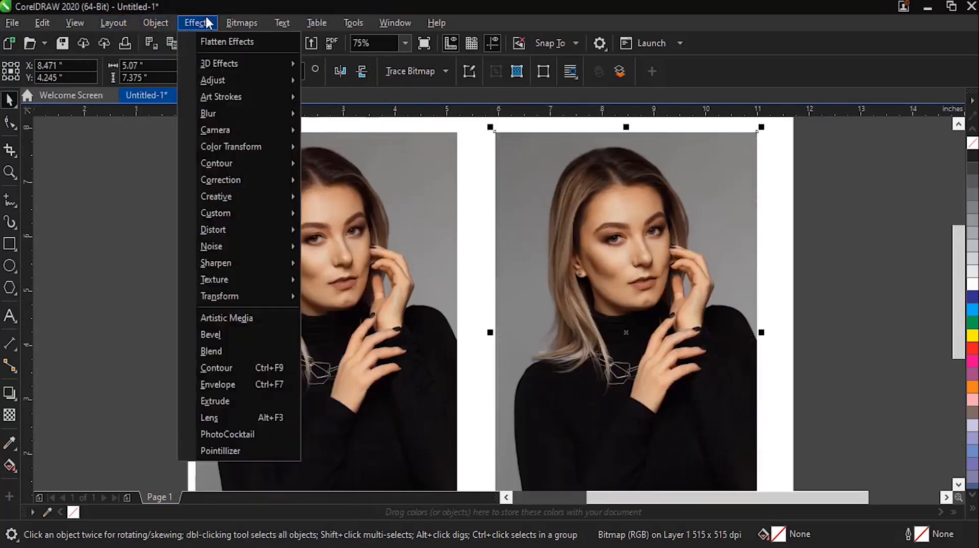
pyautogui.moveTo(219, 81)
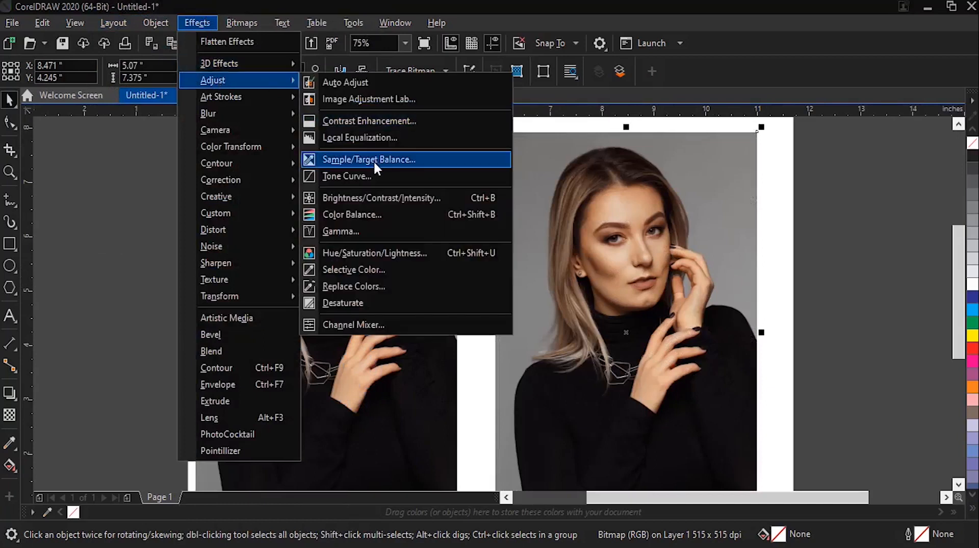
pyautogui.click(369, 158)
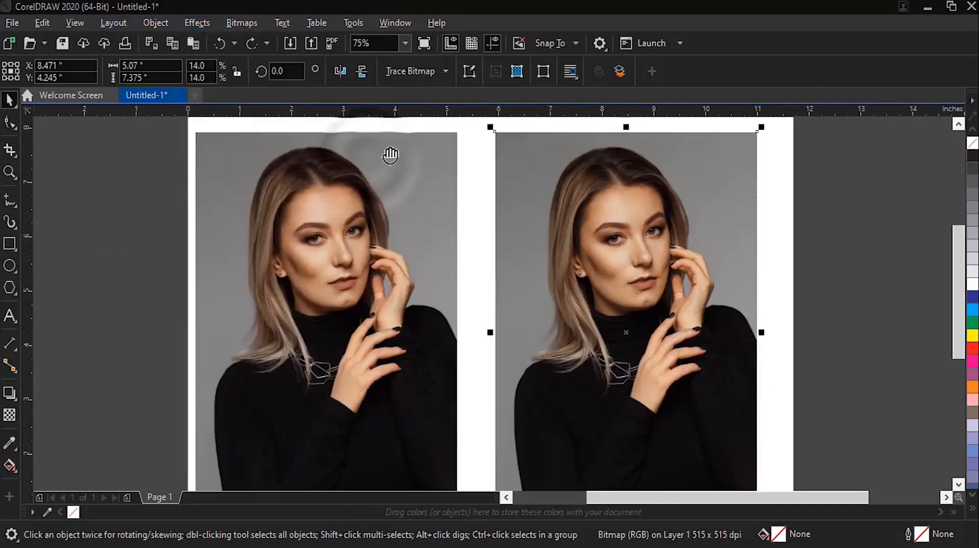
pyautogui.moveTo(439, 27); pyautogui.dragTo(197, 9)
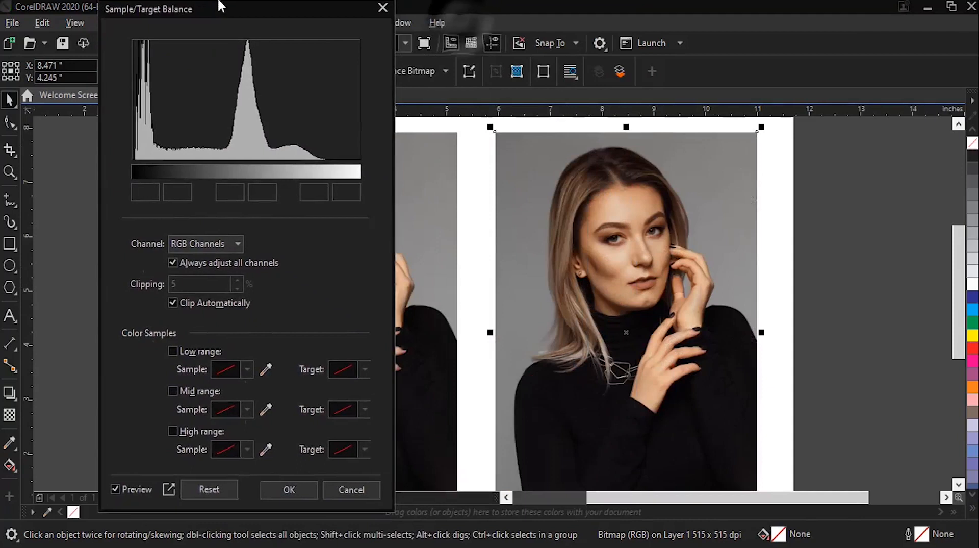
pyautogui.click(203, 245)
pyautogui.click(197, 275)
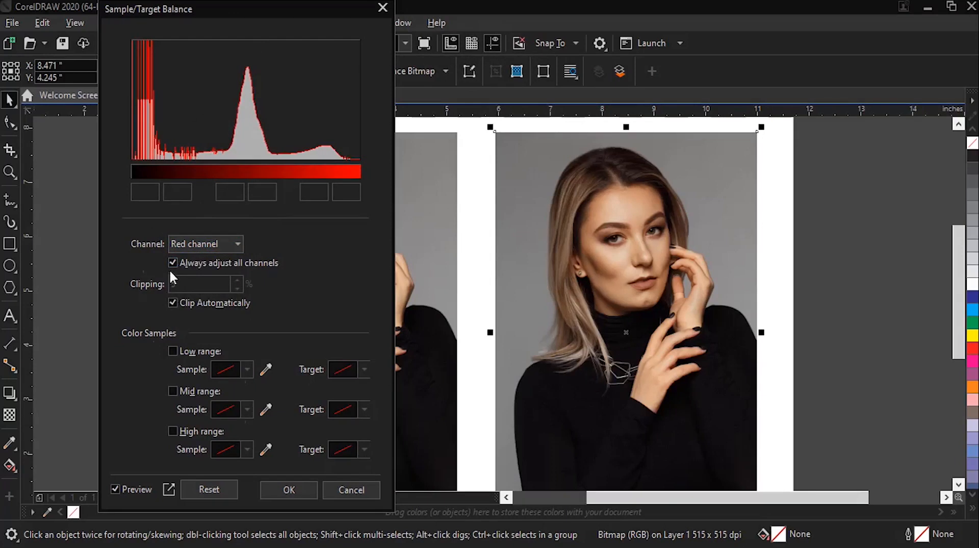
# Turn off Always adjust all channels and Clip Automatically, and set the clipping to 50%.
pyautogui.click(173, 303)
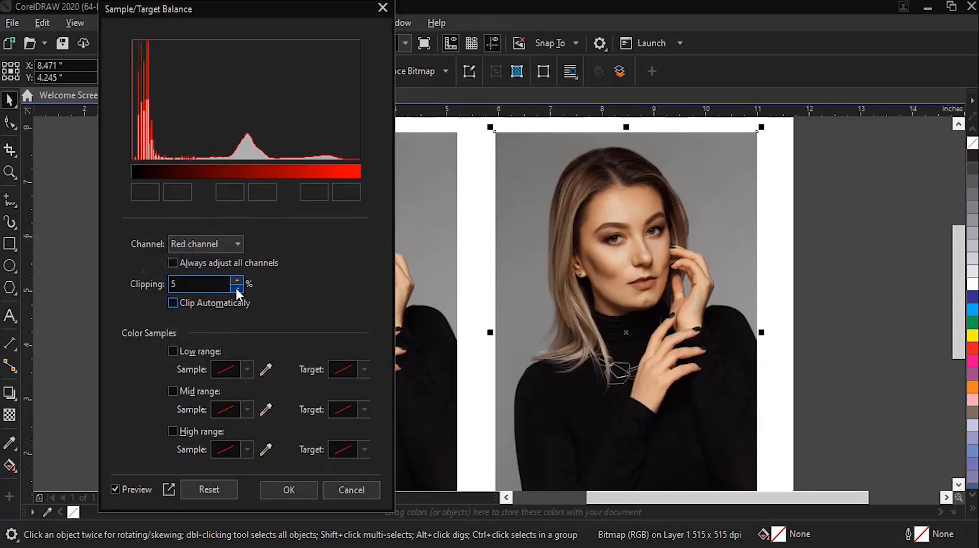
pyautogui.click(237, 278)
pyautogui.click(236, 278)
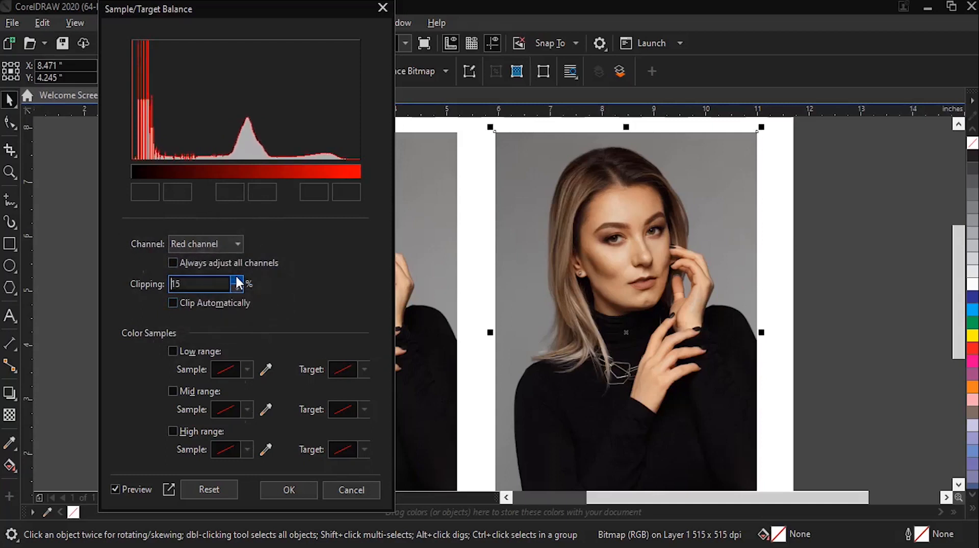
pyautogui.click(236, 278)
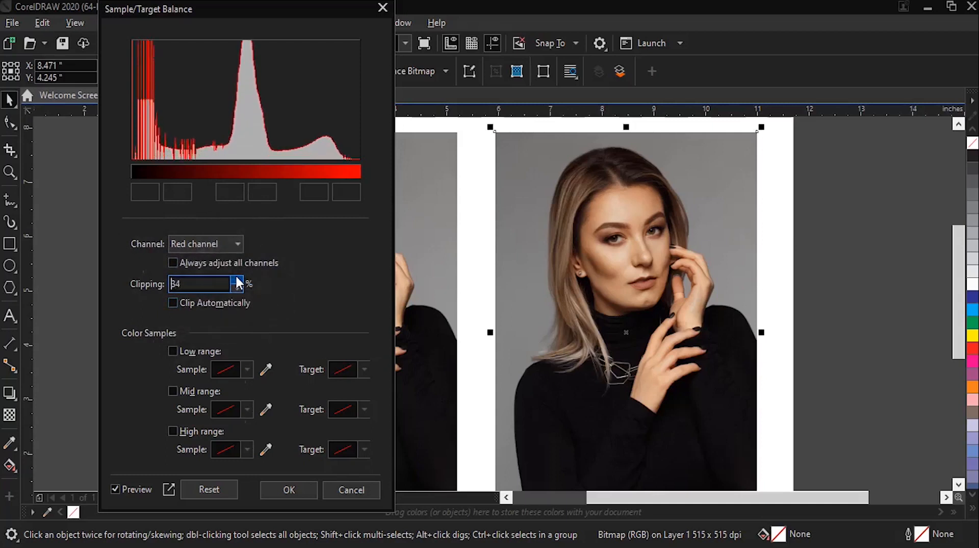
pyautogui.click(236, 278)
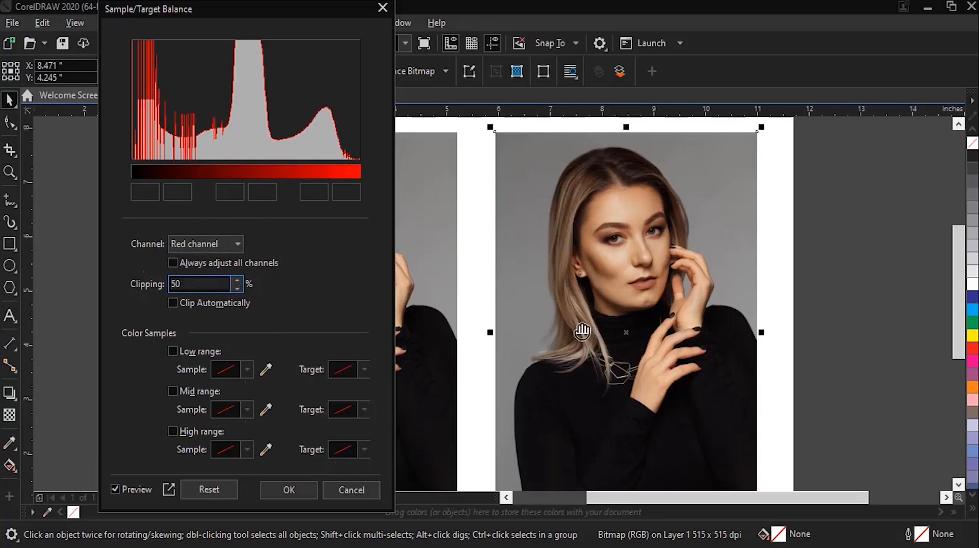
# Enable the Low range and set its sample colour to blue, C95 M84 Y0 K0.
pyautogui.click(173, 351)
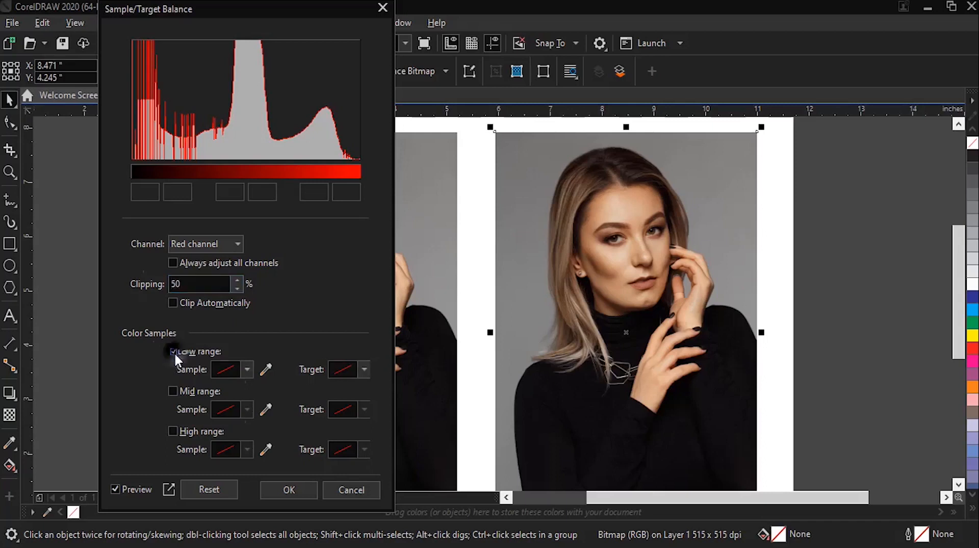
pyautogui.click(247, 369)
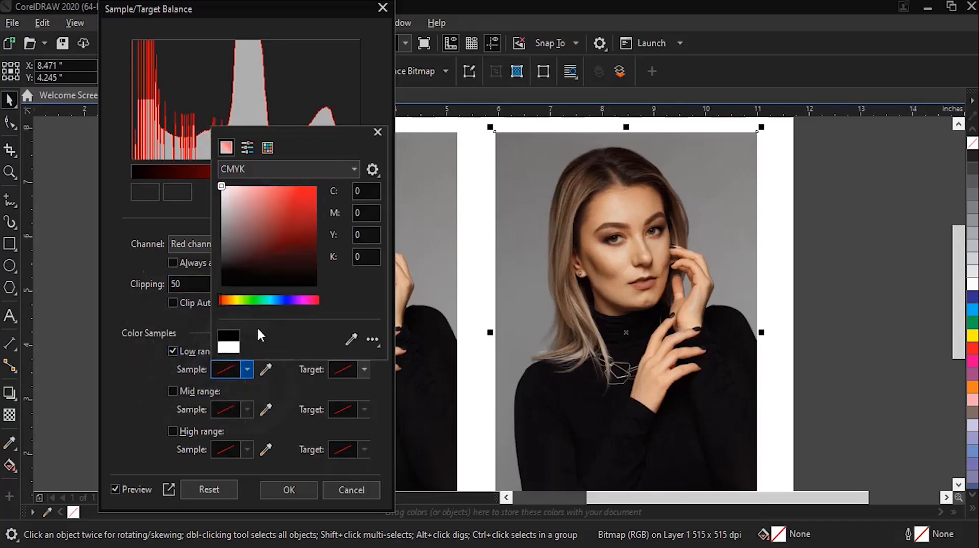
pyautogui.moveTo(270, 302); pyautogui.dragTo(286, 299)
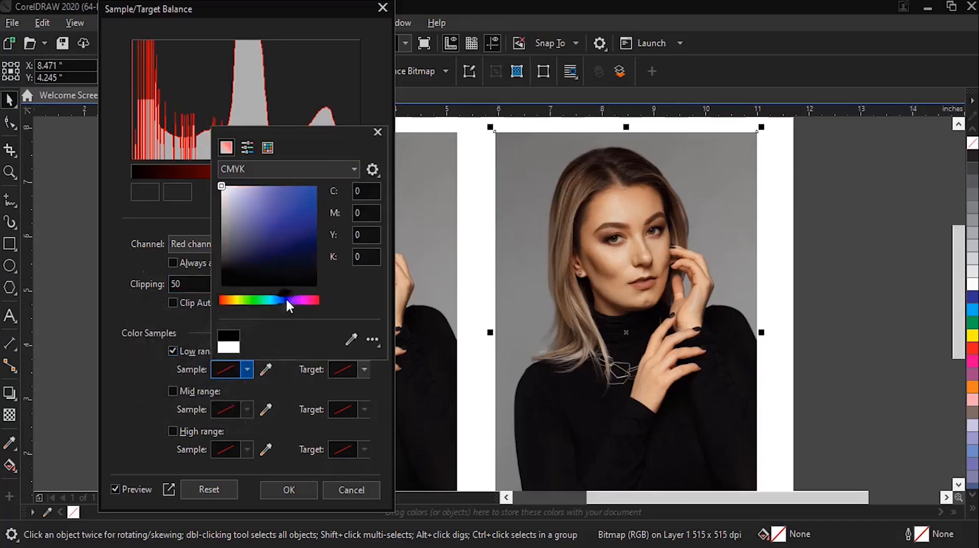
pyautogui.click(308, 198)
pyautogui.click(311, 196)
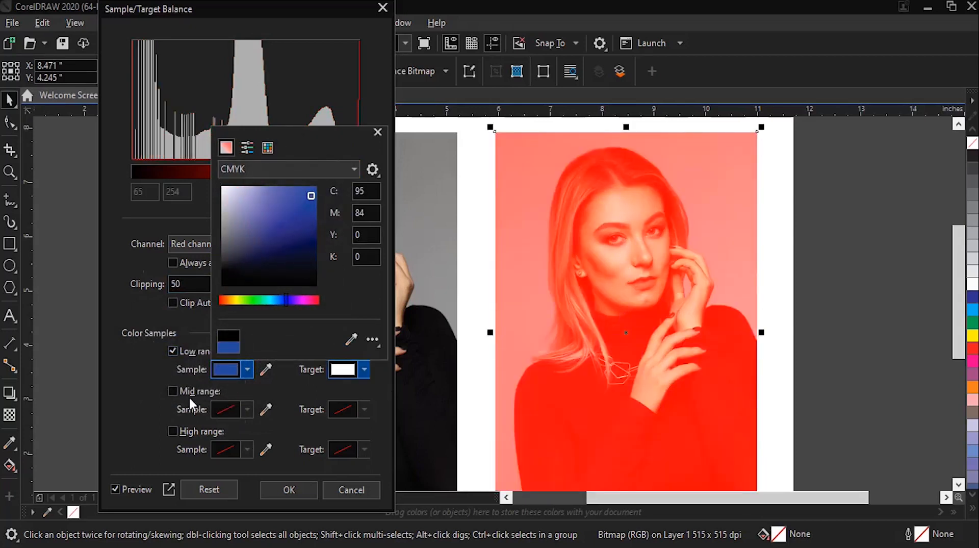
pyautogui.click(140, 365)
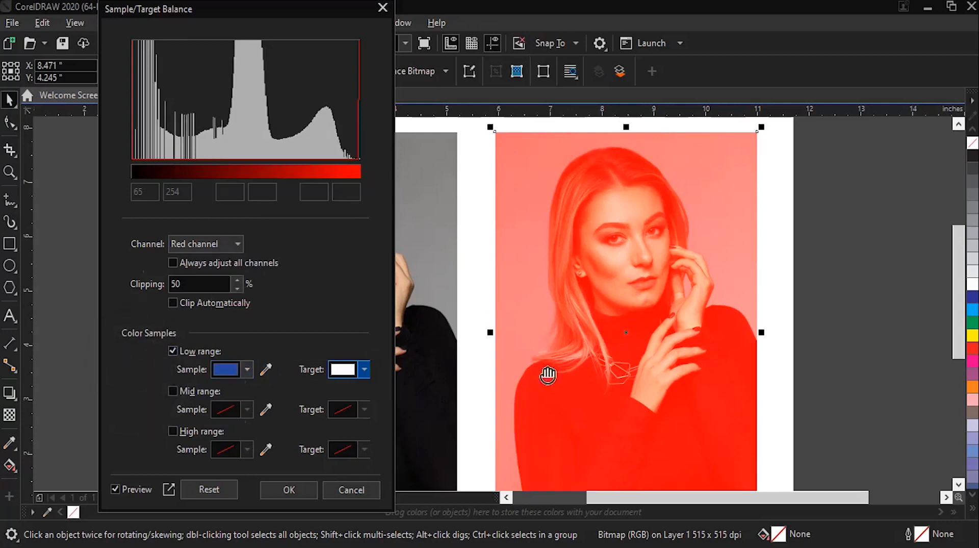
# Enable the Mid range, and try green and near-black as the Low range target before setting it to white.
pyautogui.click(173, 391)
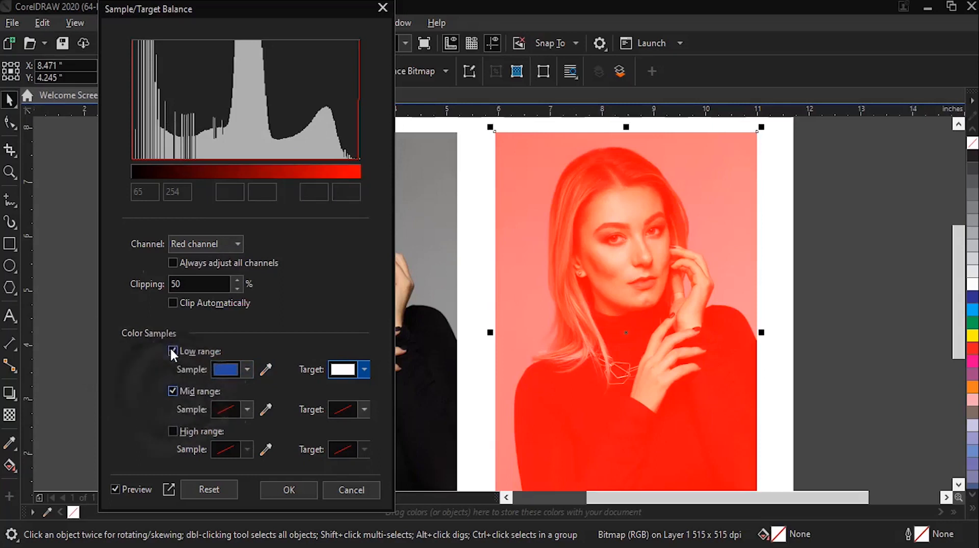
pyautogui.click(364, 373)
pyautogui.moveTo(368, 300)
pyautogui.mouseDown()
pyautogui.moveTo(383, 301)
pyautogui.moveTo(368, 300)
pyautogui.mouseUp()
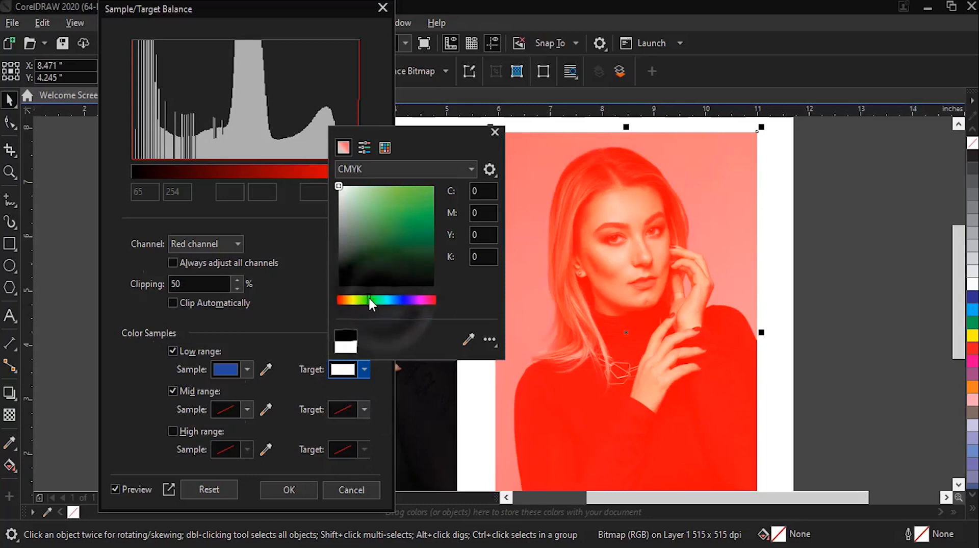
pyautogui.click(434, 190)
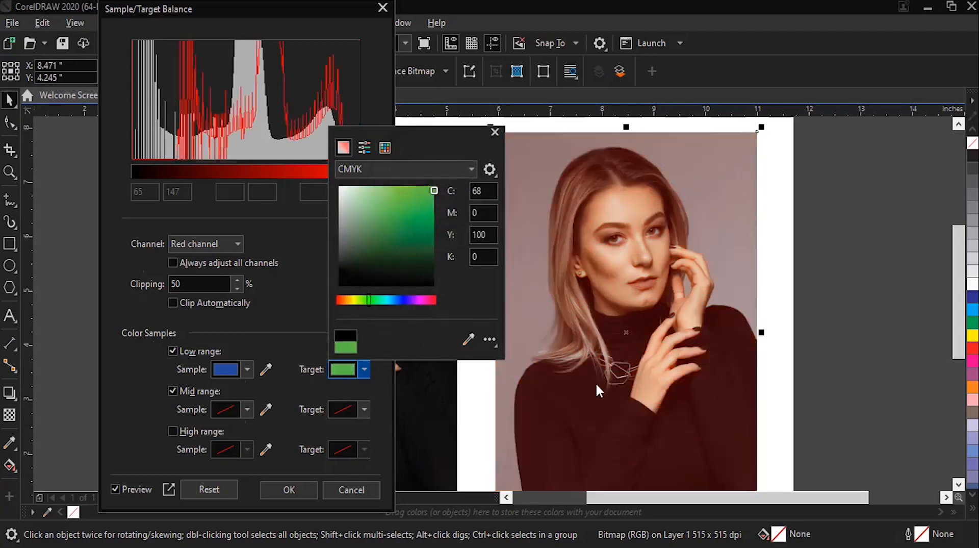
pyautogui.moveTo(366, 220); pyautogui.dragTo(388, 277)
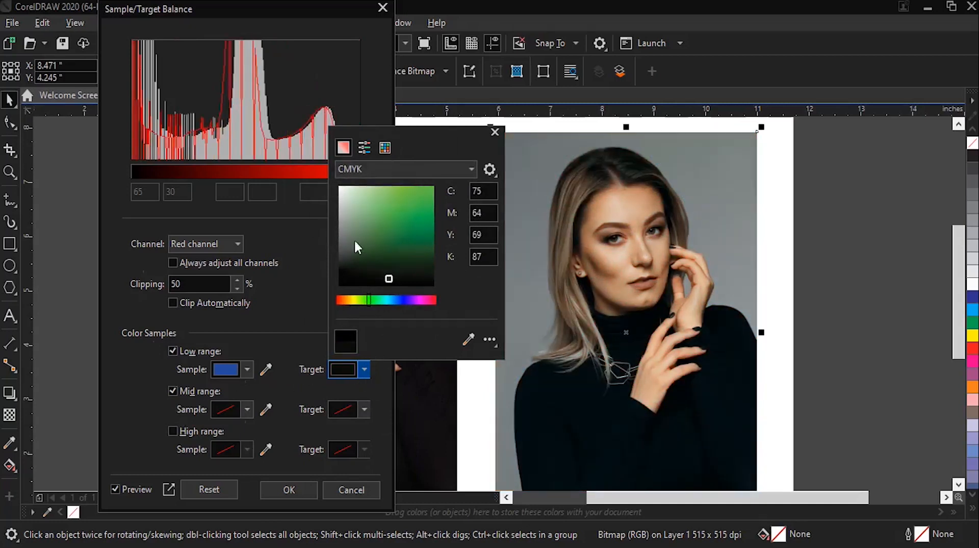
pyautogui.moveTo(355, 242); pyautogui.dragTo(314, 176)
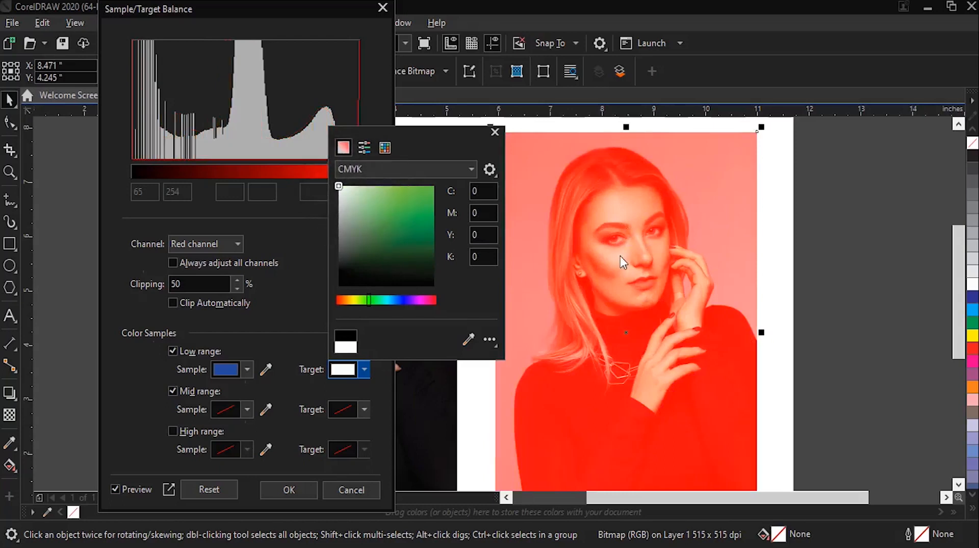
pyautogui.click(377, 392)
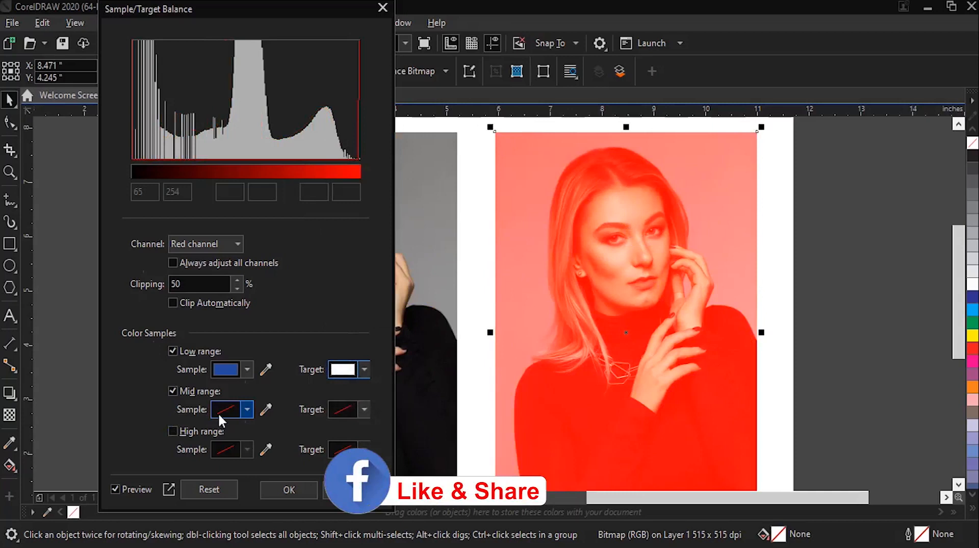
# Set the Mid range sample to green, C71 M0 Y100 K0, and its target to blue, C98 M93 Y0 K1.
pyautogui.click(246, 409)
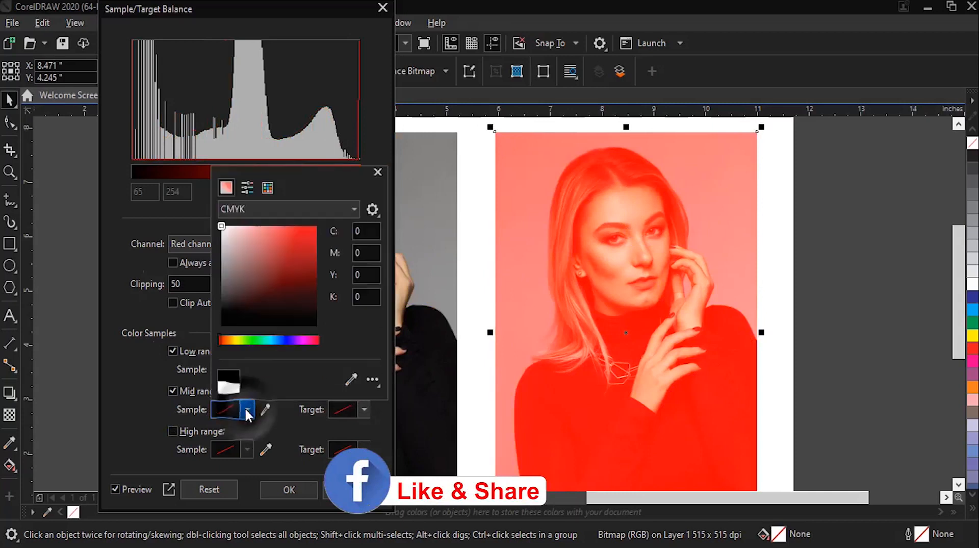
pyautogui.click(251, 340)
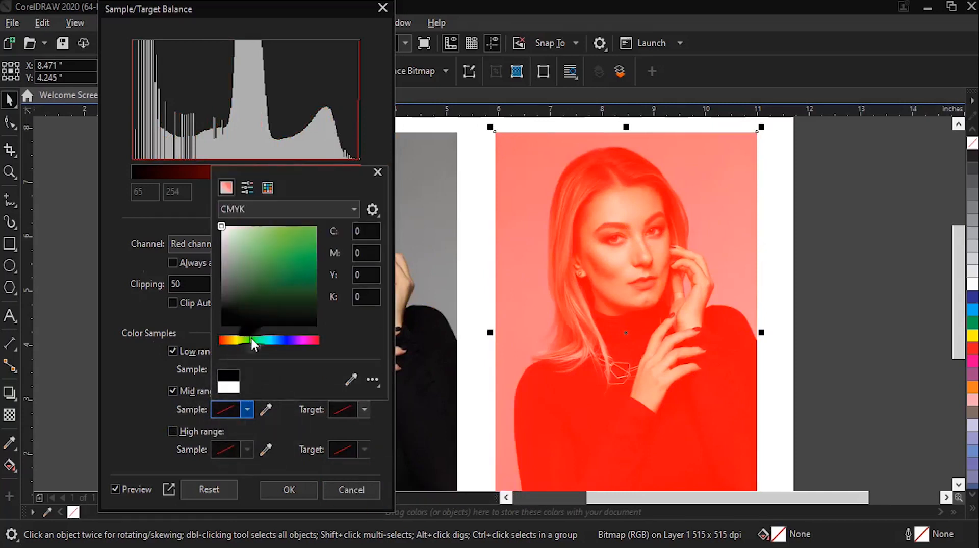
pyautogui.click(310, 239)
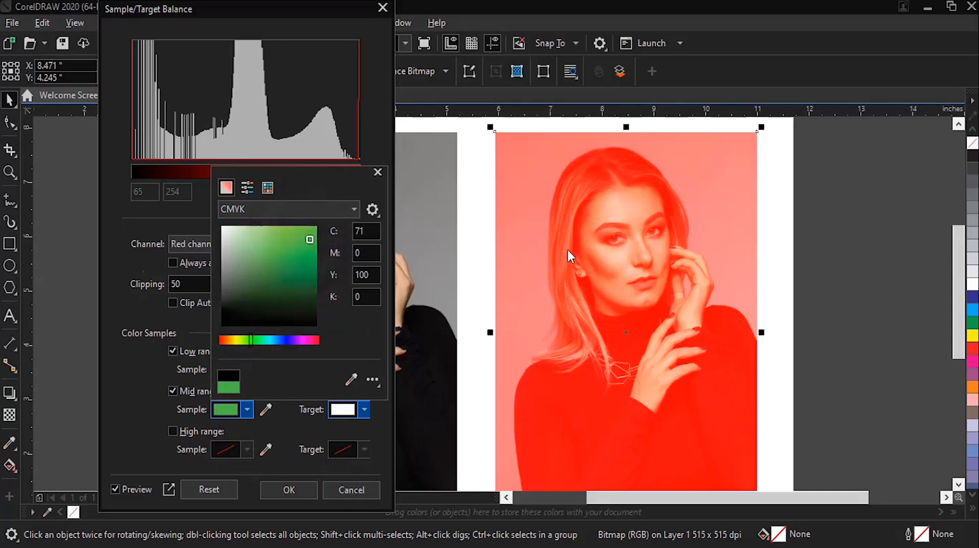
pyautogui.click(366, 408)
pyautogui.click(363, 409)
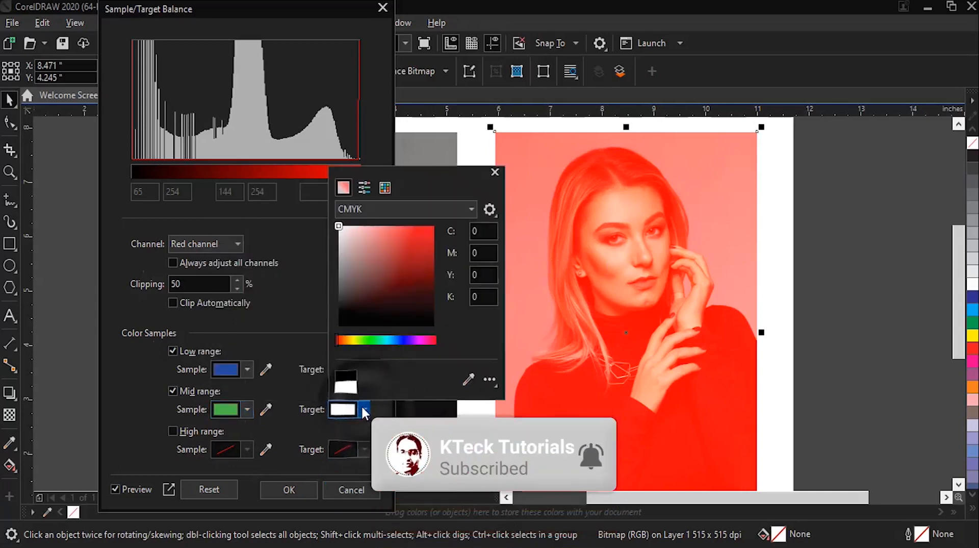
pyautogui.click(405, 340)
pyautogui.click(424, 252)
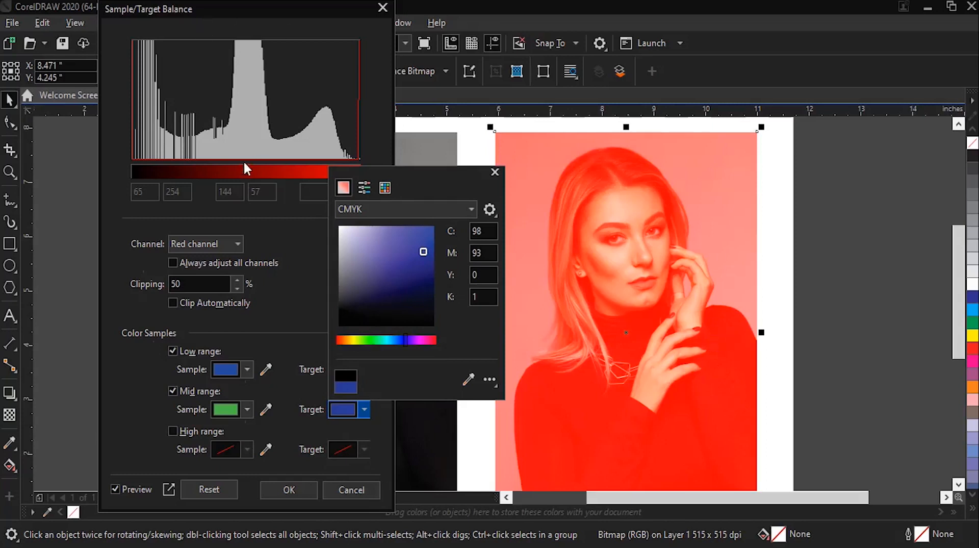
# Switch the Sample/Target Balance channel to Green to preview it on the portrait.
pyautogui.click(236, 244)
pyautogui.click(235, 246)
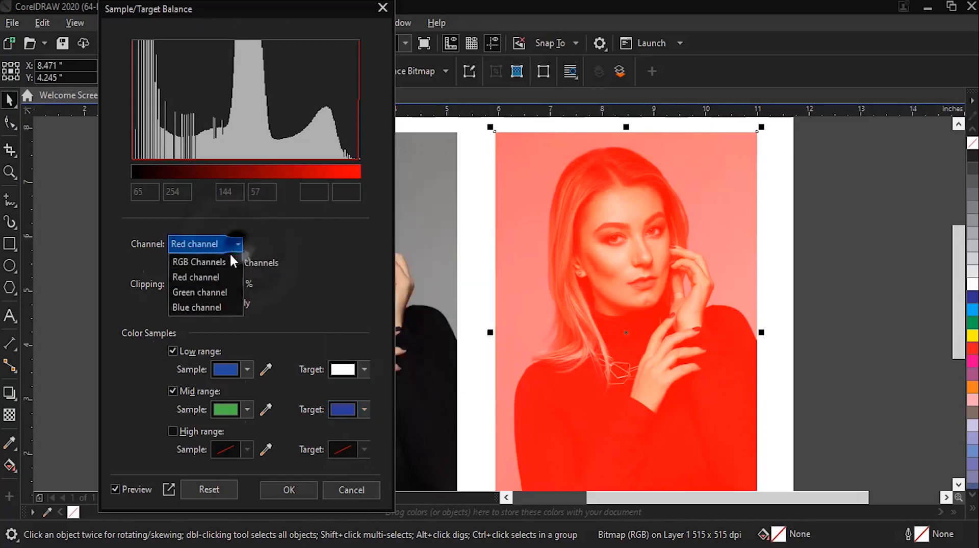
pyautogui.click(200, 292)
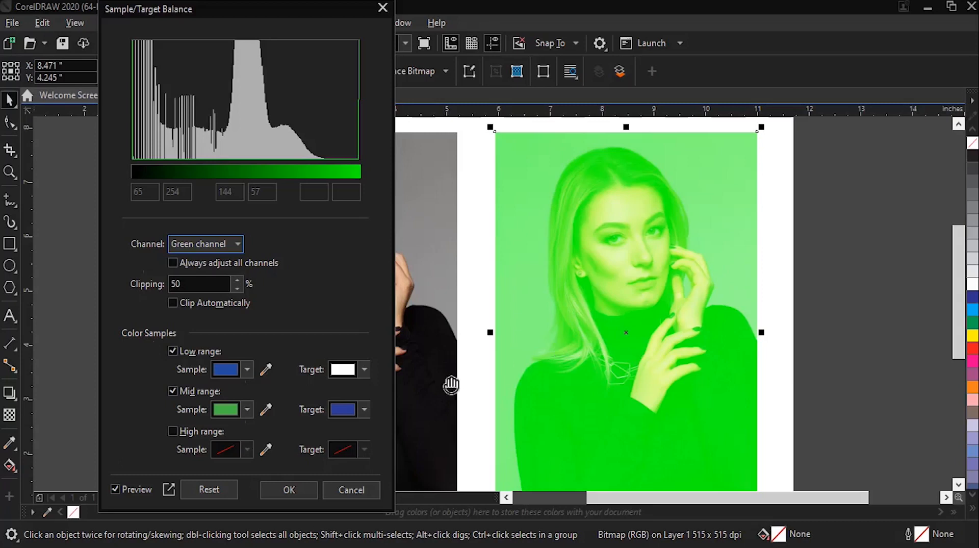
# Enable the High range and set its sample colour to red, C0 M100 Y100 K0.
pyautogui.click(172, 431)
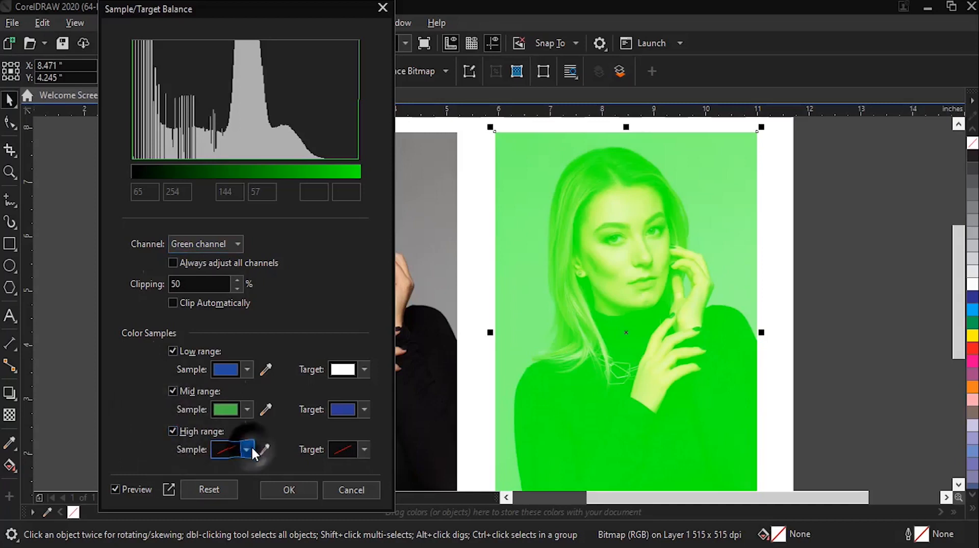
pyautogui.click(248, 449)
pyautogui.moveTo(307, 377); pyautogui.dragTo(323, 389)
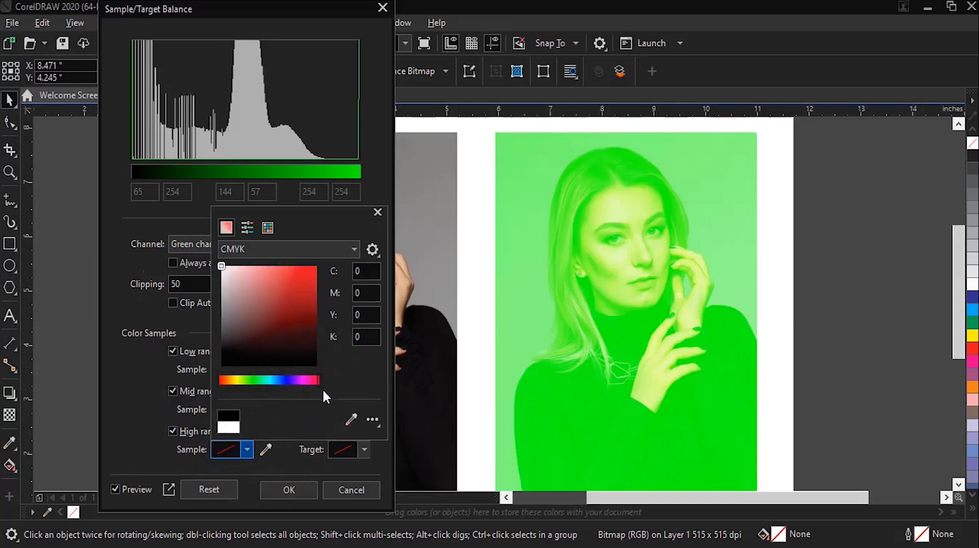
pyautogui.click(364, 449)
pyautogui.click(248, 449)
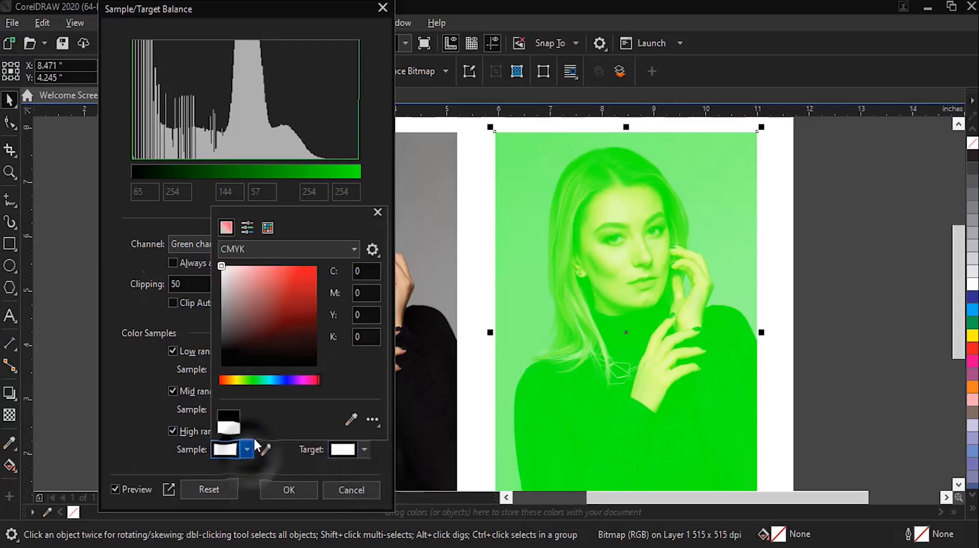
pyautogui.click(321, 266)
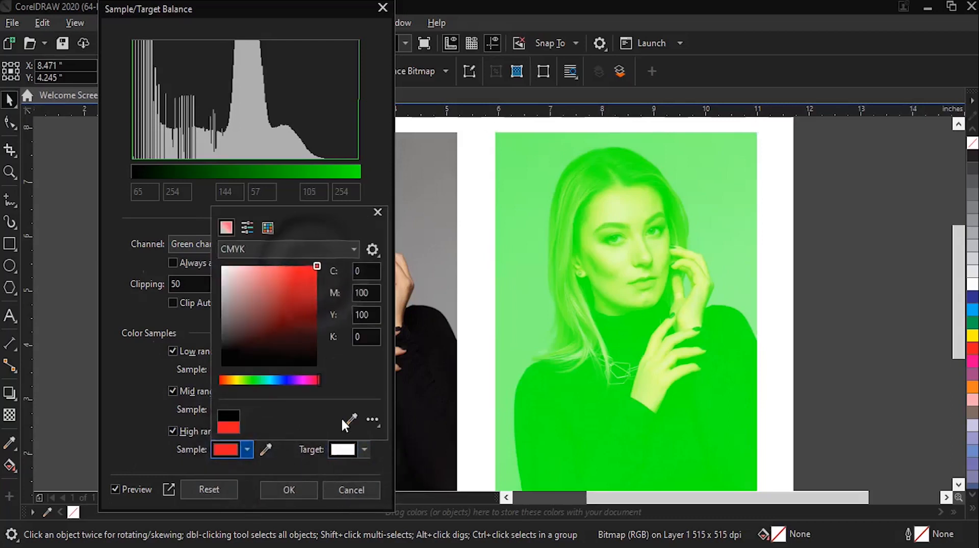
# Set the High range target to dark blue, C100 M98 Y6 K39.
pyautogui.click(365, 448)
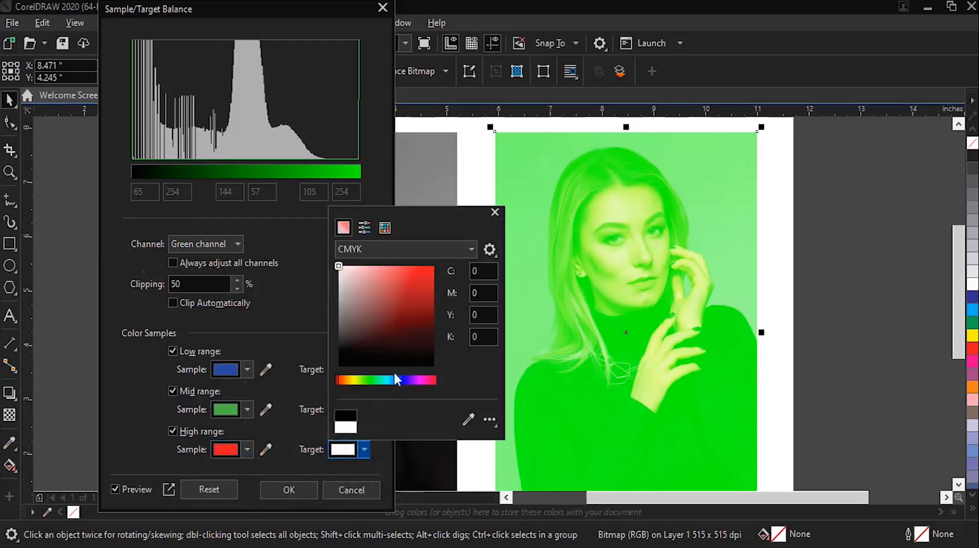
pyautogui.click(406, 379)
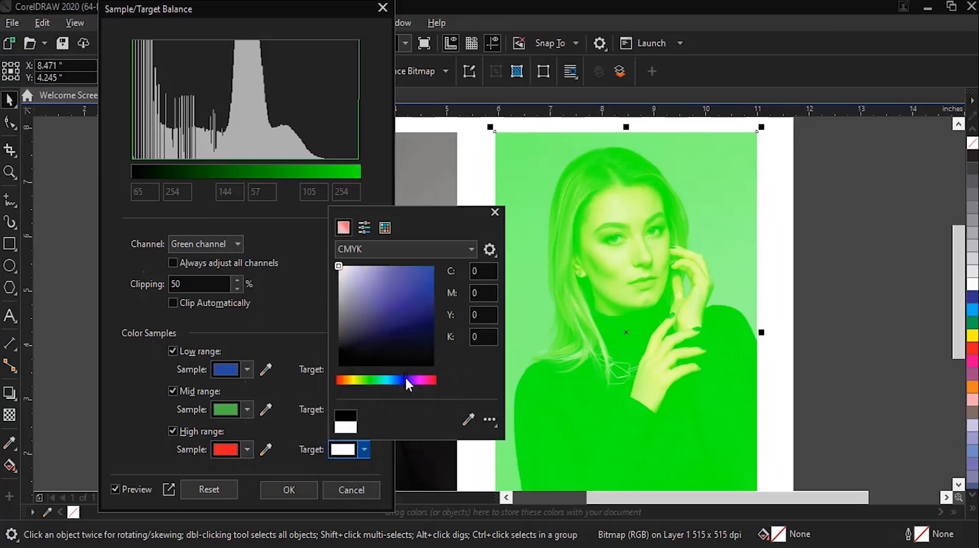
pyautogui.click(429, 291)
pyautogui.click(428, 319)
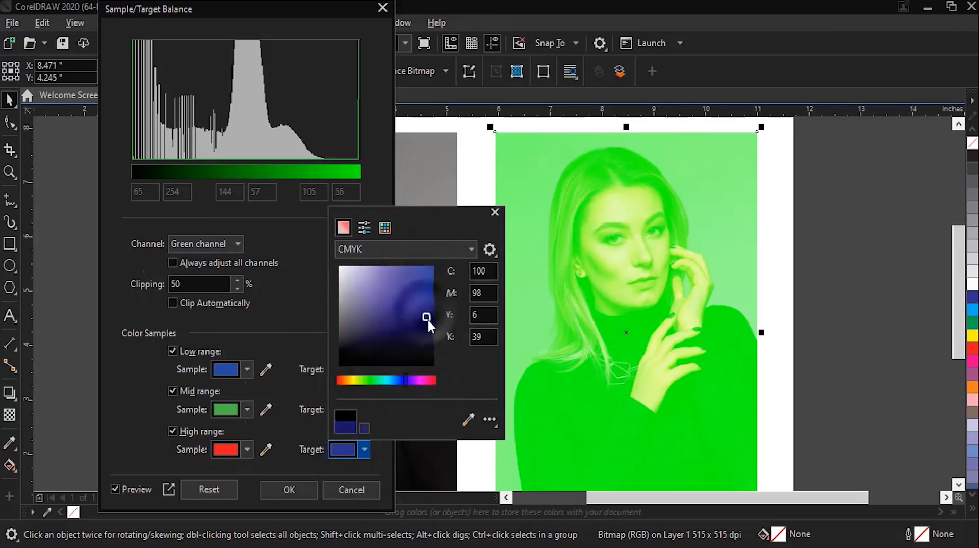
pyautogui.click(384, 452)
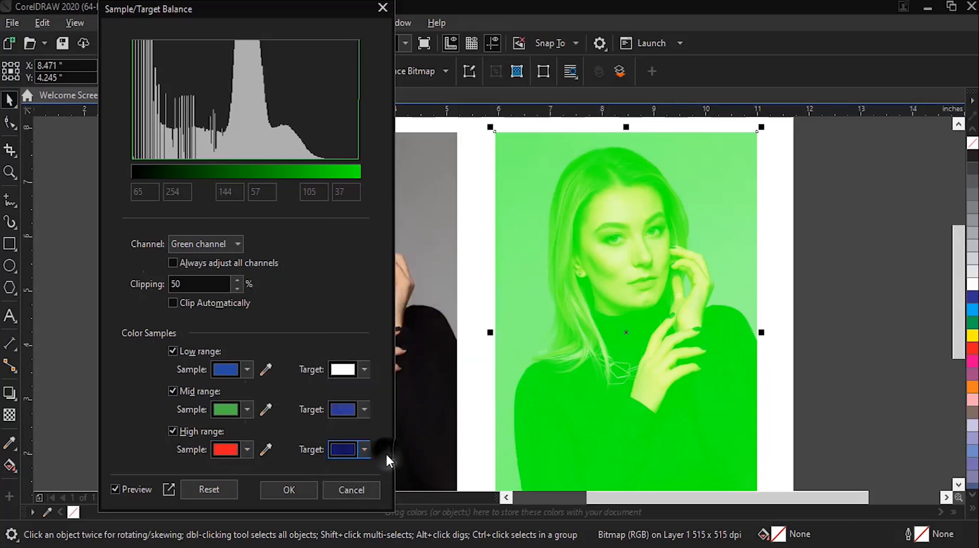
# Preview the adjustment on the Blue channel, and reset and discard the Sample/Target Balance settings.
pyautogui.click(232, 246)
pyautogui.click(192, 307)
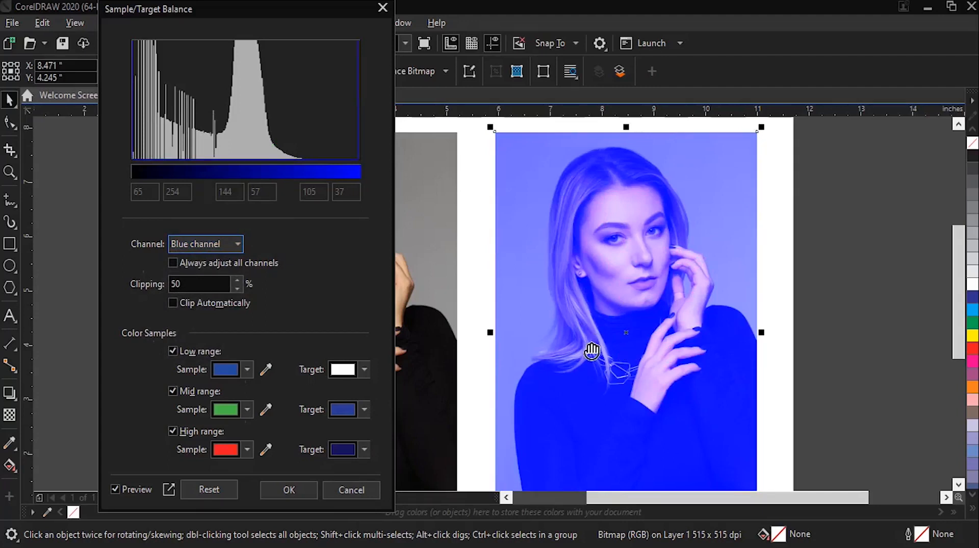
pyautogui.click(195, 488)
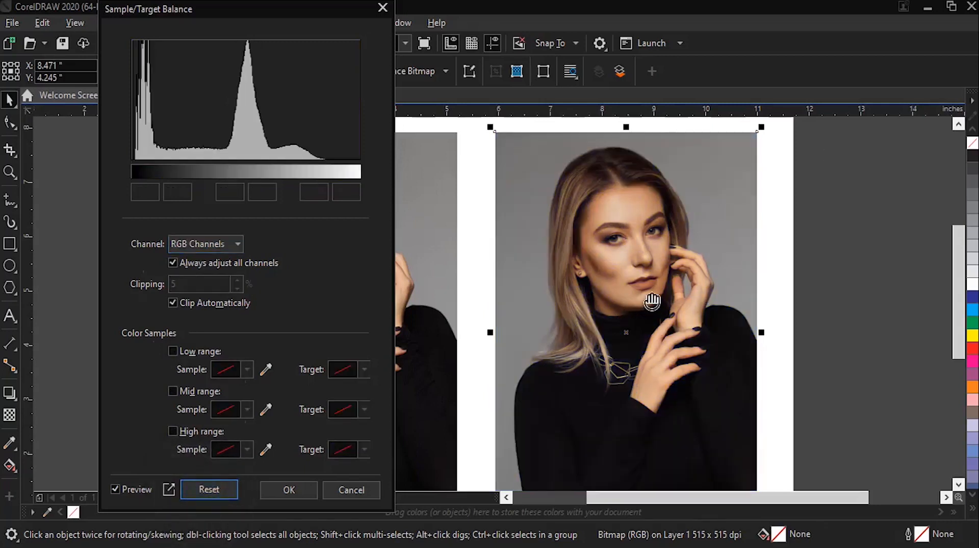
pyautogui.click(356, 493)
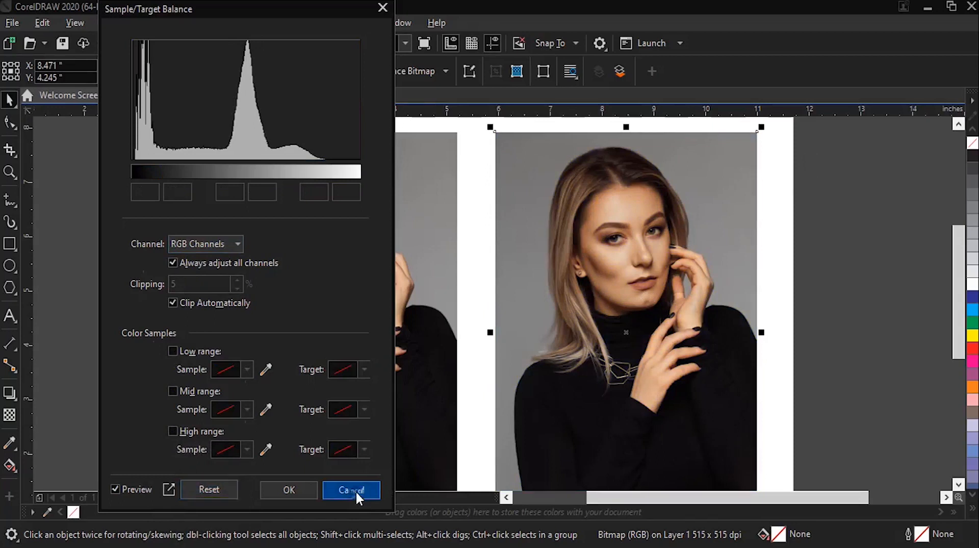
# Open the Tone Curve adjustment for the right-hand portrait and move its dialog clear of the photo.
pyautogui.click(197, 23)
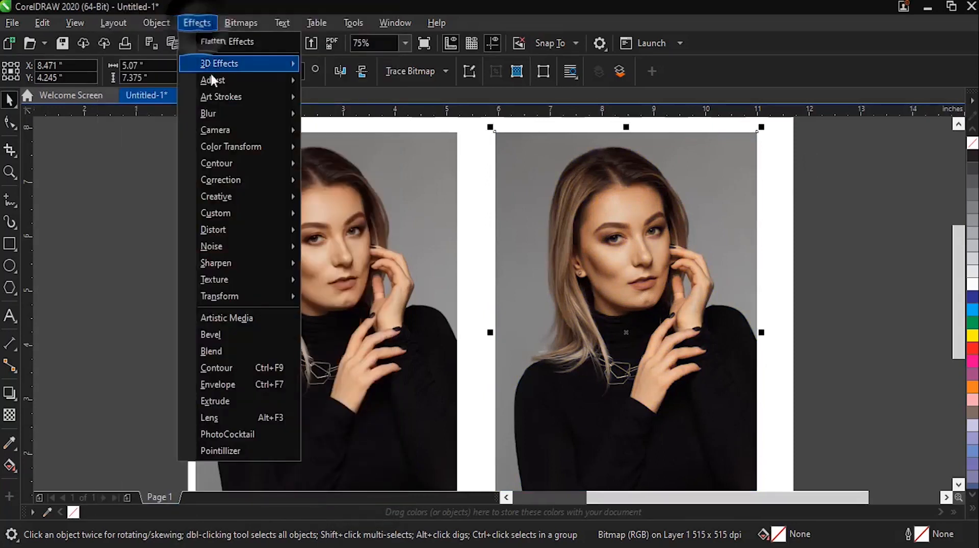
pyautogui.moveTo(213, 80)
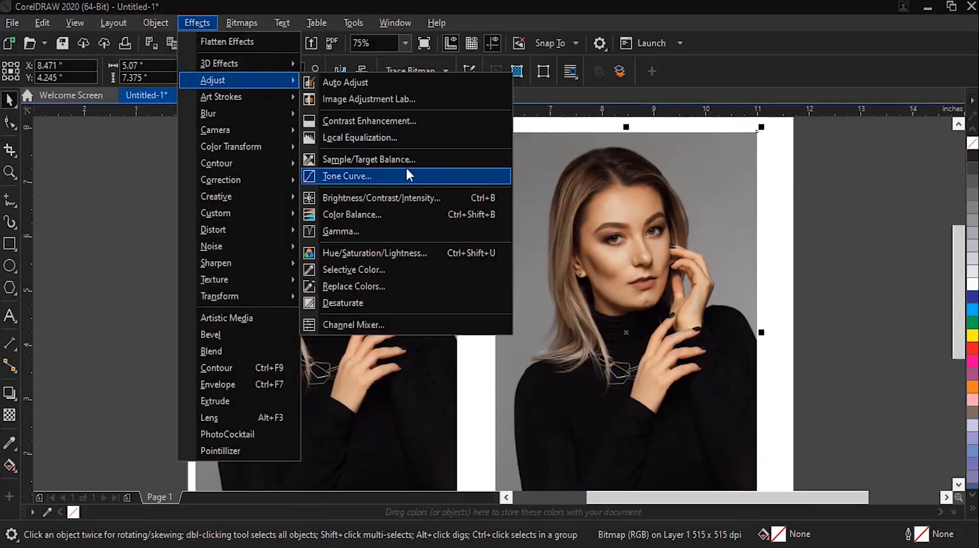
pyautogui.click(382, 173)
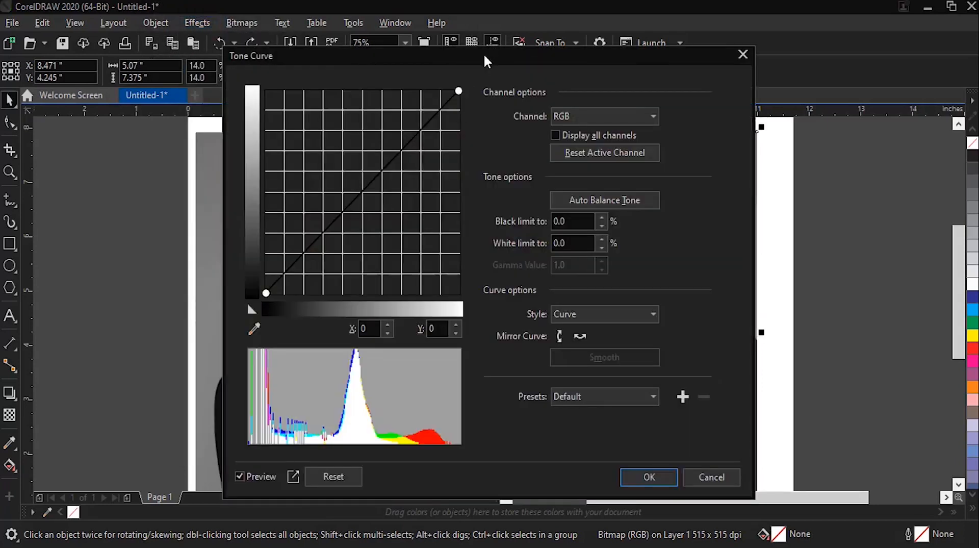
pyautogui.moveTo(484, 53); pyautogui.dragTo(273, 93)
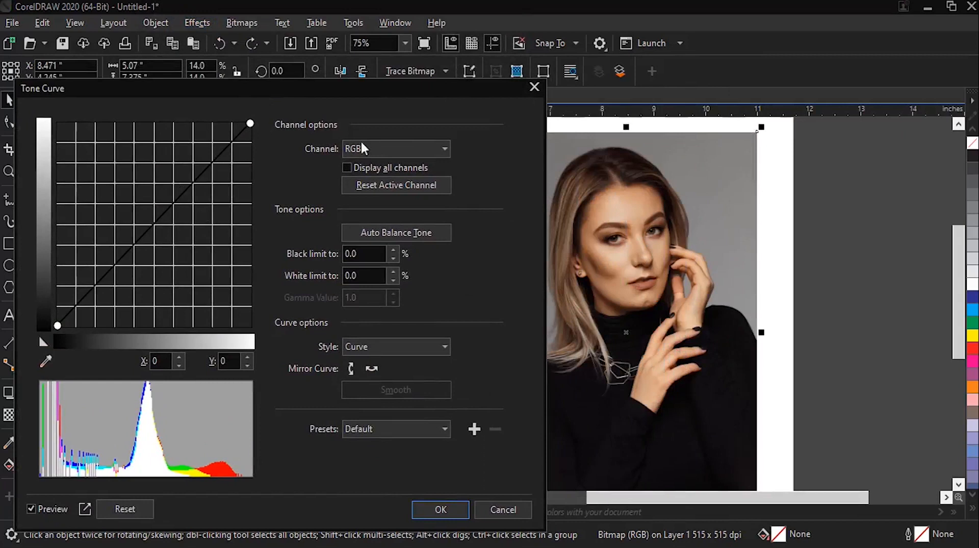
# Select the Red channel in Tone Curve and raise the curve with a point at X 152, Y 206.
pyautogui.click(387, 148)
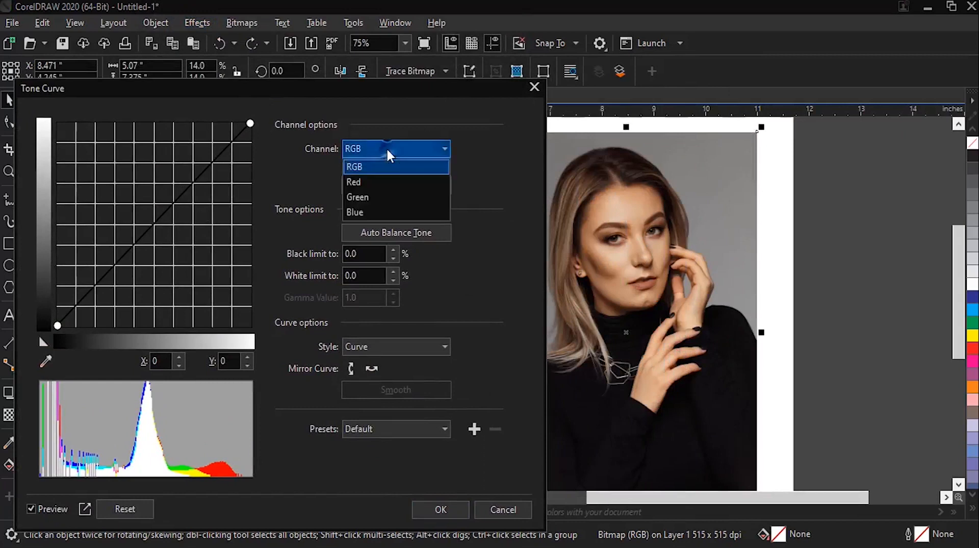
pyautogui.click(372, 181)
pyautogui.moveTo(177, 196); pyautogui.dragTo(173, 162)
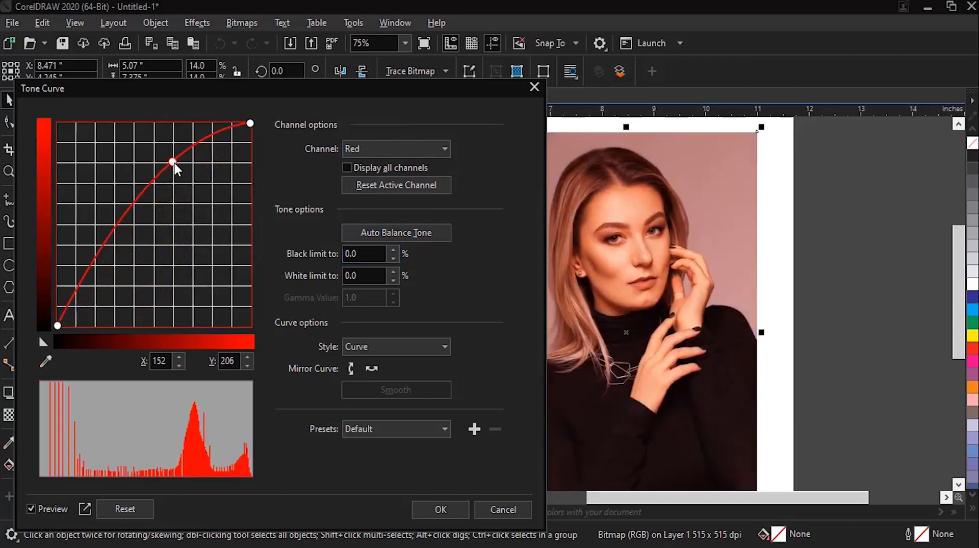
# Reshape the Red curve with points at X 186, Y 116 and X 93, Y 103, and the Green curve with a point at X 209, Y 134.
pyautogui.moveTo(175, 163); pyautogui.dragTo(197, 233)
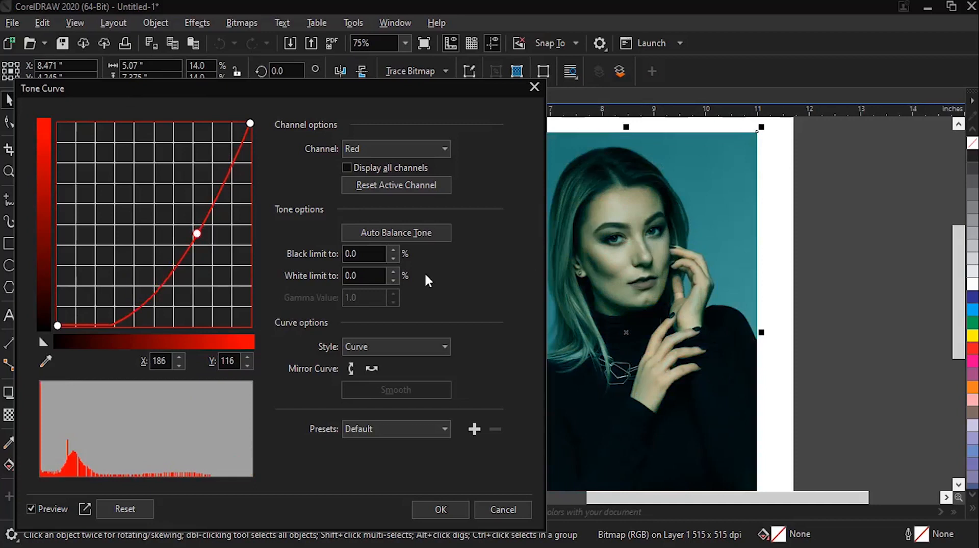
pyautogui.moveTo(148, 297); pyautogui.dragTo(127, 244)
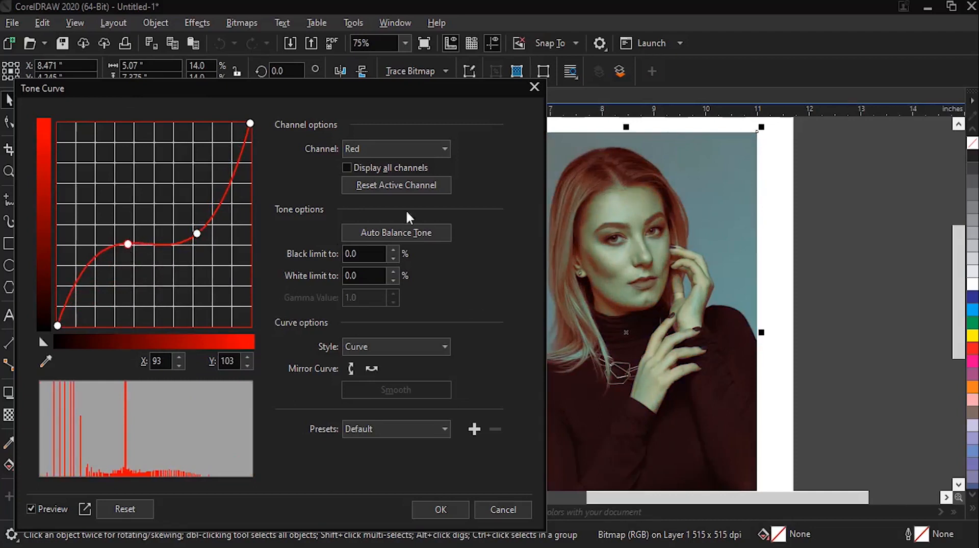
pyautogui.click(444, 148)
pyautogui.click(367, 196)
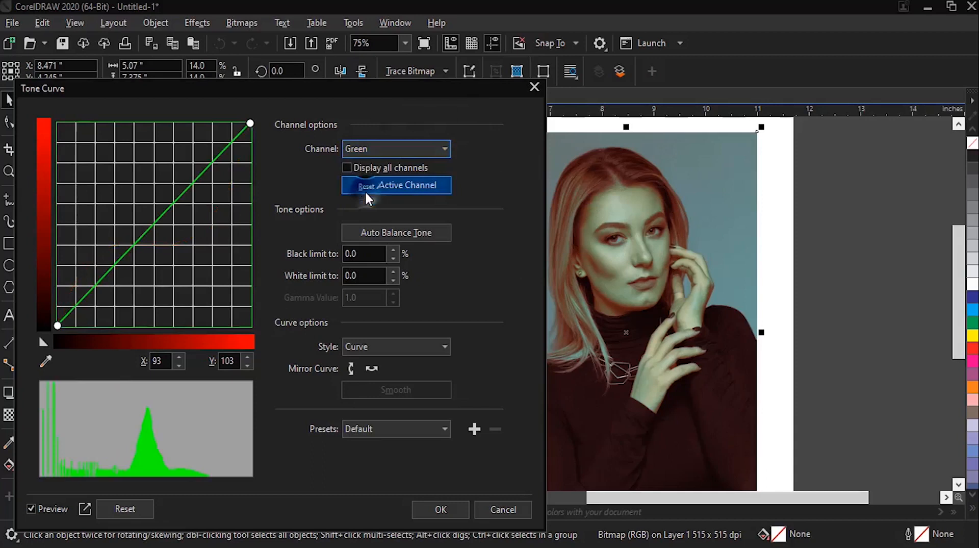
pyautogui.moveTo(209, 167); pyautogui.dragTo(174, 160)
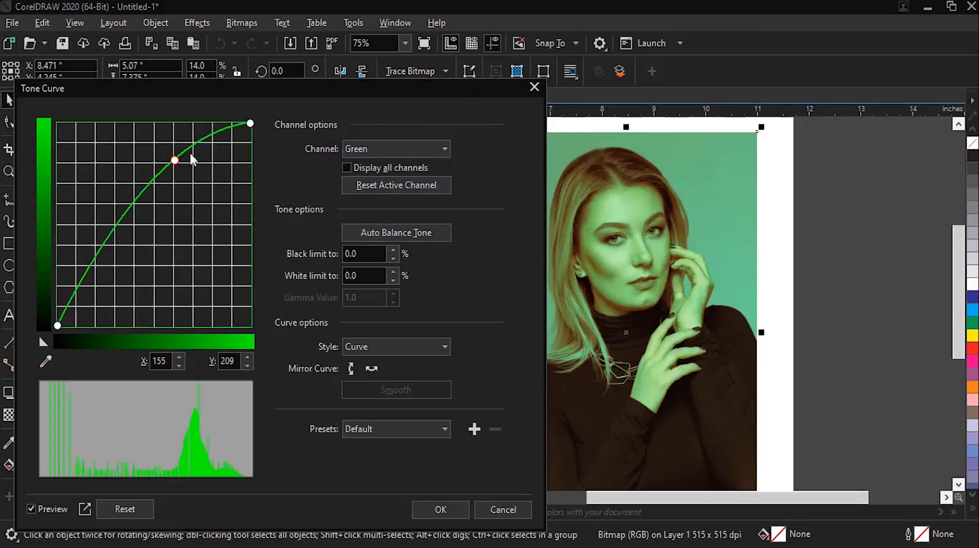
pyautogui.moveTo(174, 161); pyautogui.dragTo(216, 220)
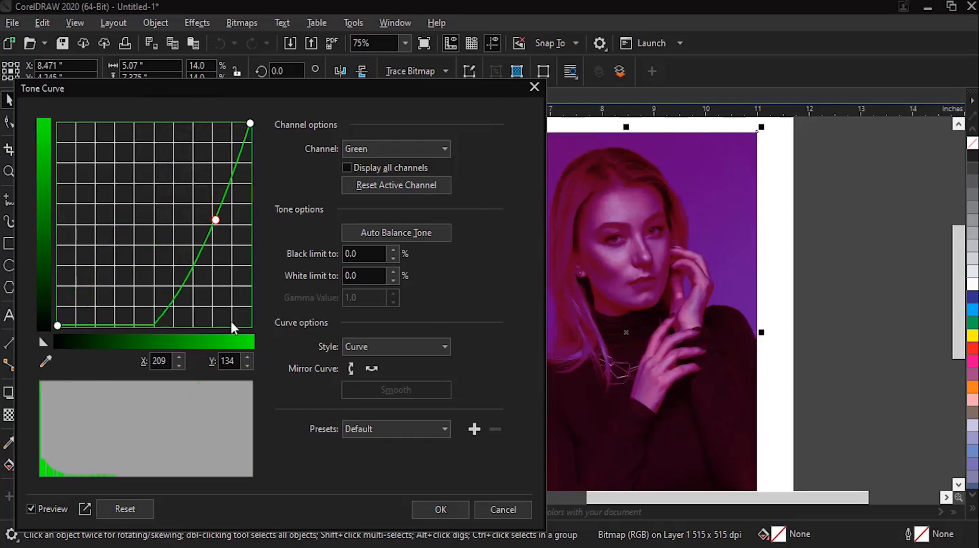
# Try Auto Balance Tone on the Green channel with black and white limits of 9.99%, and reset that channel.
pyautogui.click(393, 251)
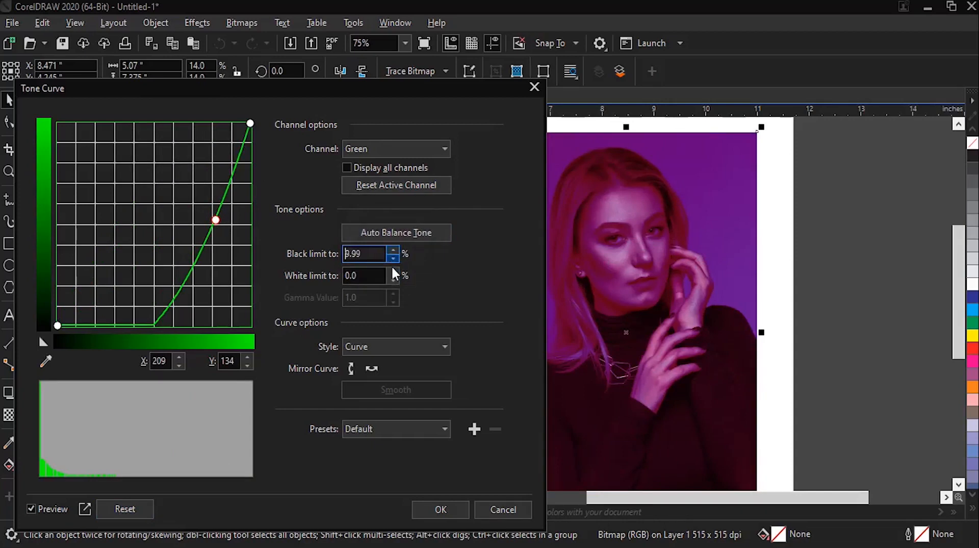
pyautogui.click(390, 271)
pyautogui.click(390, 271)
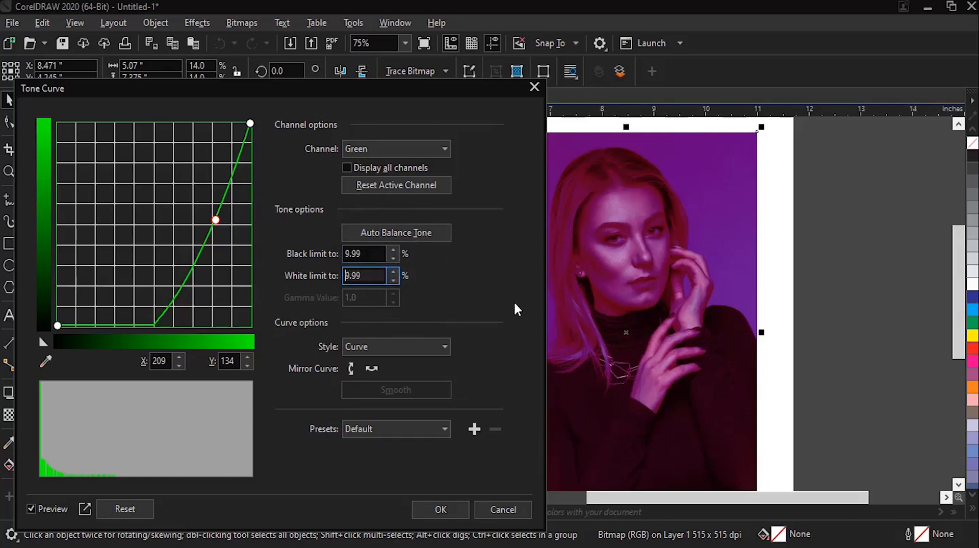
pyautogui.click(399, 232)
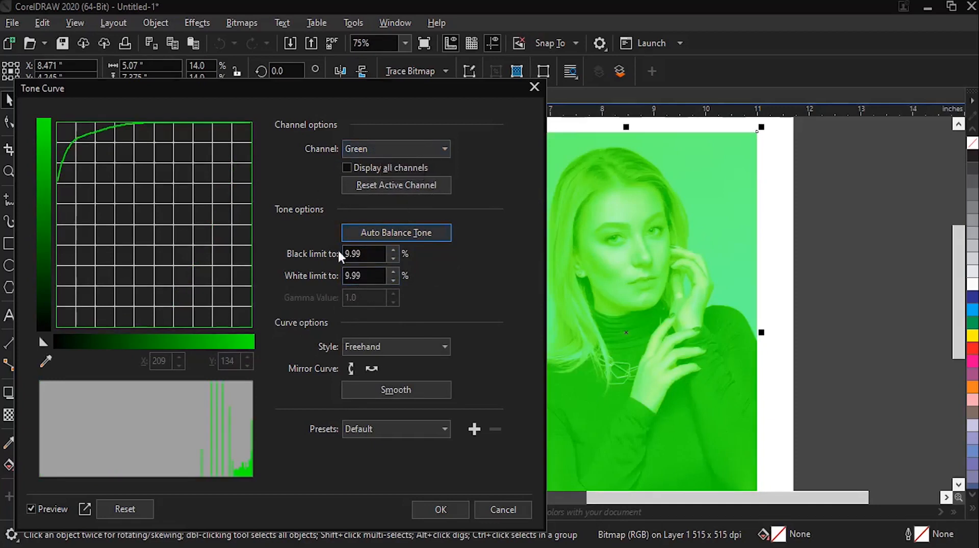
pyautogui.click(391, 184)
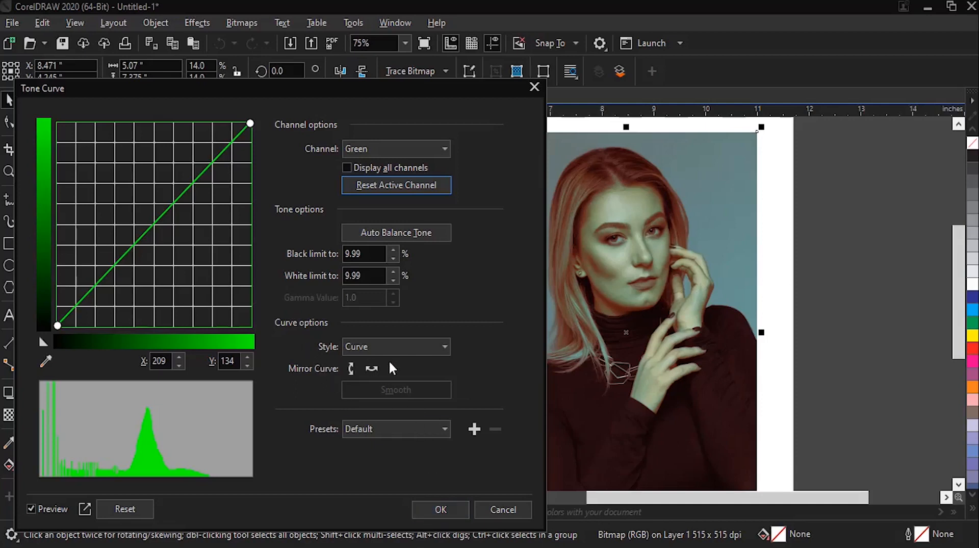
# Try the Straight and Freehand curve styles, and bend the Green channel with the Gamma style to a gamma value of 2.0.
pyautogui.click(422, 341)
pyautogui.click(387, 378)
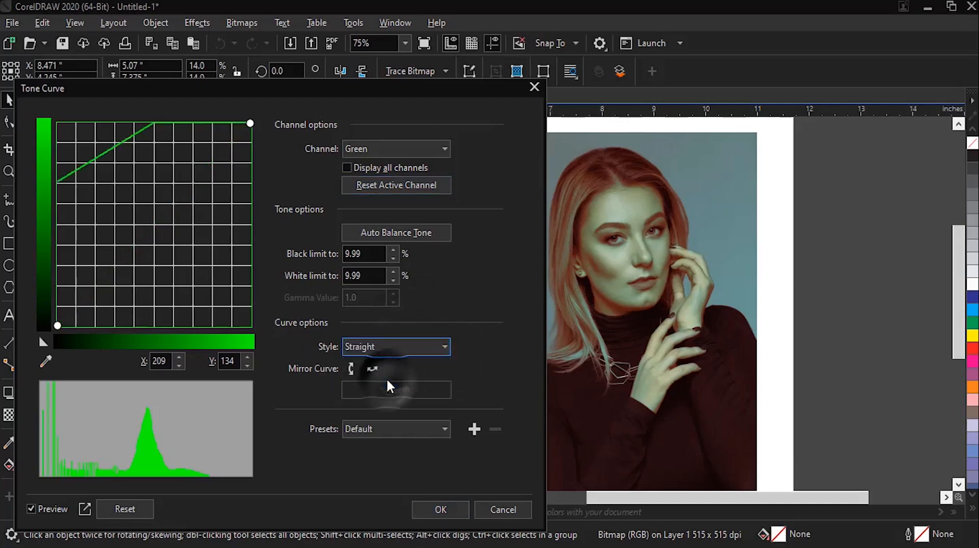
pyautogui.click(412, 347)
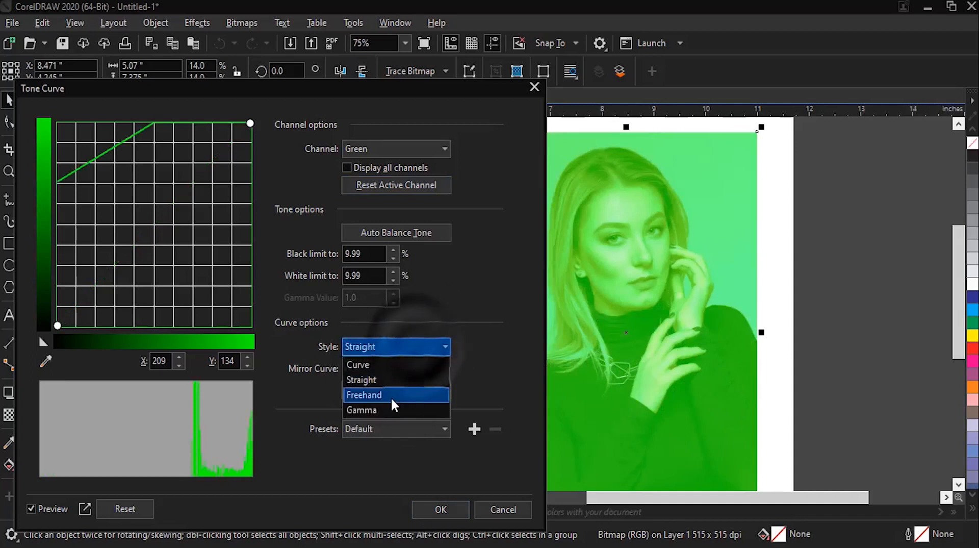
pyautogui.click(391, 396)
pyautogui.click(406, 347)
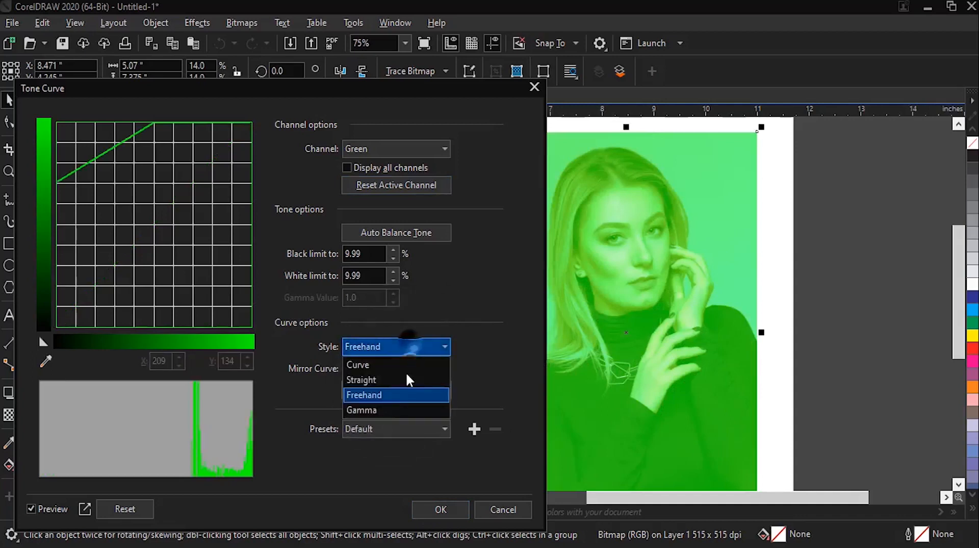
pyautogui.click(368, 410)
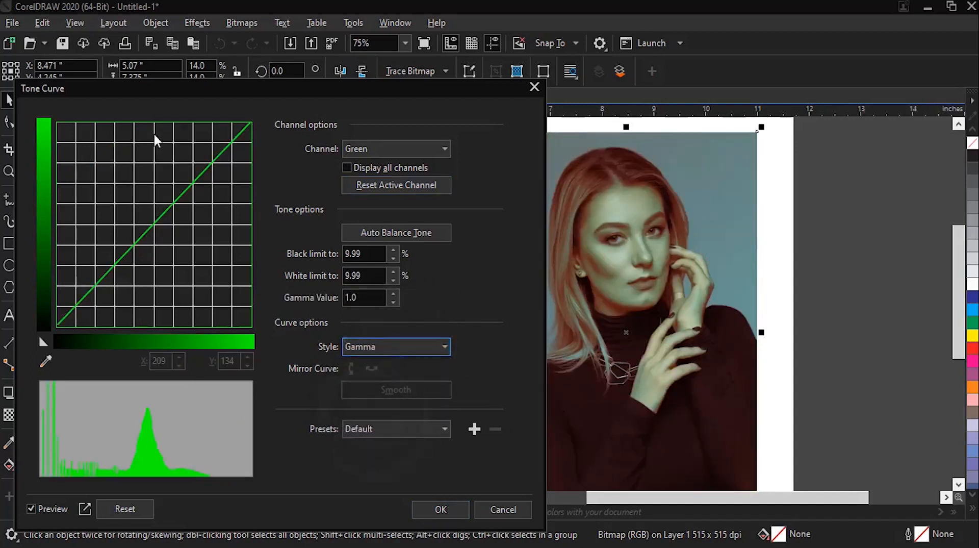
pyautogui.moveTo(191, 182); pyautogui.dragTo(185, 161)
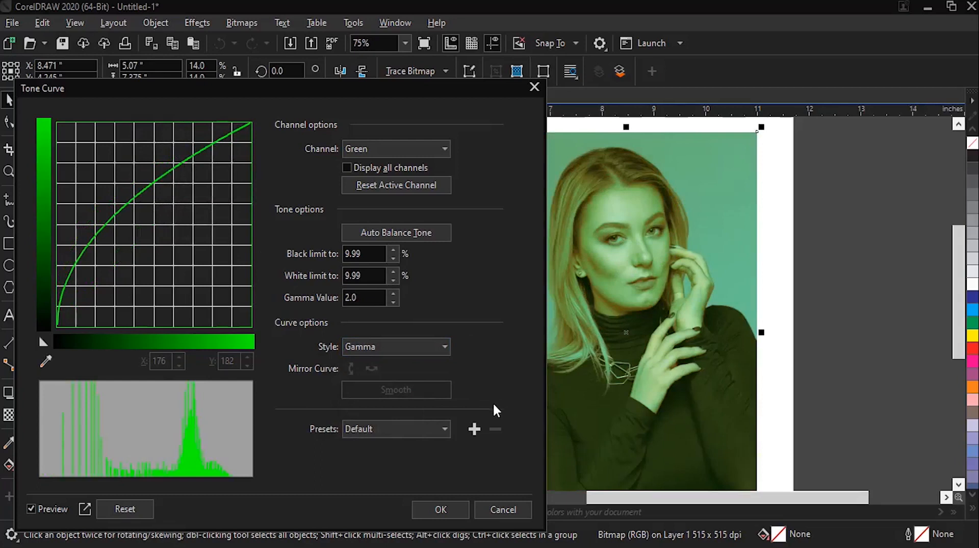
# Open the option for saving the curve as a preset without saving one, and reset and discard the Tone Curve adjustment.
pyautogui.click(370, 429)
pyautogui.click(390, 429)
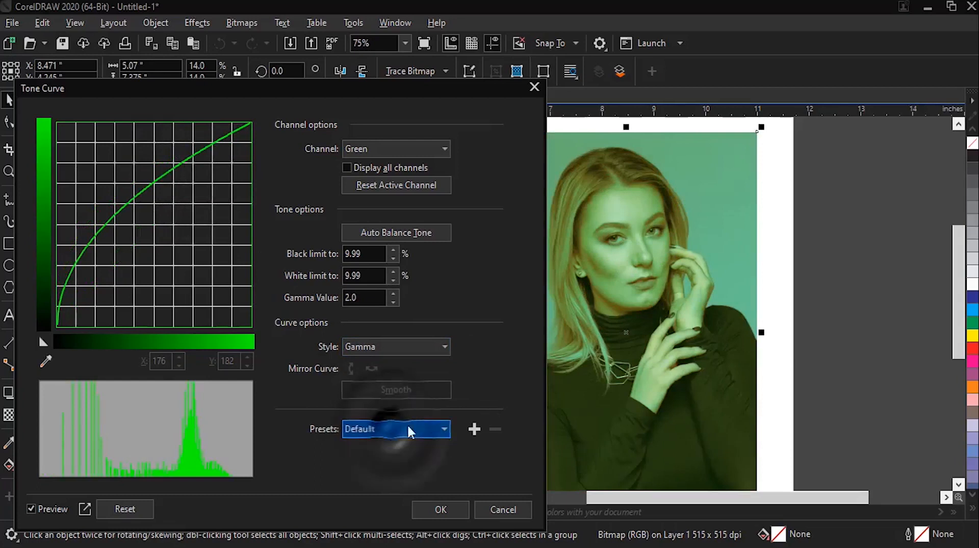
pyautogui.click(475, 429)
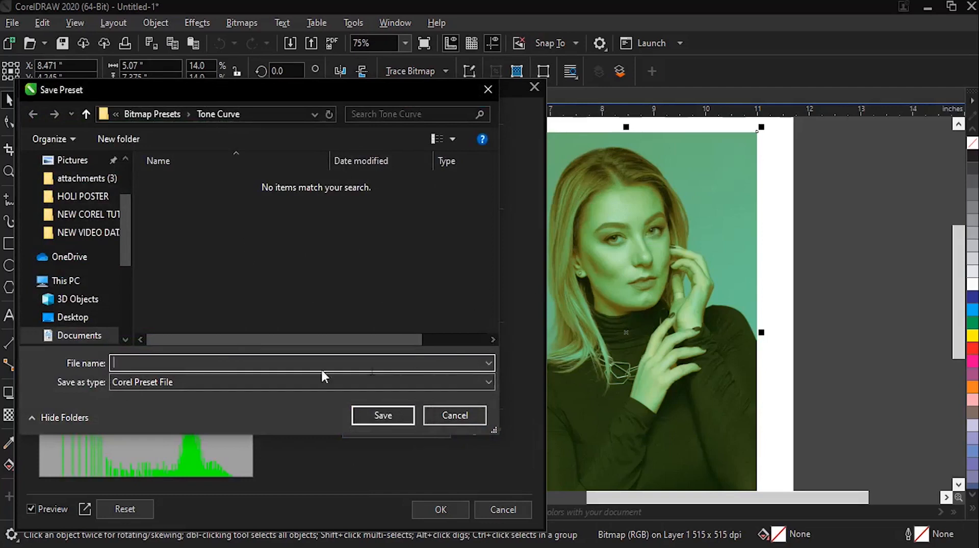
pyautogui.click(451, 418)
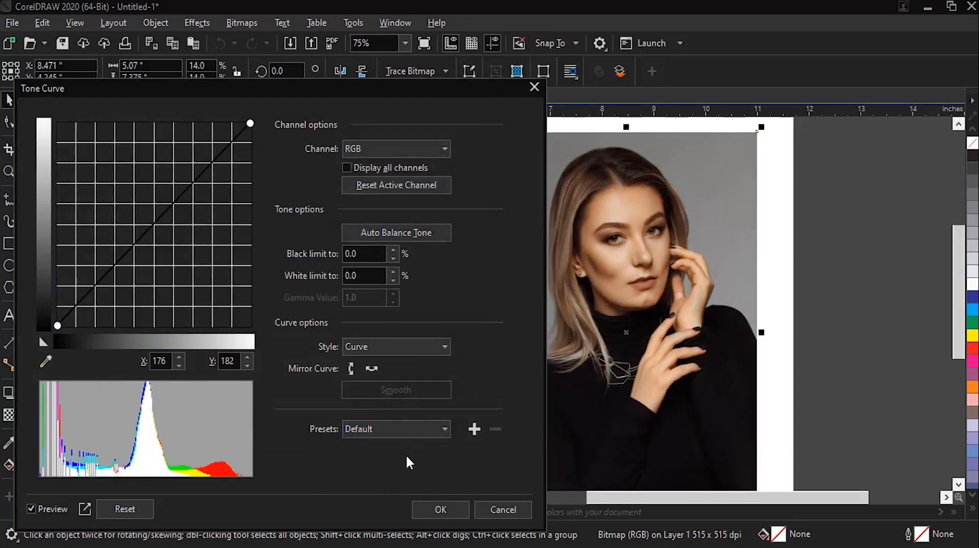
pyautogui.click(501, 510)
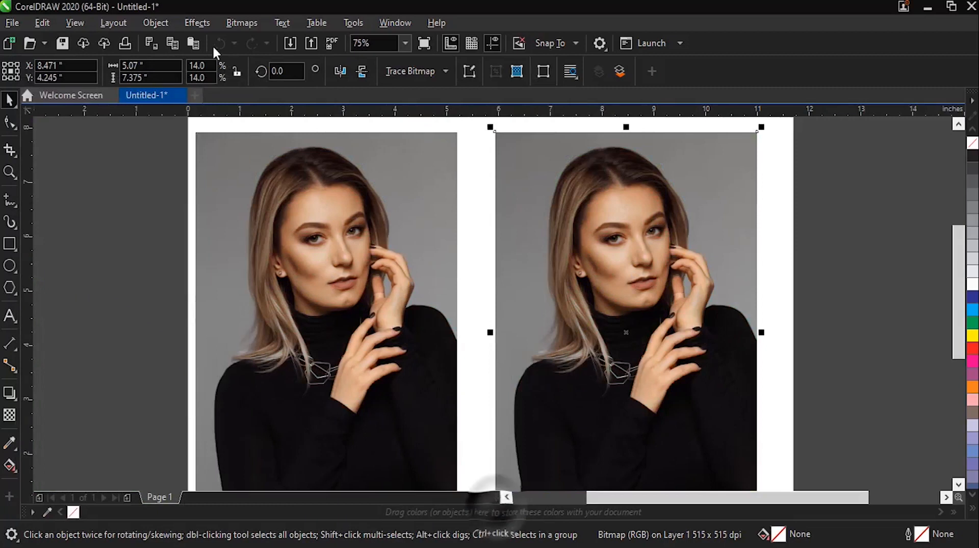
# Preview Brightness 4, Contrast 45 and Intensity 39 on the right-hand portrait, and reset and discard the adjustment.
pyautogui.click(194, 23)
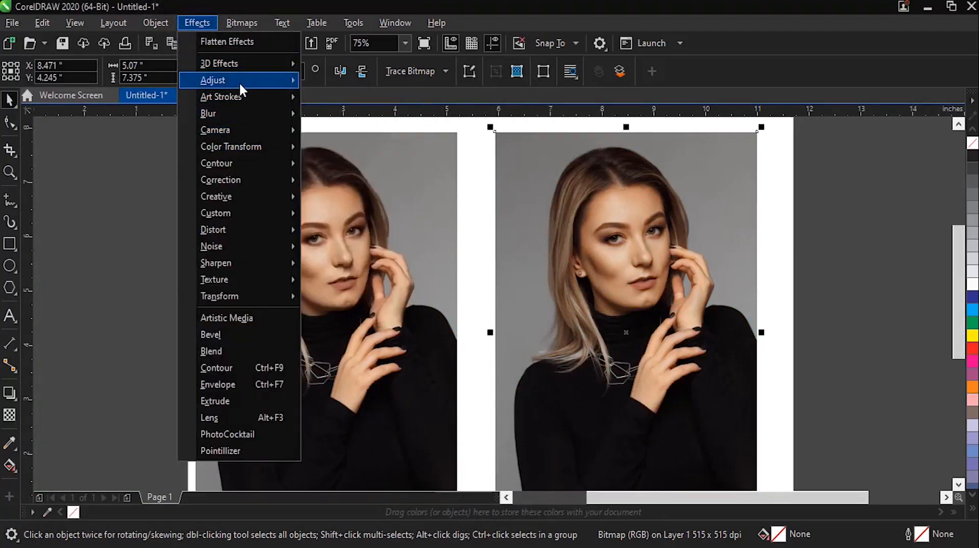
pyautogui.moveTo(240, 82)
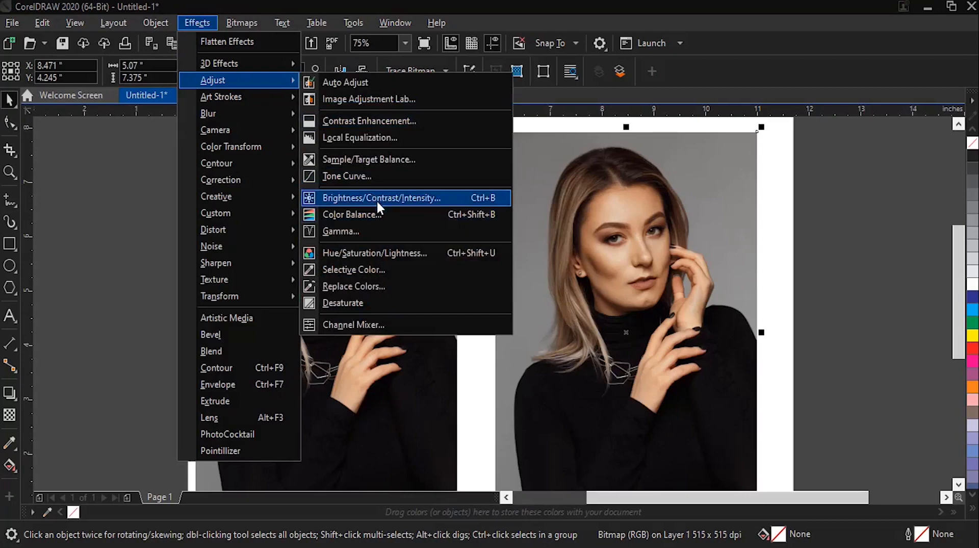
pyautogui.click(379, 198)
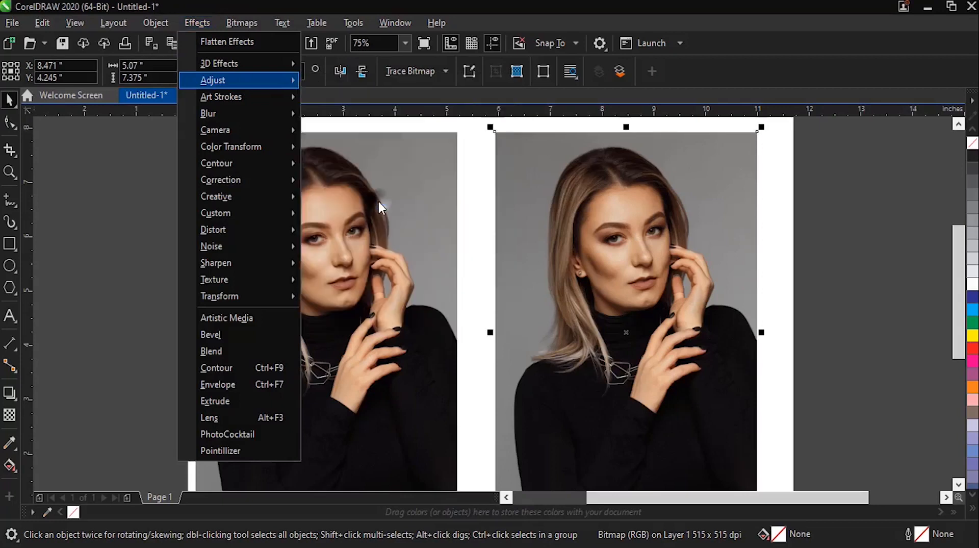
pyautogui.moveTo(395, 203); pyautogui.dragTo(196, 179)
pyautogui.moveTo(278, 212)
pyautogui.mouseDown()
pyautogui.moveTo(311, 213)
pyautogui.moveTo(308, 235)
pyautogui.moveTo(279, 210)
pyautogui.mouseUp()
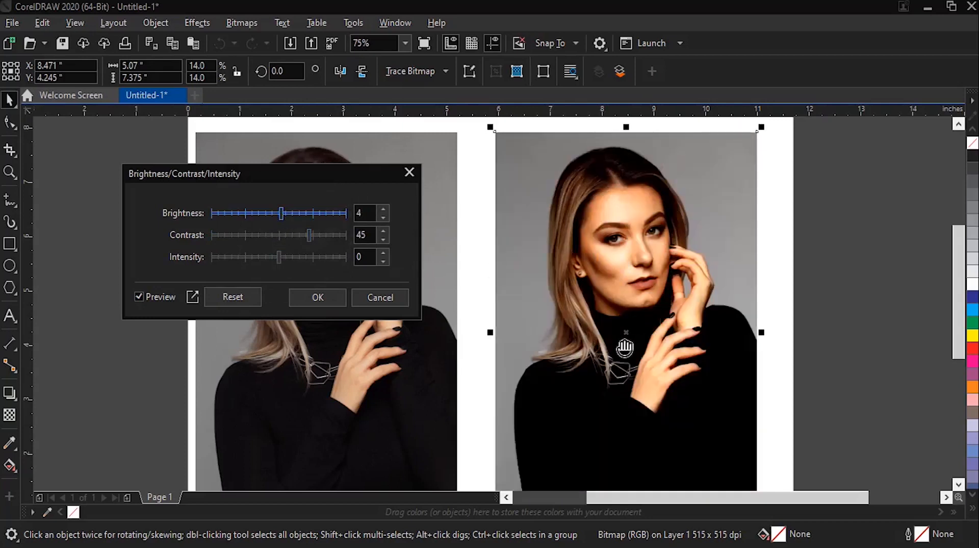
pyautogui.moveTo(277, 259); pyautogui.dragTo(305, 262)
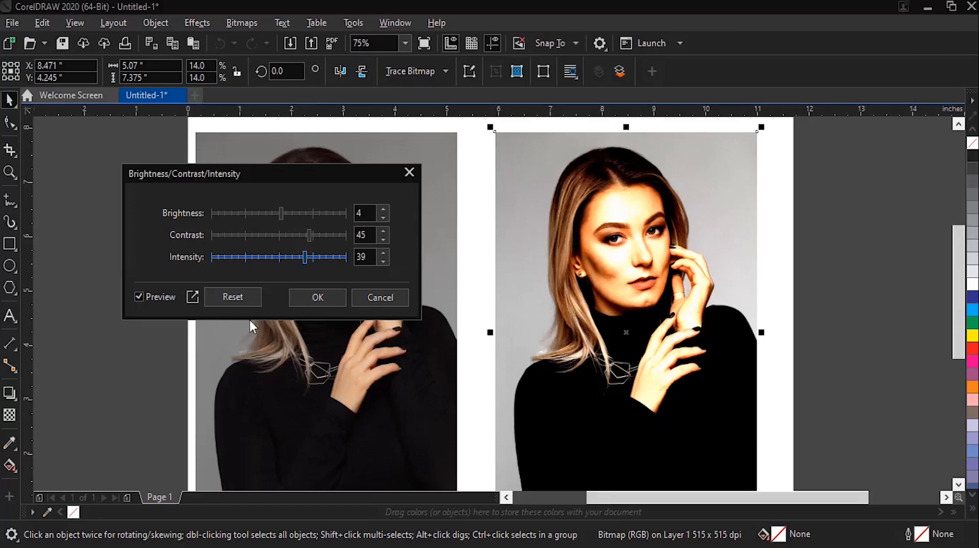
pyautogui.click(235, 299)
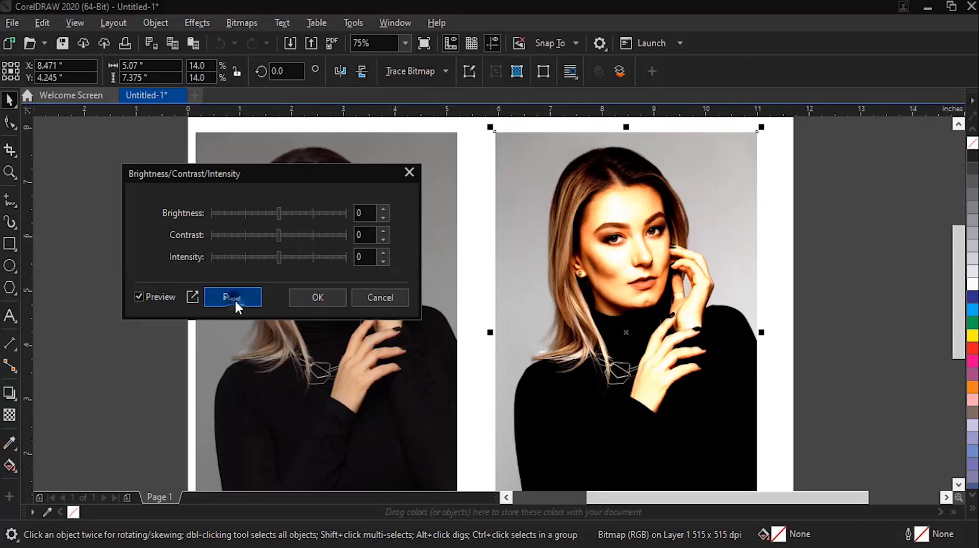
pyautogui.click(394, 298)
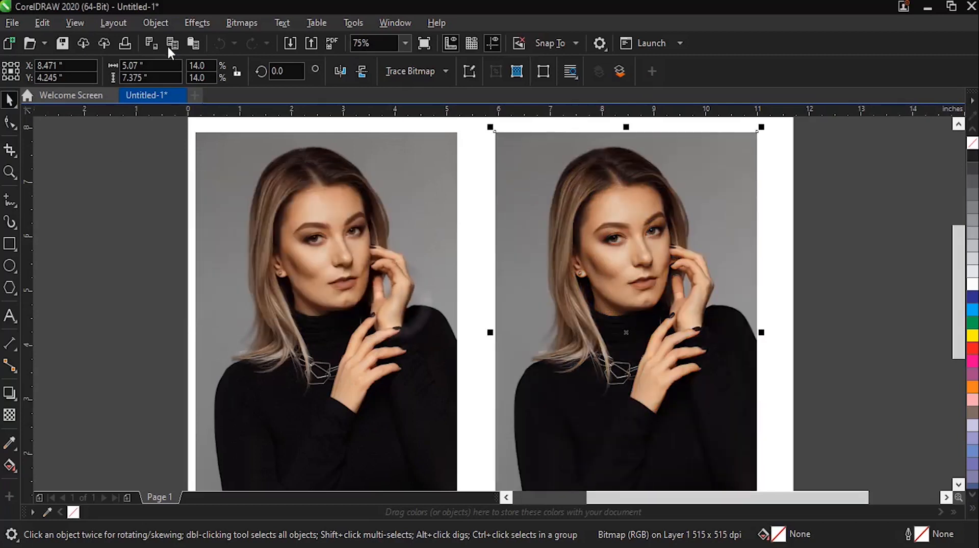
# Preview a Gamma adjustment of 0.69 on the right-hand portrait, and reset and discard it.
pyautogui.click(197, 22)
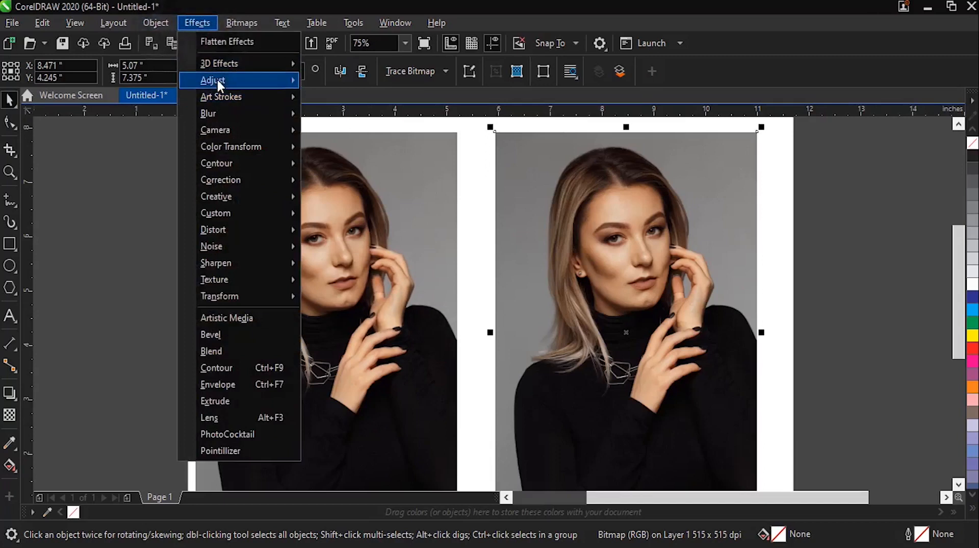
pyautogui.moveTo(272, 83)
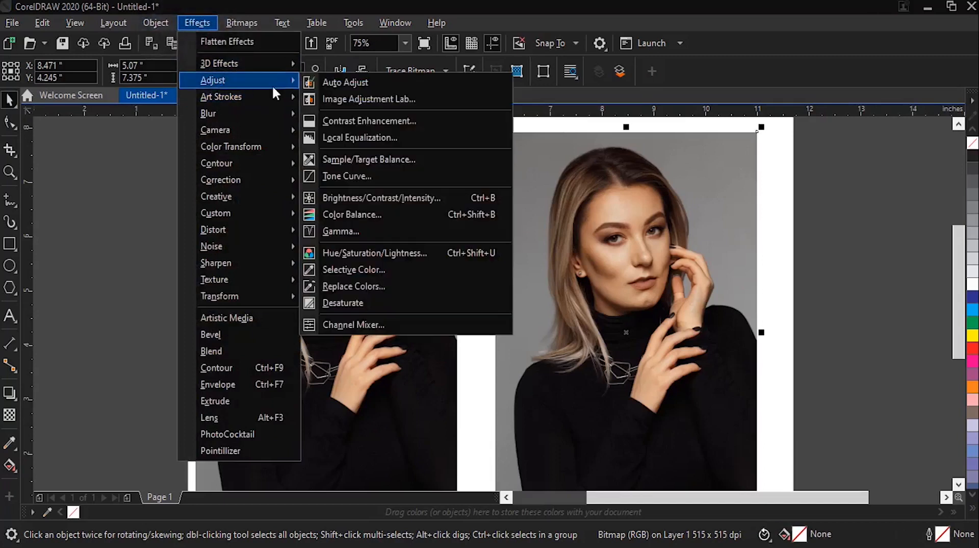
pyautogui.click(364, 230)
pyautogui.moveTo(416, 232); pyautogui.dragTo(259, 216)
pyautogui.moveTo(296, 250); pyautogui.dragTo(317, 259)
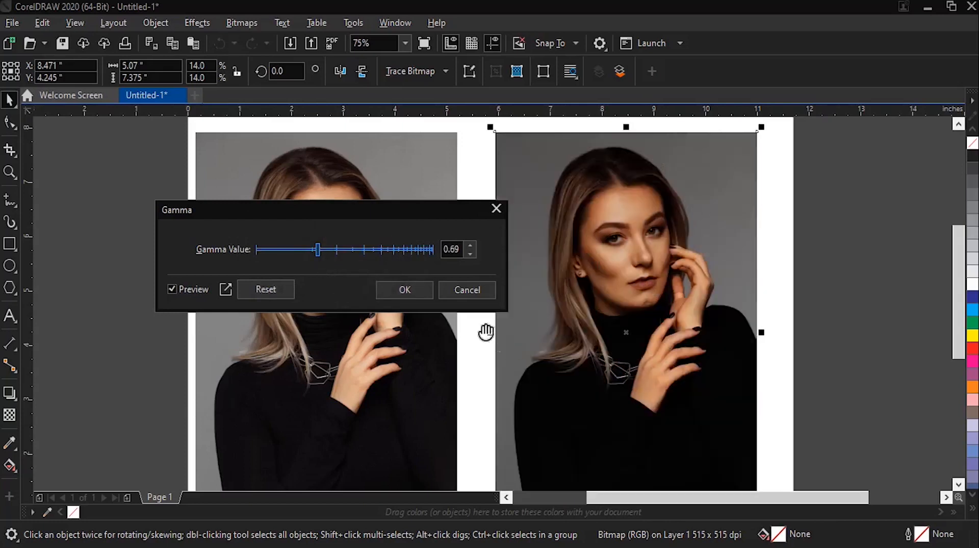
pyautogui.click(266, 286)
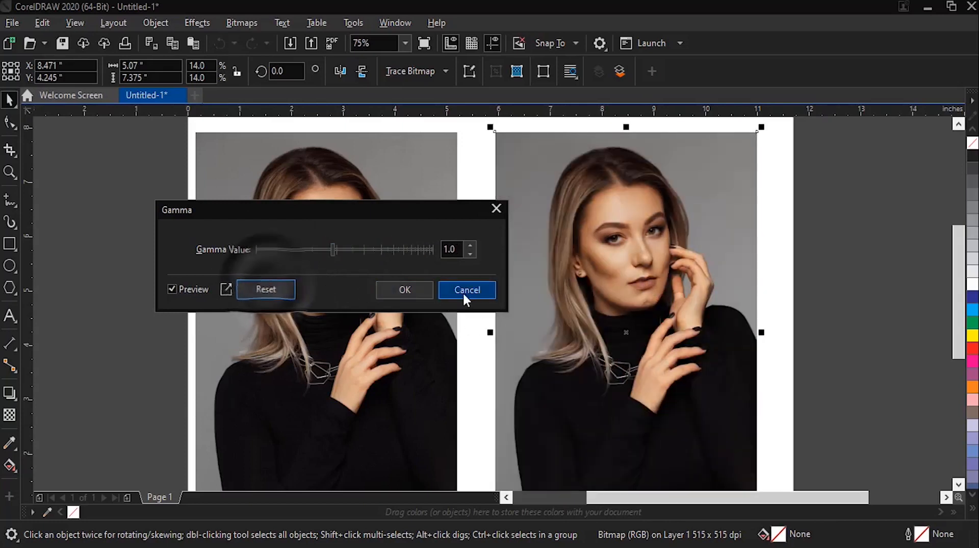
pyautogui.click(464, 290)
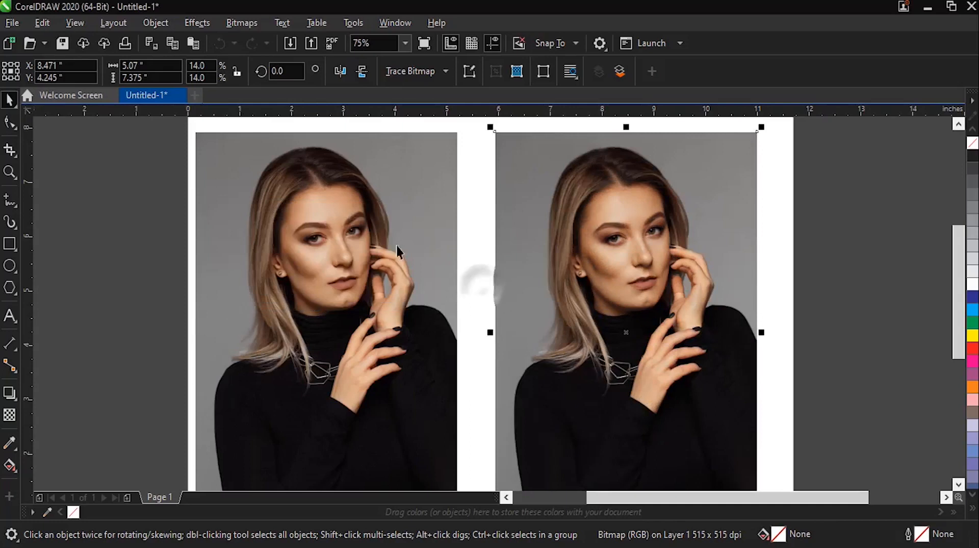
# Preview a Hue/Saturation/Lightness adjustment on the right-hand portrait with the Red channel's hue set to 95.
pyautogui.click(196, 25)
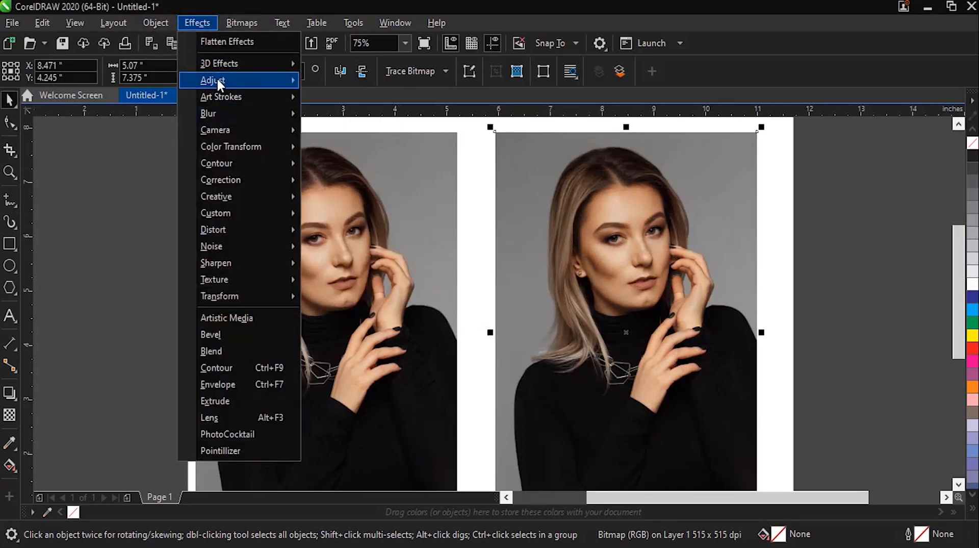
pyautogui.moveTo(216, 78)
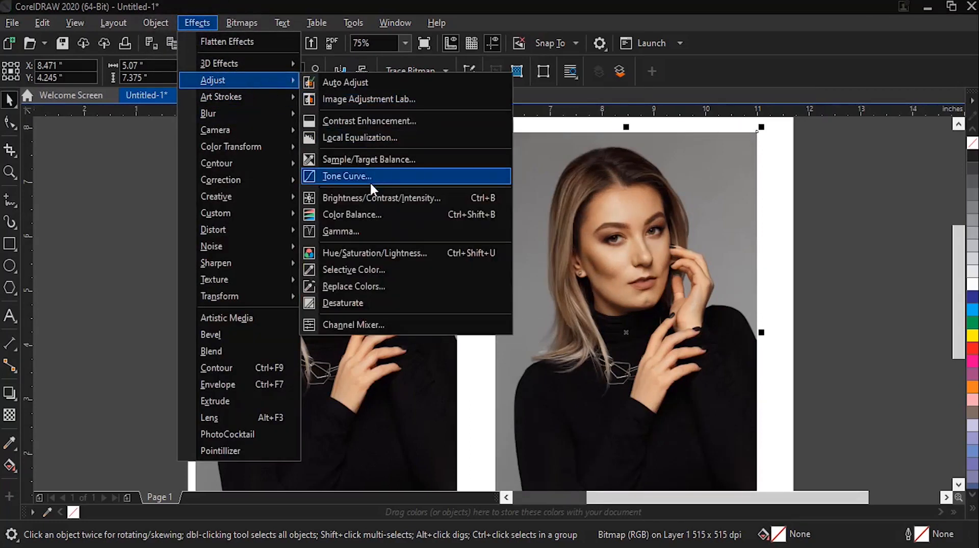
pyautogui.click(365, 254)
pyautogui.moveTo(401, 140); pyautogui.dragTo(145, 137)
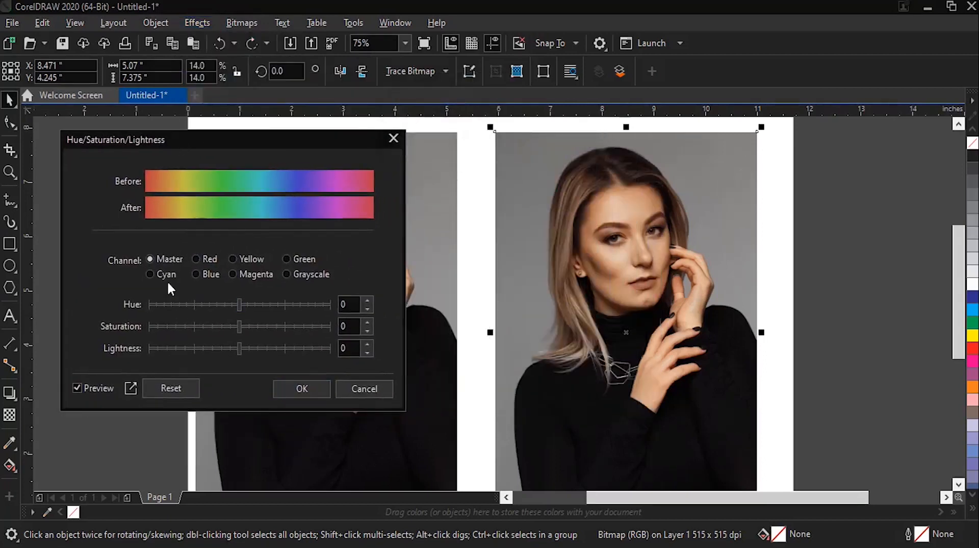
pyautogui.click(196, 258)
pyautogui.click(242, 304)
pyautogui.moveTo(244, 304); pyautogui.dragTo(289, 308)
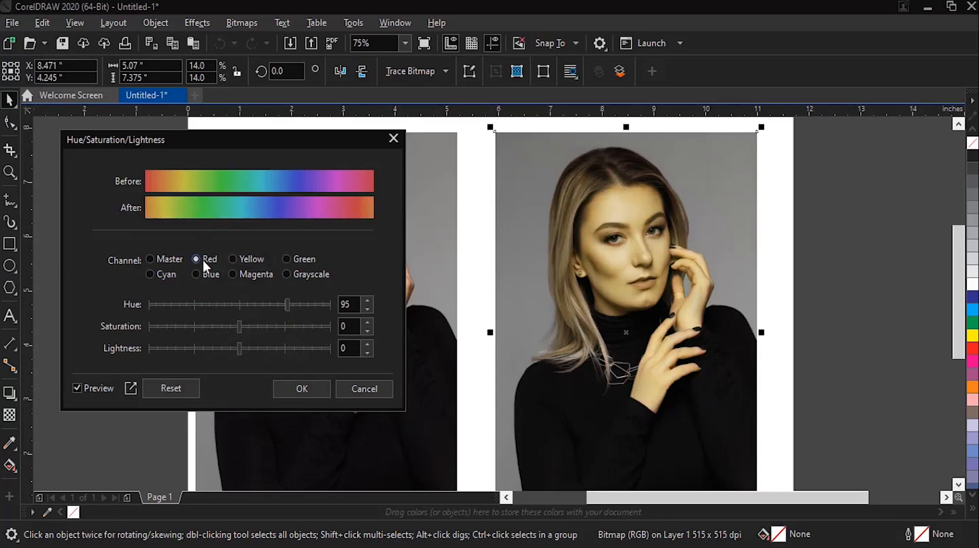
# Preview the Yellow channel with Saturation -55, Hue 106 and Lightness -81 and then 3, and reset the adjustment.
pyautogui.click(234, 259)
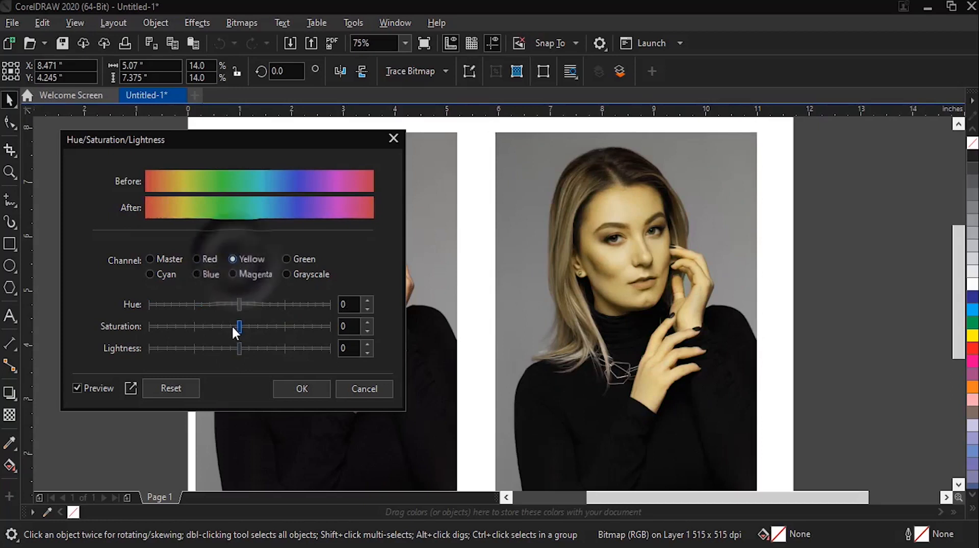
pyautogui.moveTo(239, 327); pyautogui.dragTo(189, 327)
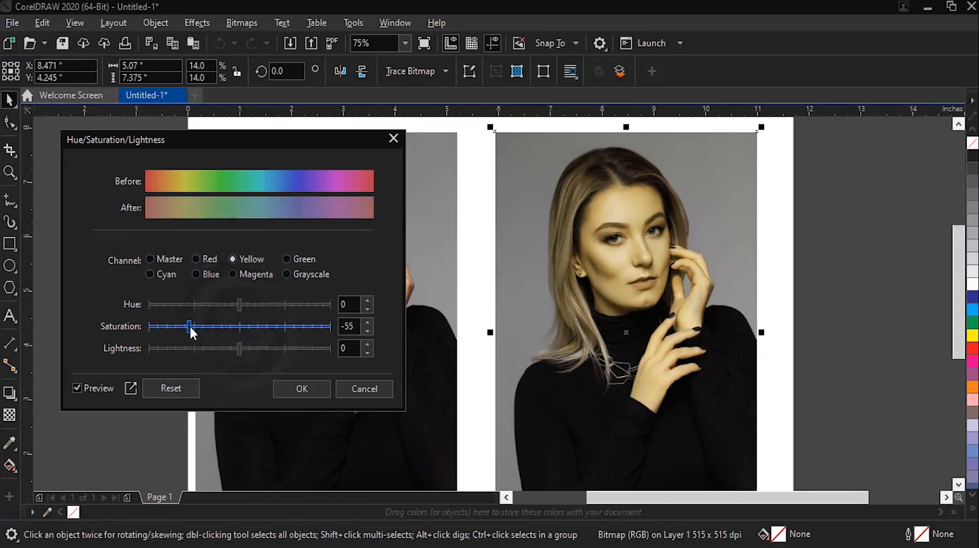
pyautogui.moveTo(239, 304); pyautogui.dragTo(292, 305)
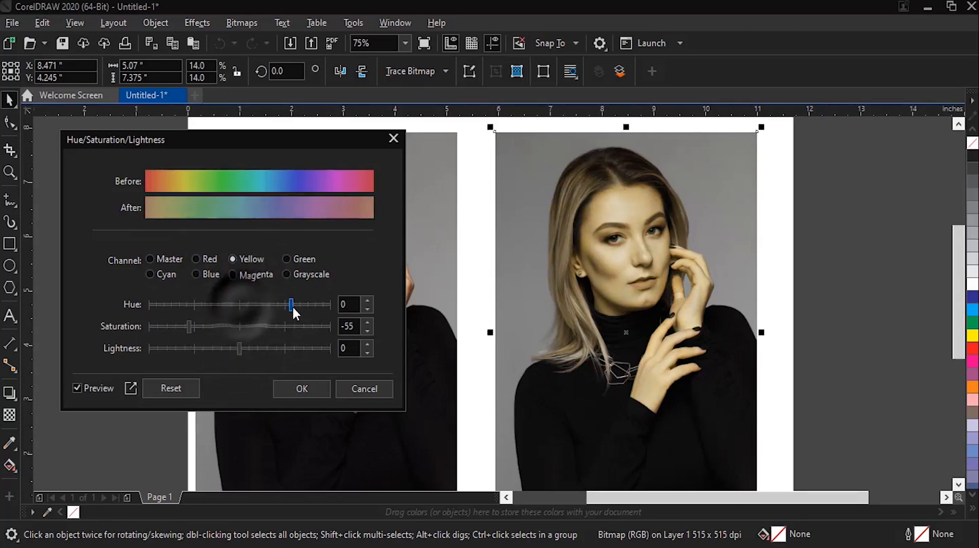
pyautogui.moveTo(238, 349); pyautogui.dragTo(166, 347)
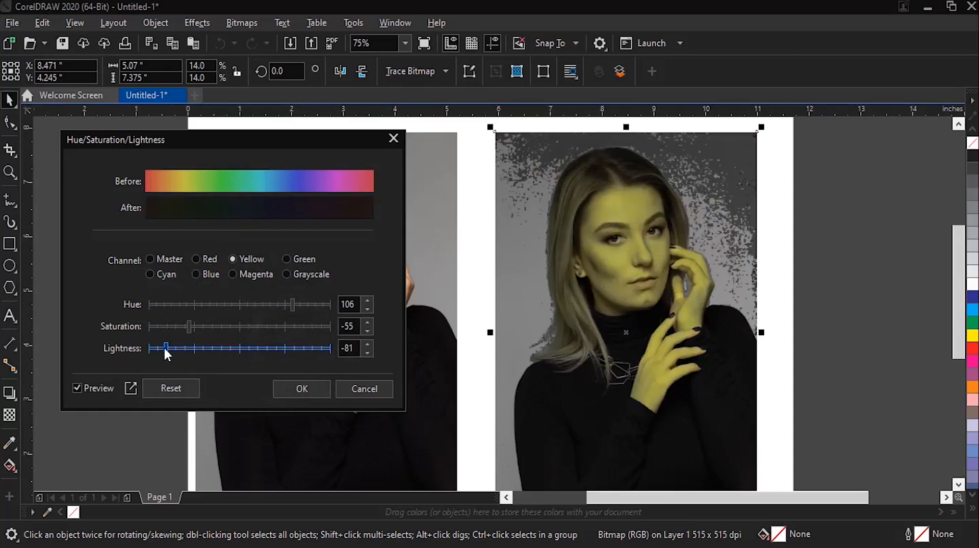
pyautogui.moveTo(167, 348); pyautogui.dragTo(242, 347)
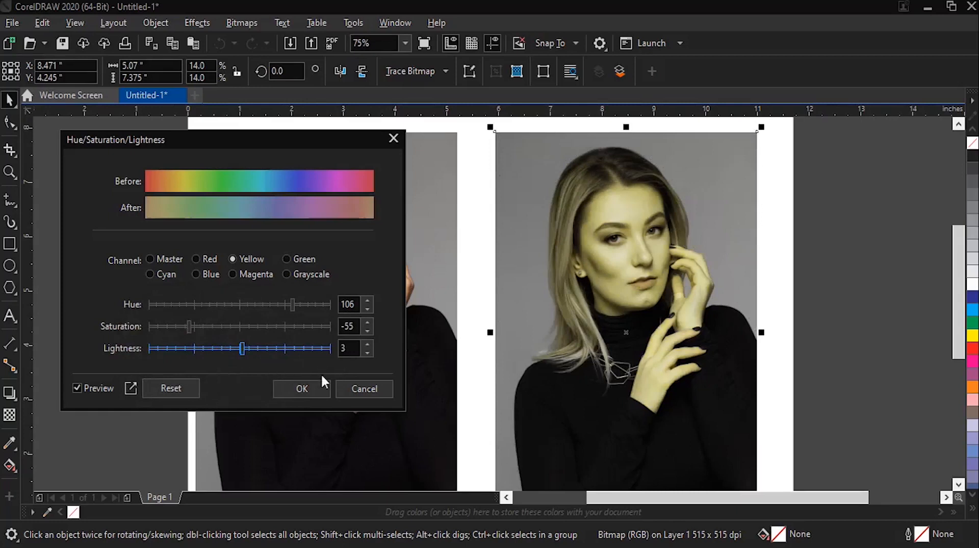
pyautogui.click(167, 387)
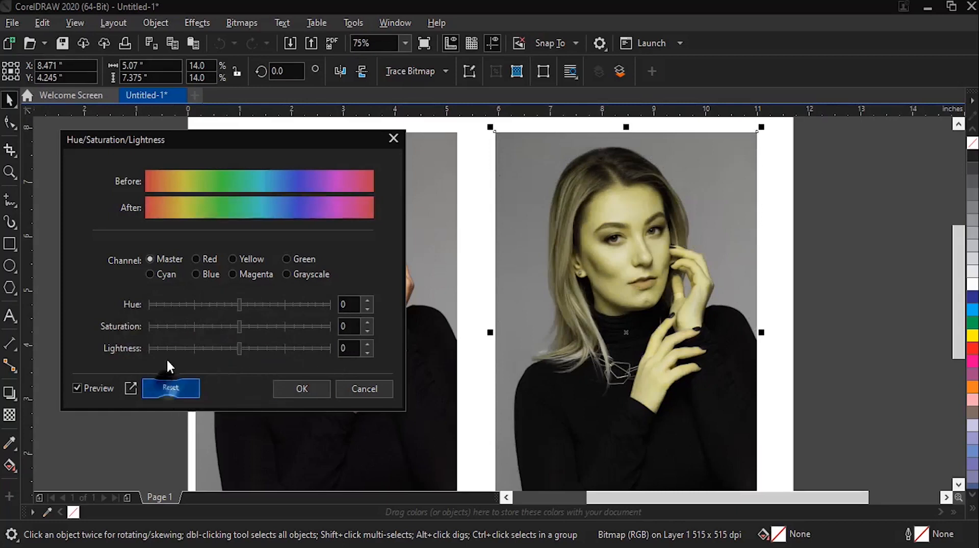
# Preview the Blue channel with Hue 92, Saturation -60 and Lightness 54, and reset the adjustment.
pyautogui.click(195, 274)
pyautogui.moveTo(239, 303); pyautogui.dragTo(286, 306)
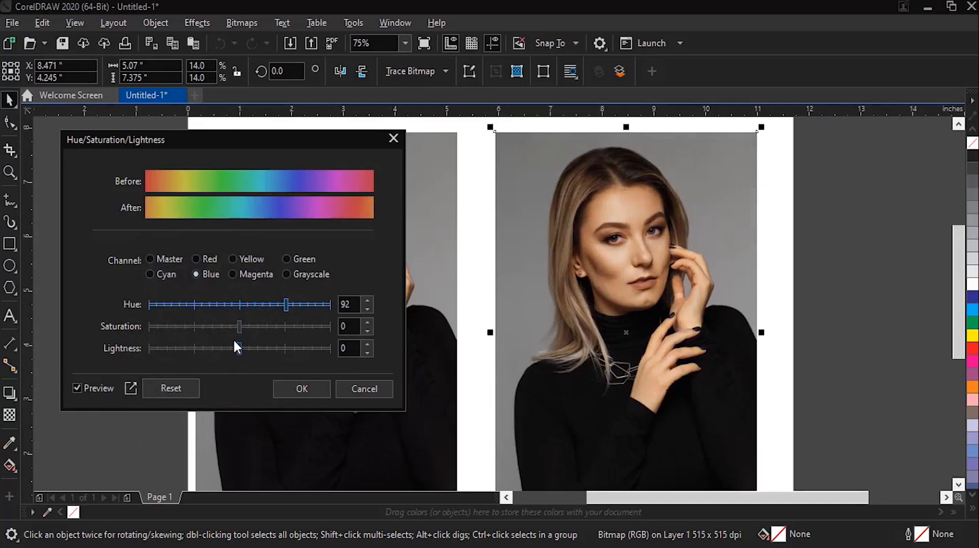
pyautogui.moveTo(239, 329); pyautogui.dragTo(185, 328)
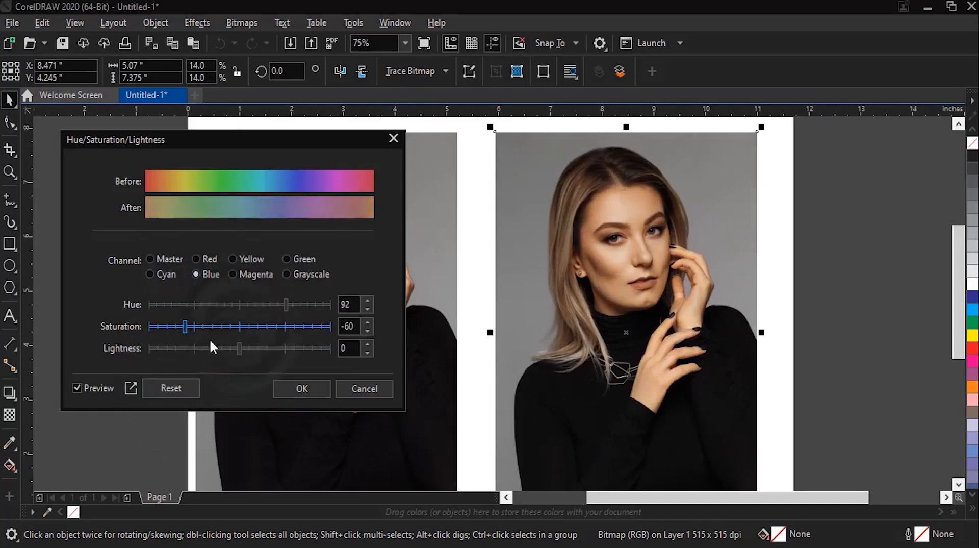
pyautogui.moveTo(239, 349); pyautogui.dragTo(291, 344)
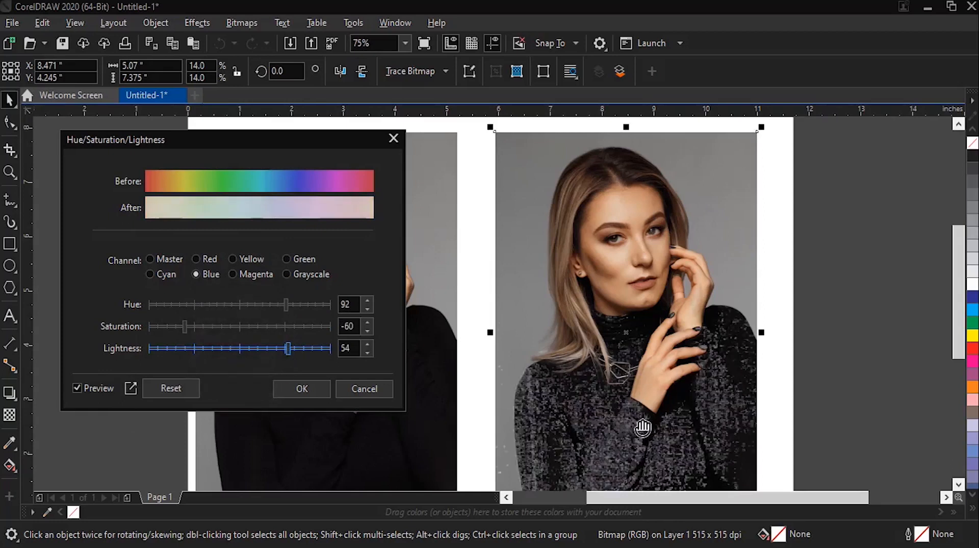
pyautogui.click(188, 387)
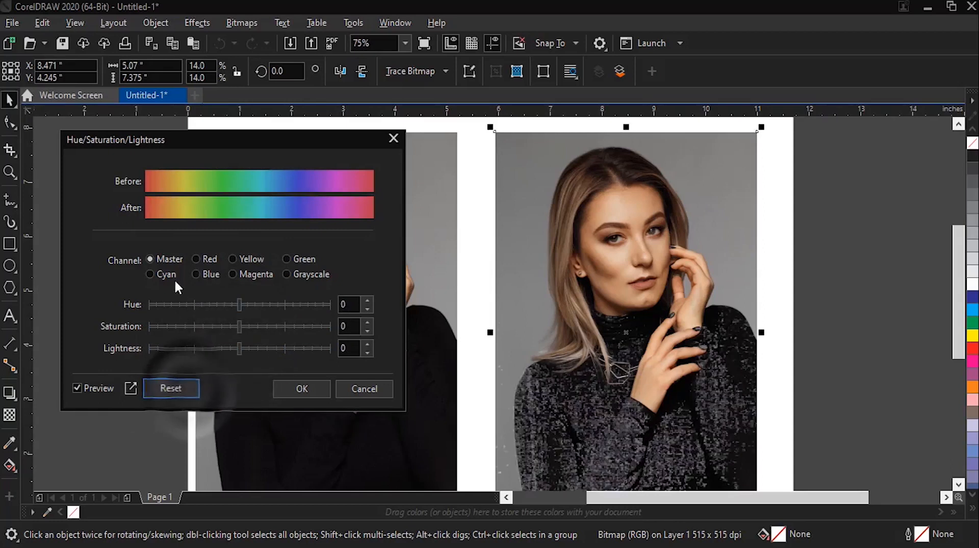
# Preview the Magenta channel with Hue 79 and Lightness 59 and then -39, and reset and discard the Hue/Saturation/Lightness adjustment.
pyautogui.click(233, 274)
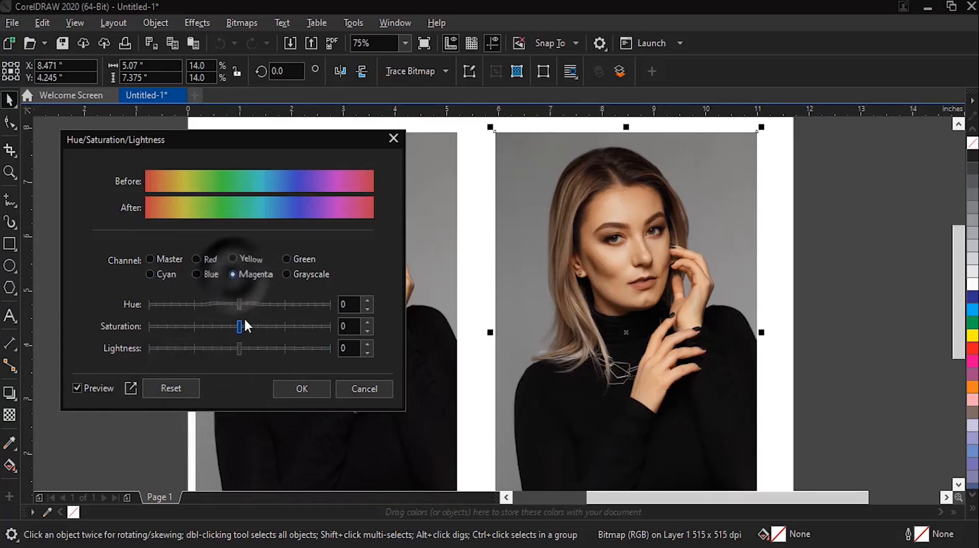
pyautogui.moveTo(239, 304); pyautogui.dragTo(280, 305)
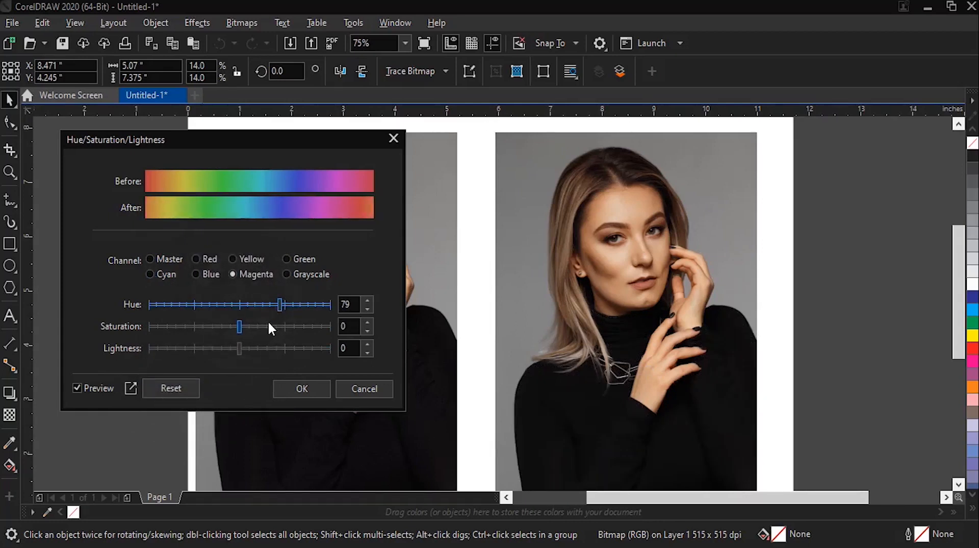
pyautogui.moveTo(239, 347); pyautogui.dragTo(293, 348)
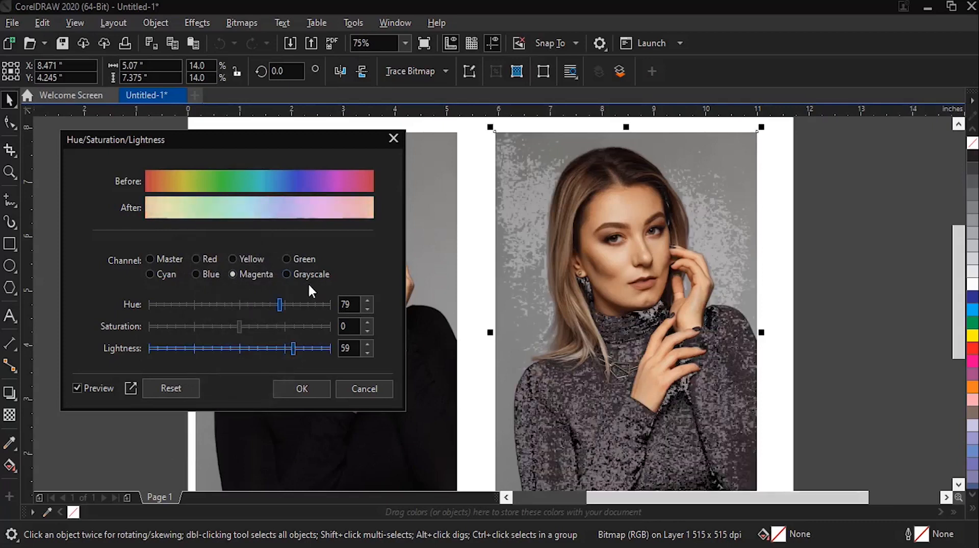
pyautogui.moveTo(292, 349); pyautogui.dragTo(205, 346)
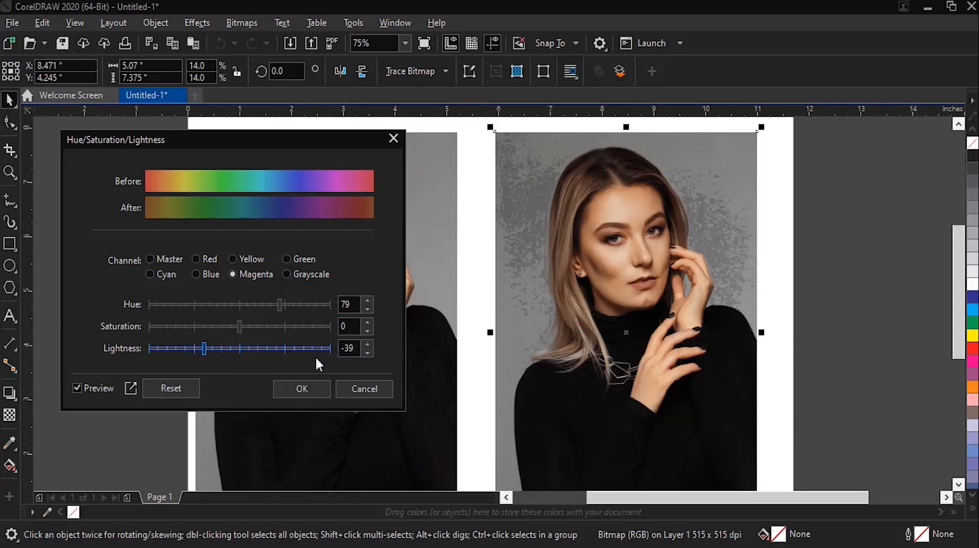
pyautogui.click(175, 385)
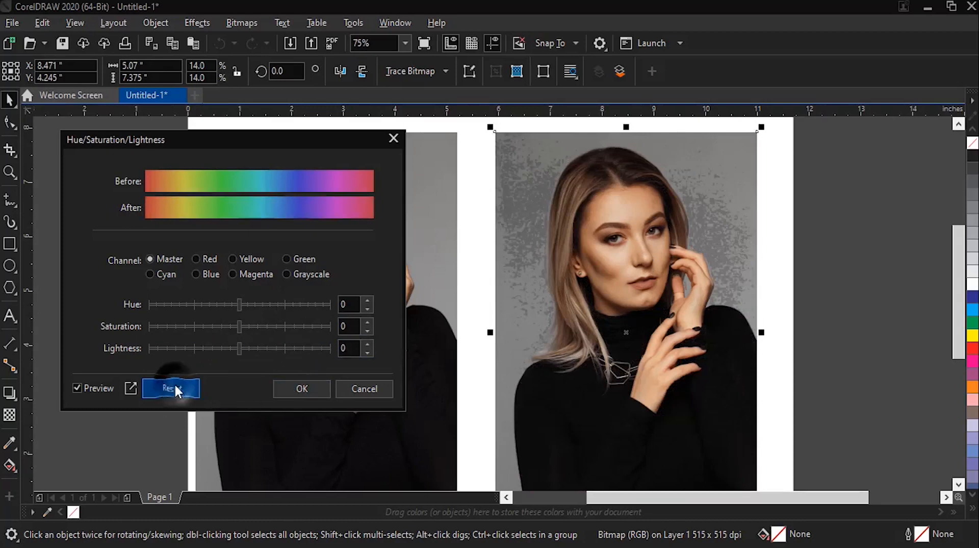
pyautogui.click(365, 389)
# Preview a Selective Color adjustment of the portrait's Reds with Magenta 51 and Yellow -63, trying Black at -51 before returning it to 0.
pyautogui.click(197, 23)
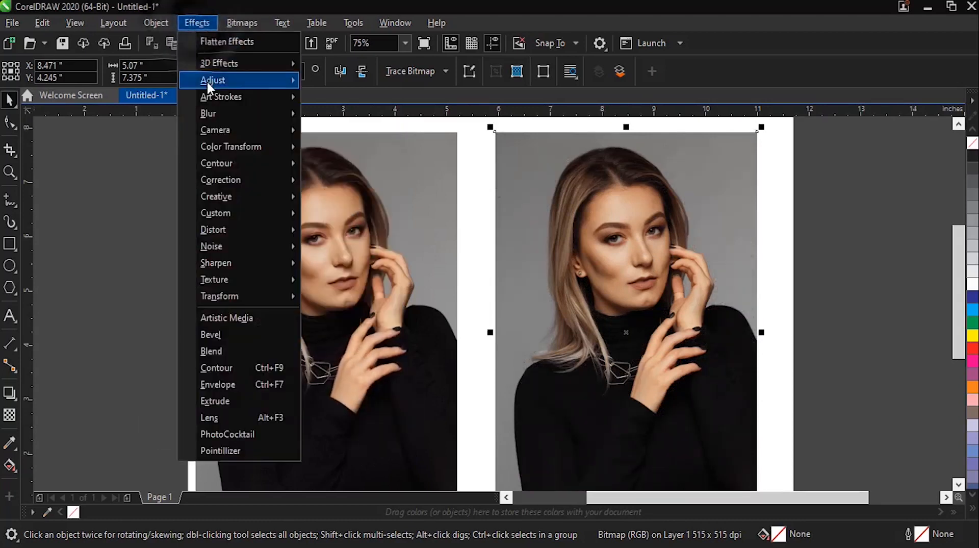
pyautogui.moveTo(206, 81)
pyautogui.click(363, 271)
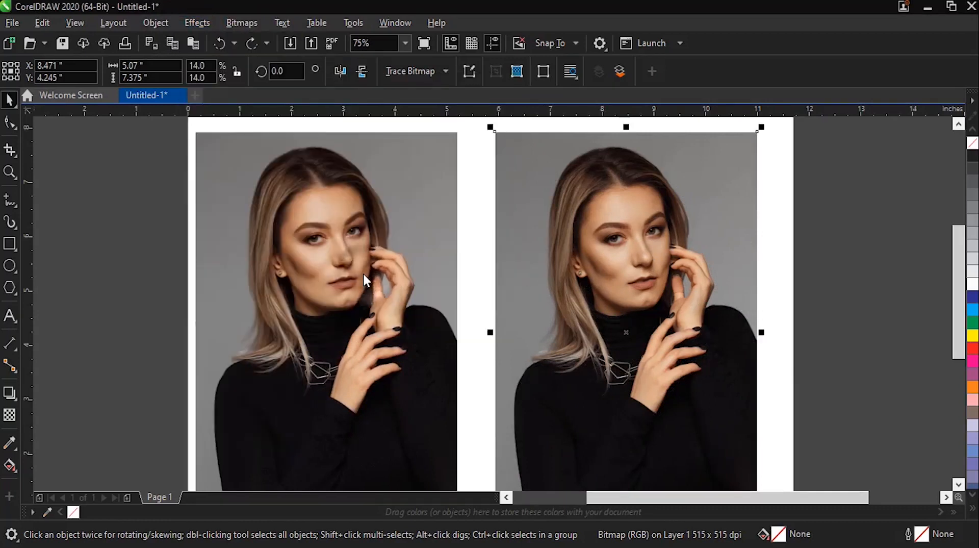
pyautogui.moveTo(512, 23); pyautogui.dragTo(255, 34)
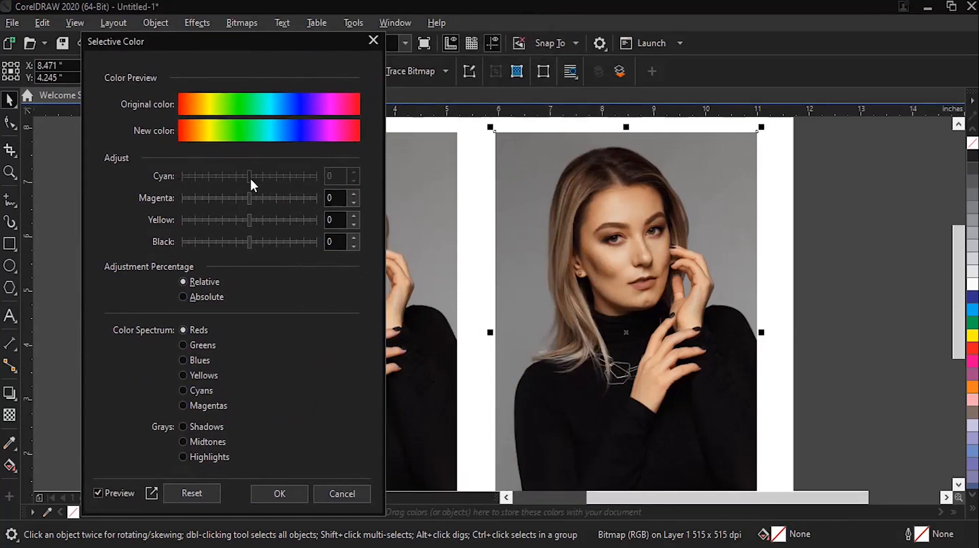
pyautogui.moveTo(250, 177); pyautogui.dragTo(206, 224)
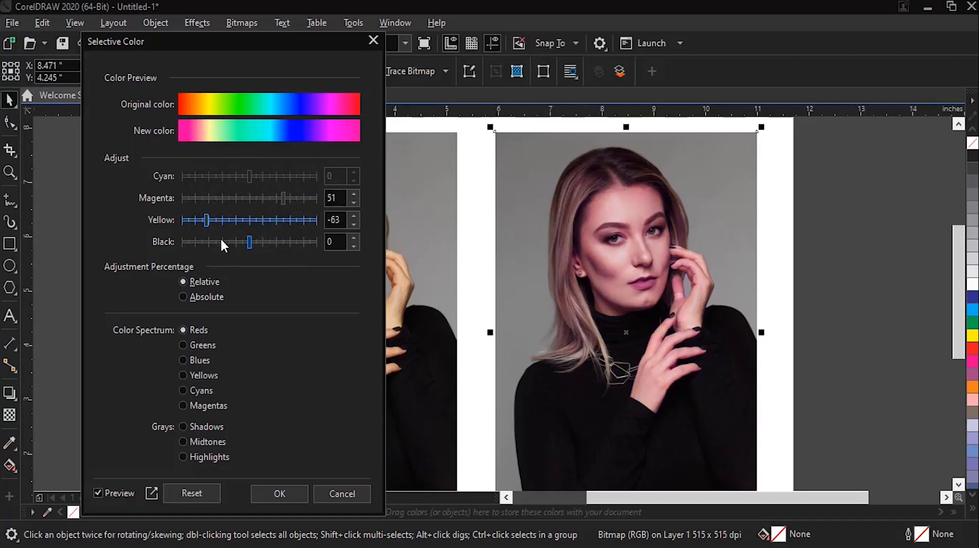
pyautogui.moveTo(252, 243); pyautogui.dragTo(217, 251)
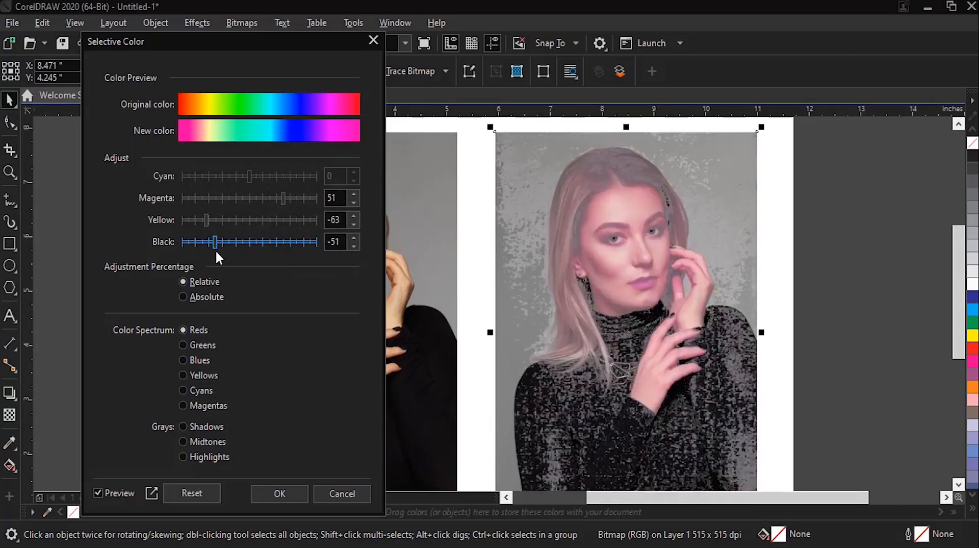
pyautogui.moveTo(215, 241); pyautogui.dragTo(249, 245)
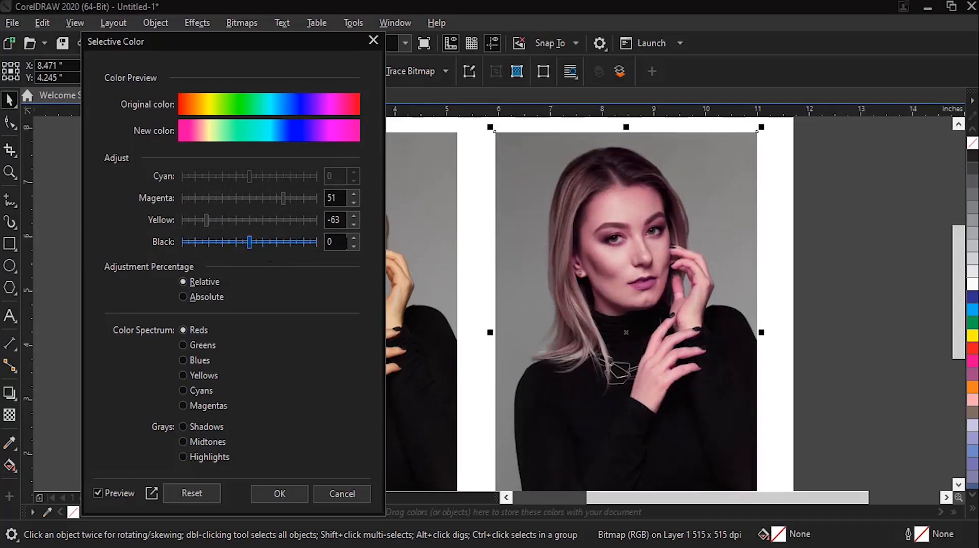
# Switch the adjustment percentage to Absolute and preview the Cyans spectrum with Magenta -60, Yellow 50 and Black -77.
pyautogui.click(182, 297)
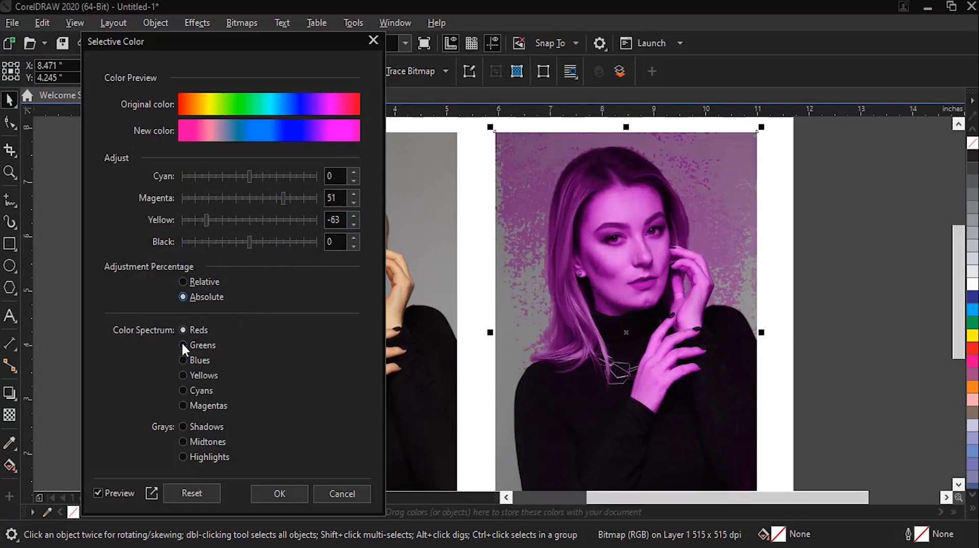
pyautogui.click(182, 375)
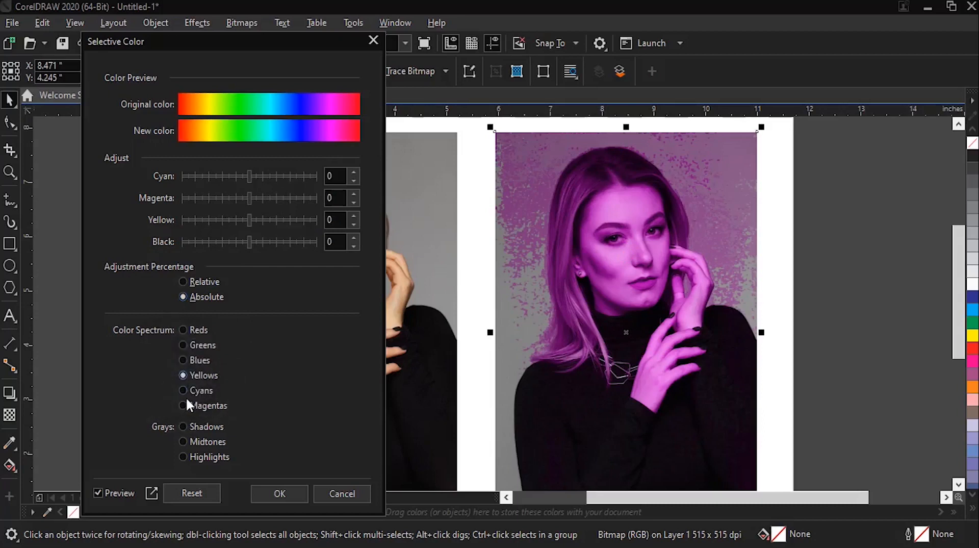
pyautogui.click(182, 404)
pyautogui.click(181, 389)
pyautogui.moveTo(248, 198); pyautogui.dragTo(283, 222)
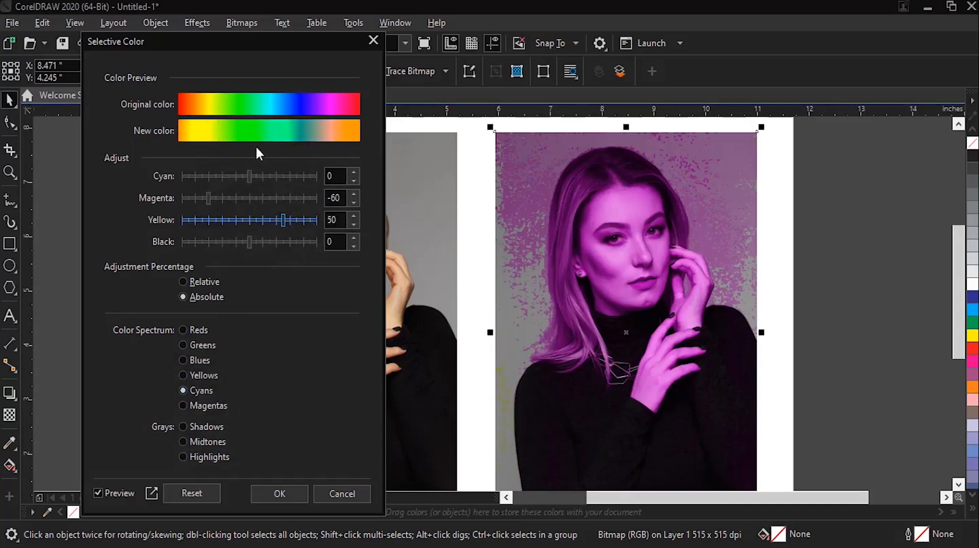
pyautogui.moveTo(249, 240); pyautogui.dragTo(197, 248)
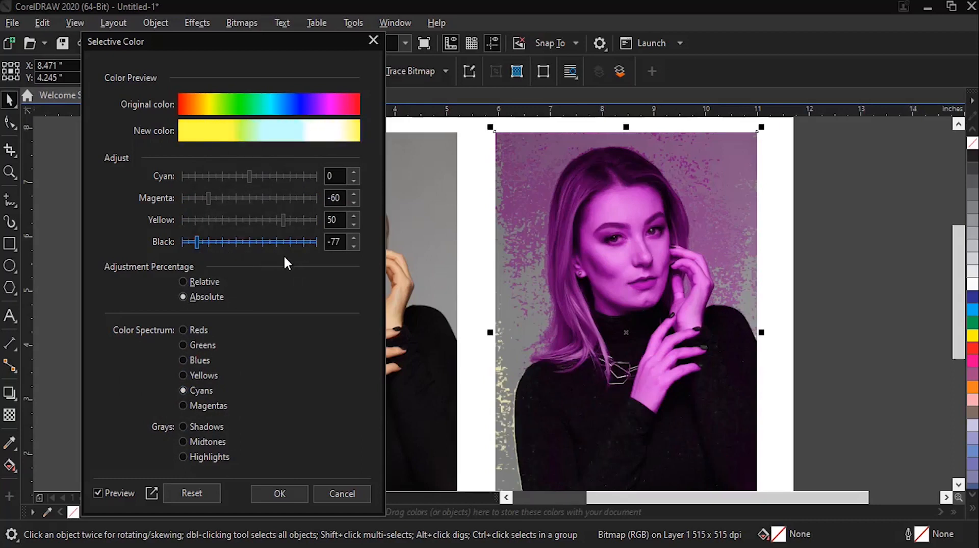
# Preview the Midtones grays with Black -34, Yellow 63 and Magenta 55 and then -54, and reset the Selective Color adjustment.
pyautogui.click(185, 426)
pyautogui.click(182, 441)
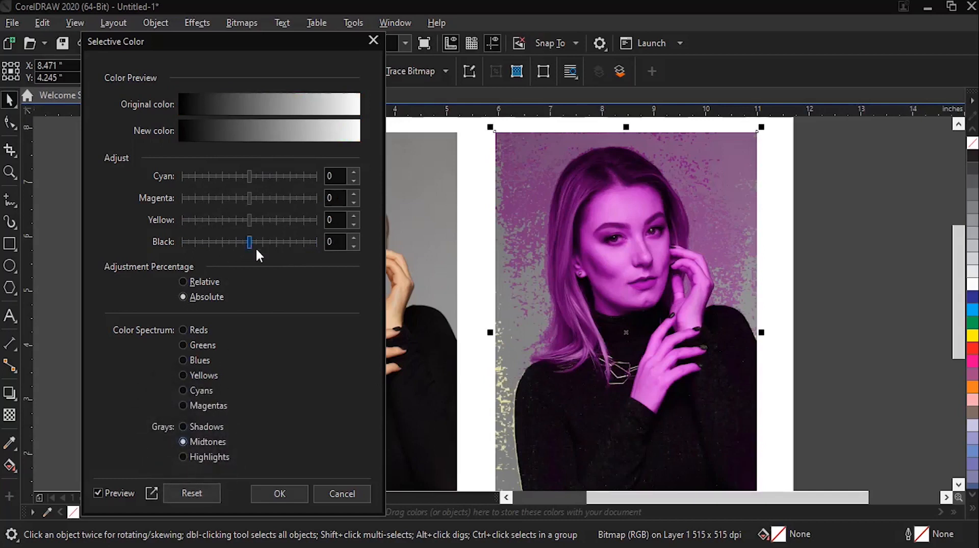
pyautogui.moveTo(255, 240); pyautogui.dragTo(292, 220)
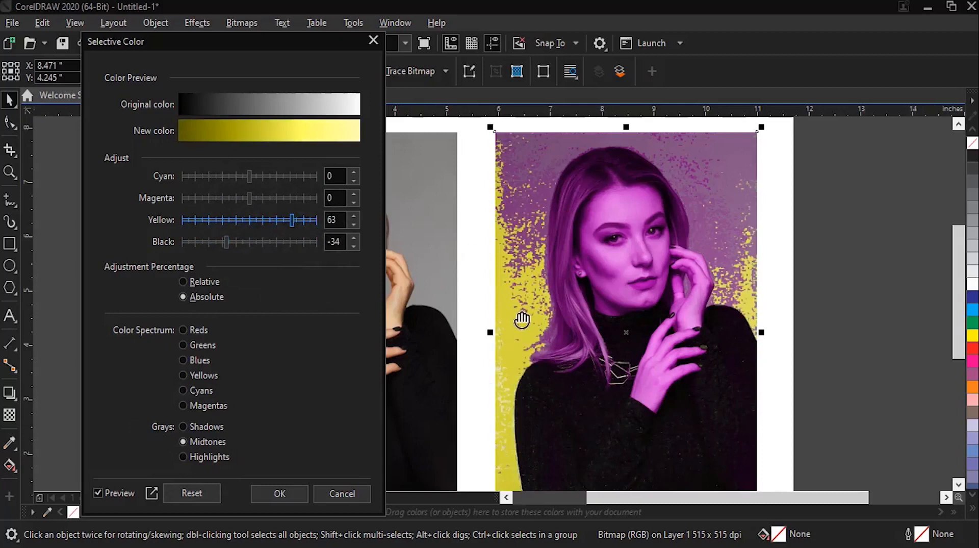
pyautogui.click(247, 195)
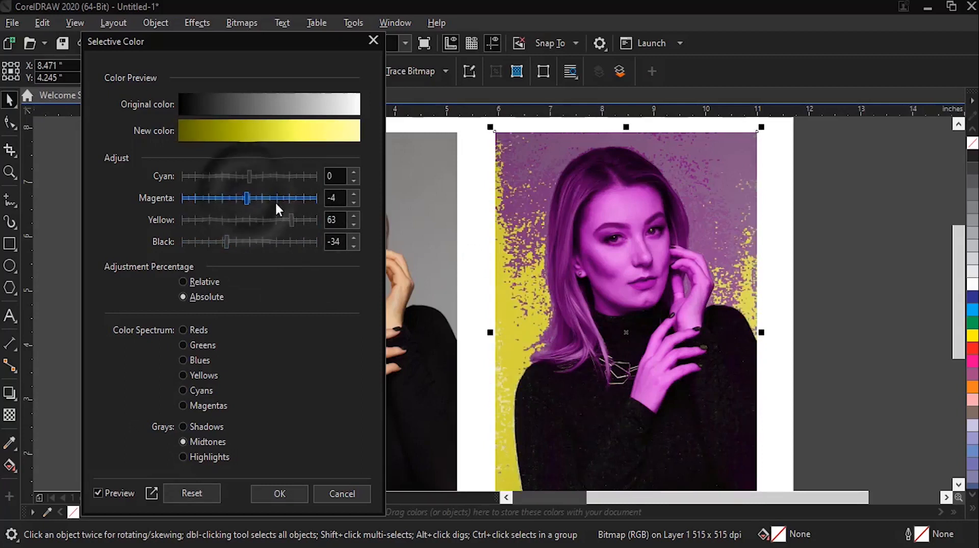
pyautogui.moveTo(247, 197); pyautogui.dragTo(288, 203)
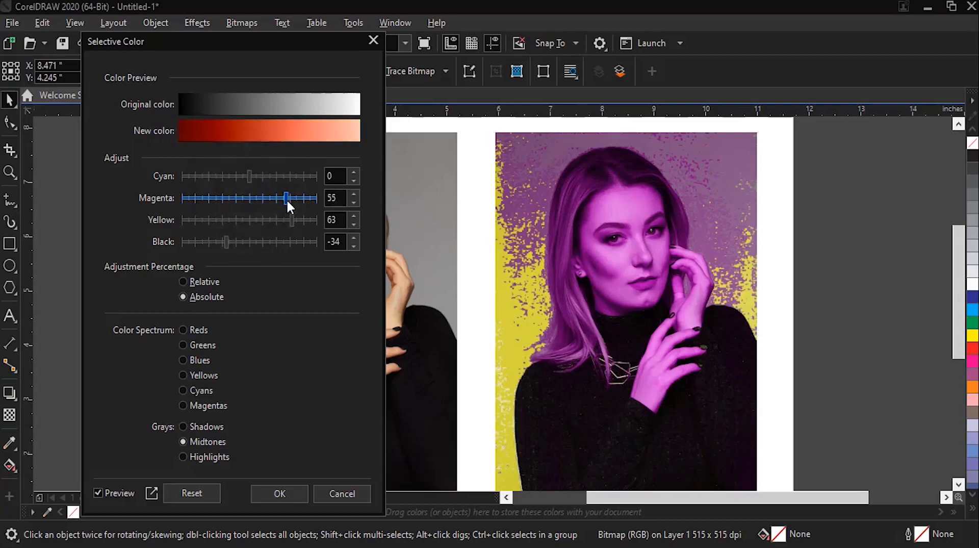
pyautogui.click(332, 194)
pyautogui.moveTo(285, 196); pyautogui.dragTo(214, 203)
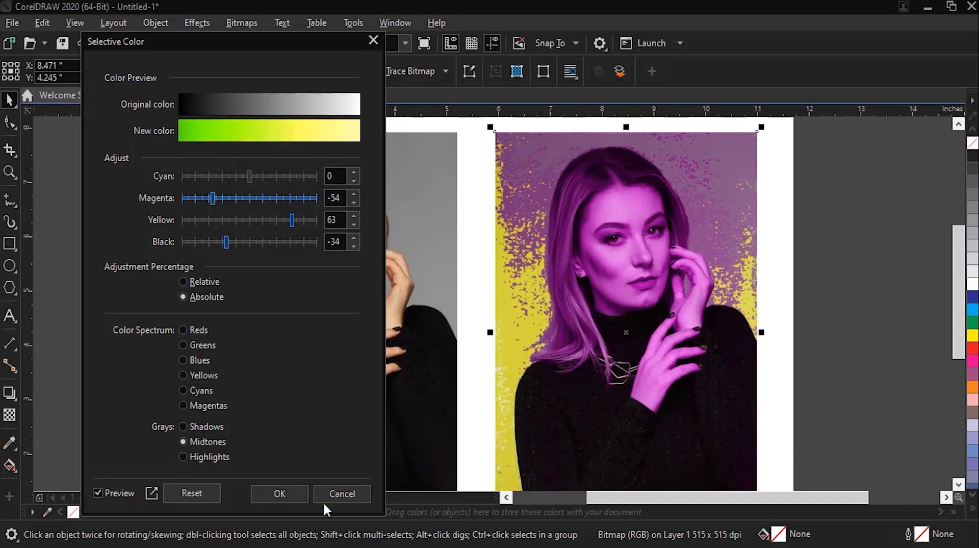
pyautogui.click(207, 490)
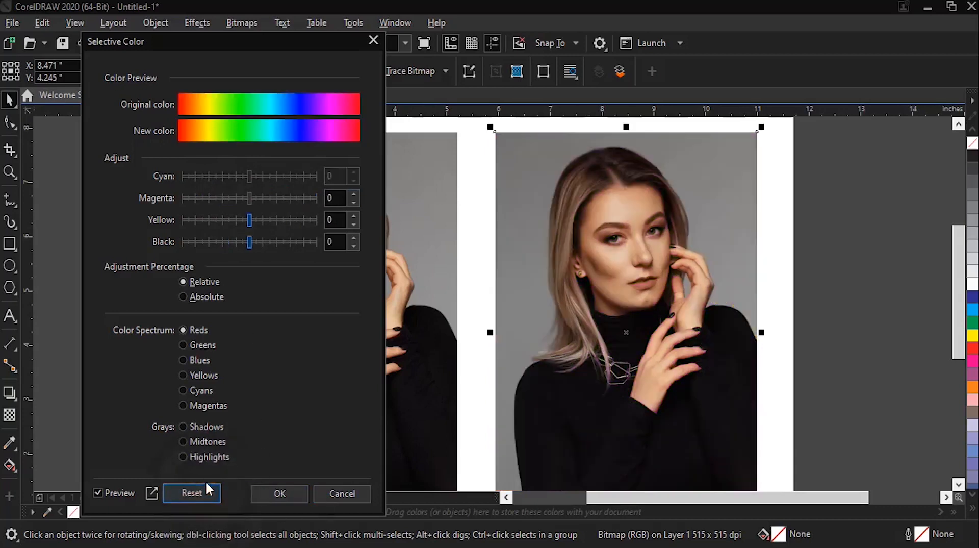
# Discard the Selective Color adjustment and start Replace Colors, sampling the portrait's gray background as input and setting the Range to 69.
pyautogui.click(341, 496)
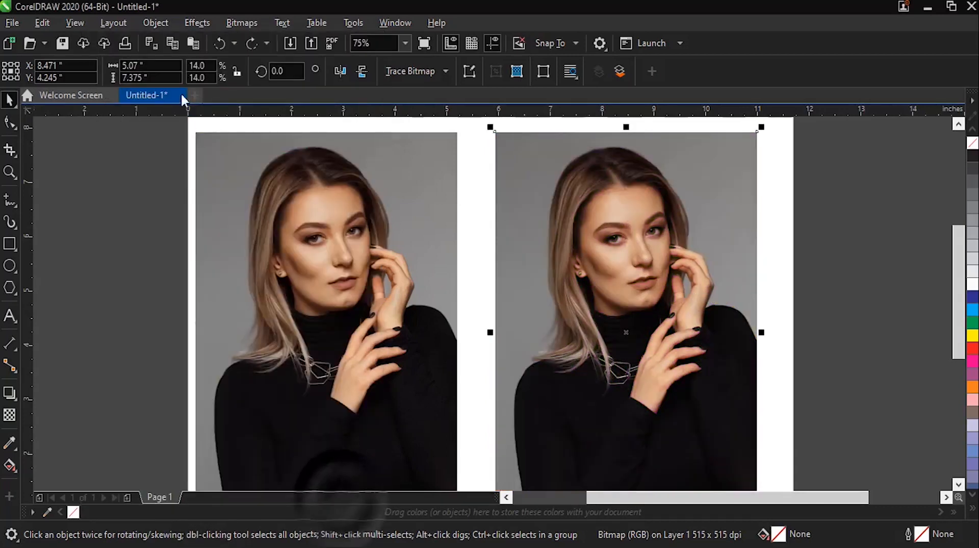
pyautogui.click(194, 23)
pyautogui.moveTo(210, 77)
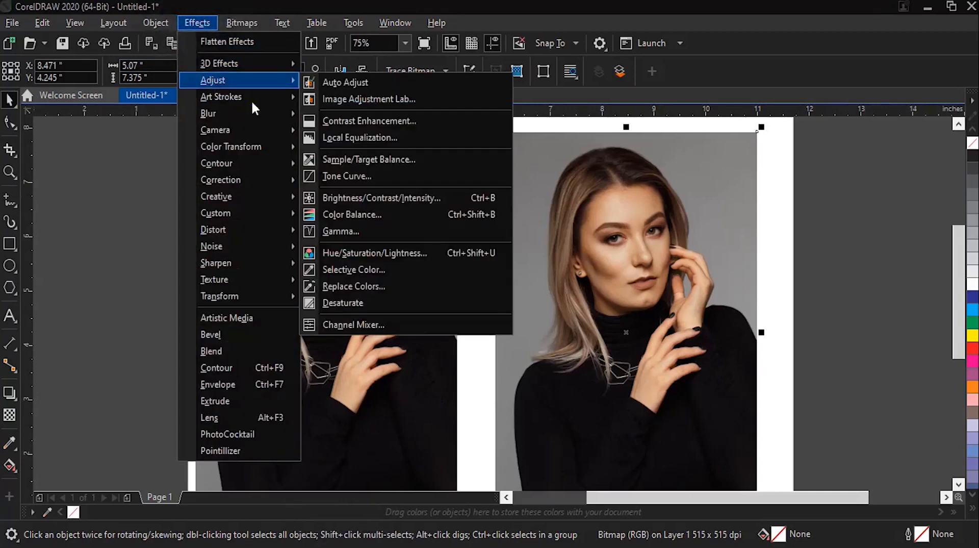
pyautogui.click(384, 285)
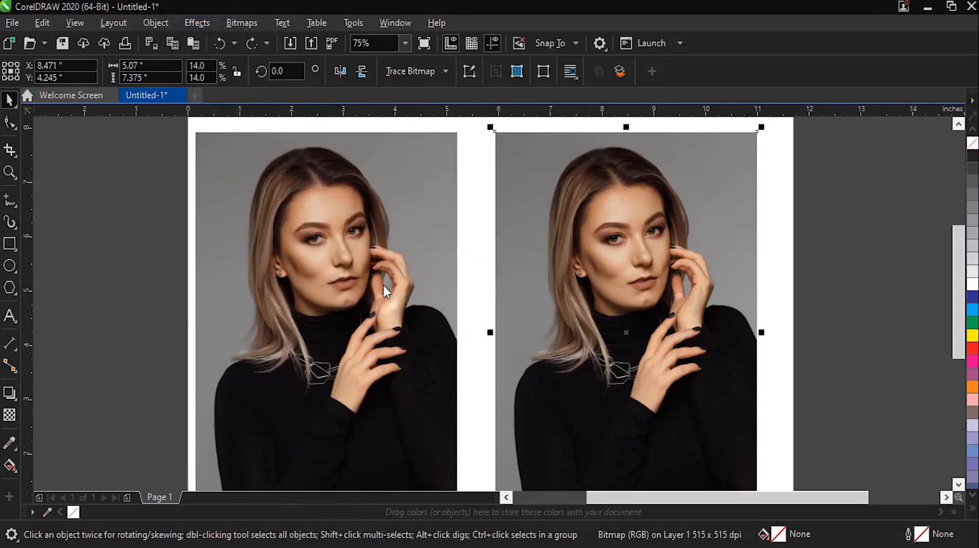
pyautogui.moveTo(527, 39); pyautogui.dragTo(287, 20)
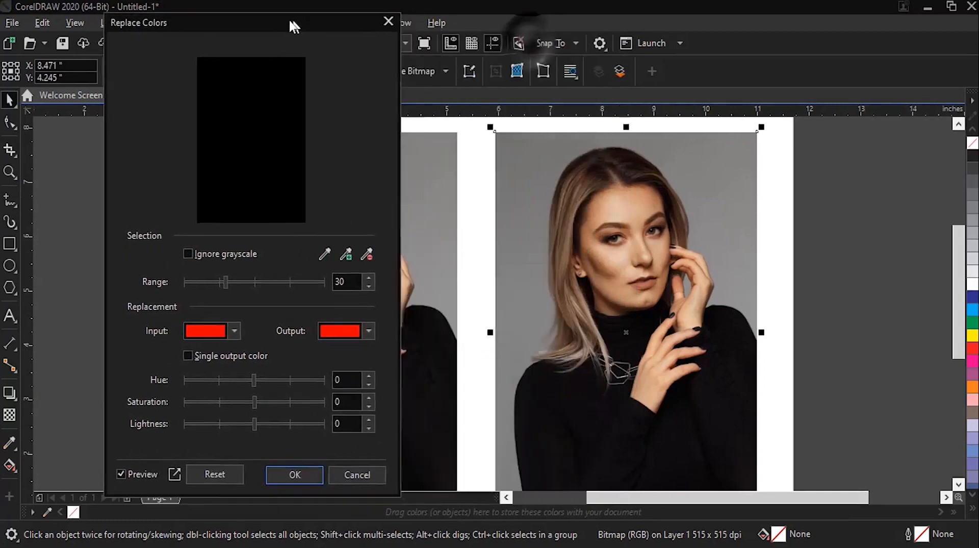
pyautogui.click(324, 253)
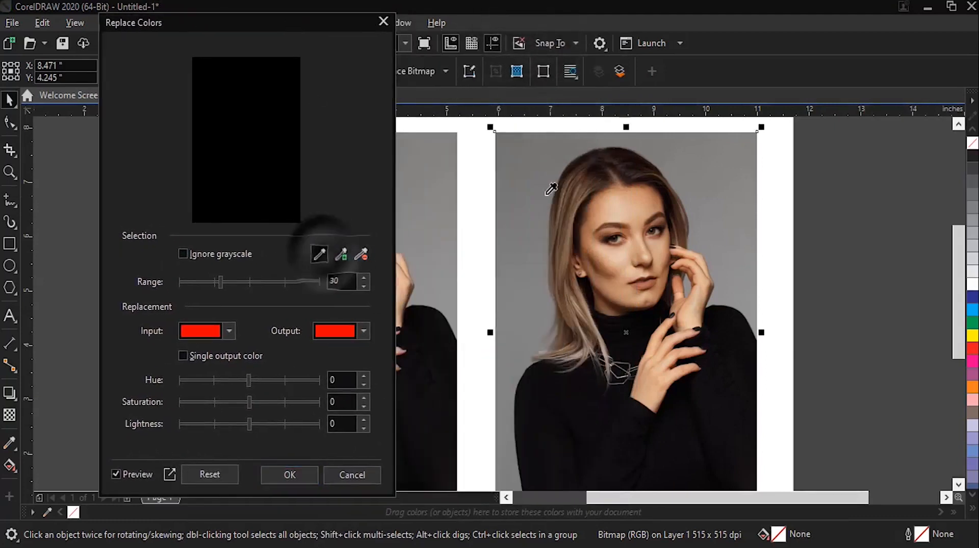
pyautogui.click(533, 192)
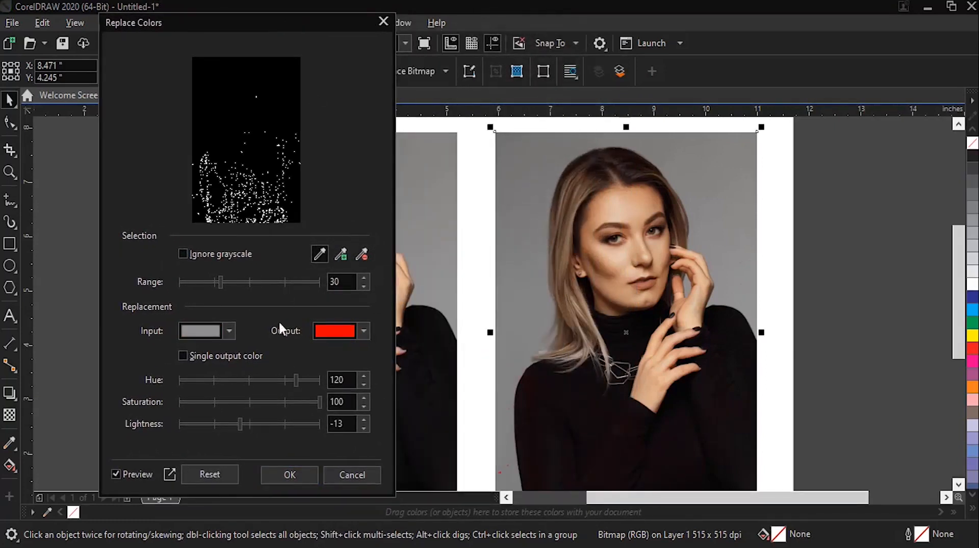
pyautogui.moveTo(222, 283); pyautogui.dragTo(276, 282)
# Preview a blue output color for the sampled gray, raise the Range to 93, and reset the Replace Colors settings.
pyautogui.click(341, 332)
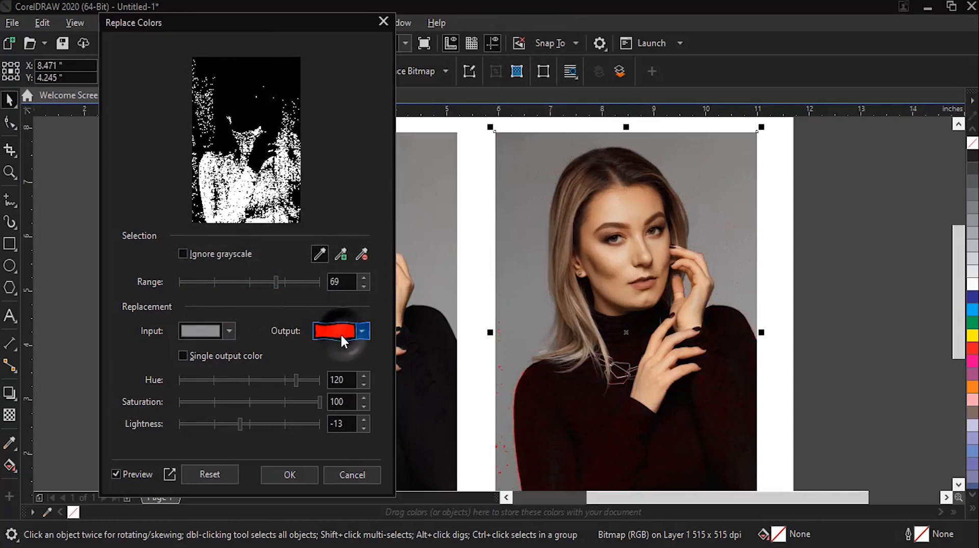
pyautogui.click(388, 260)
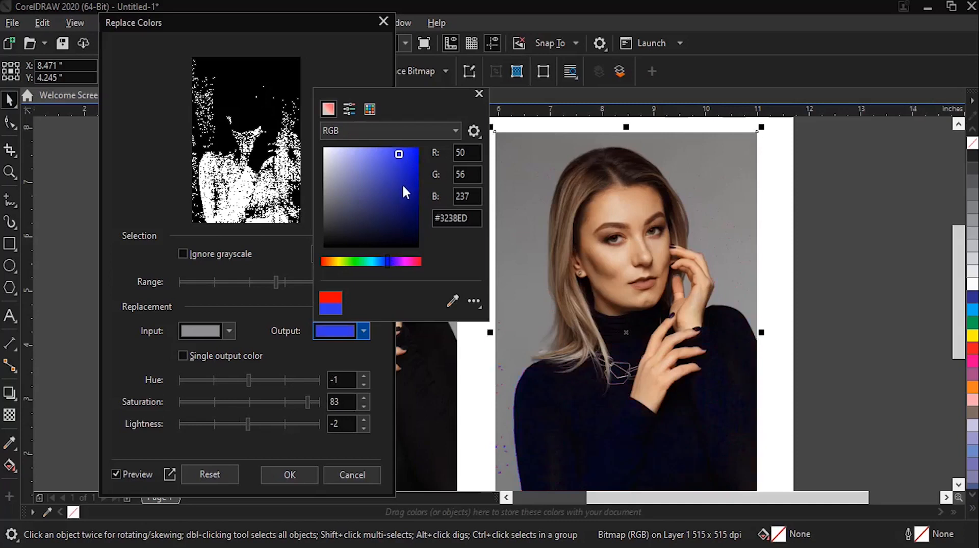
pyautogui.click(405, 159)
pyautogui.click(317, 355)
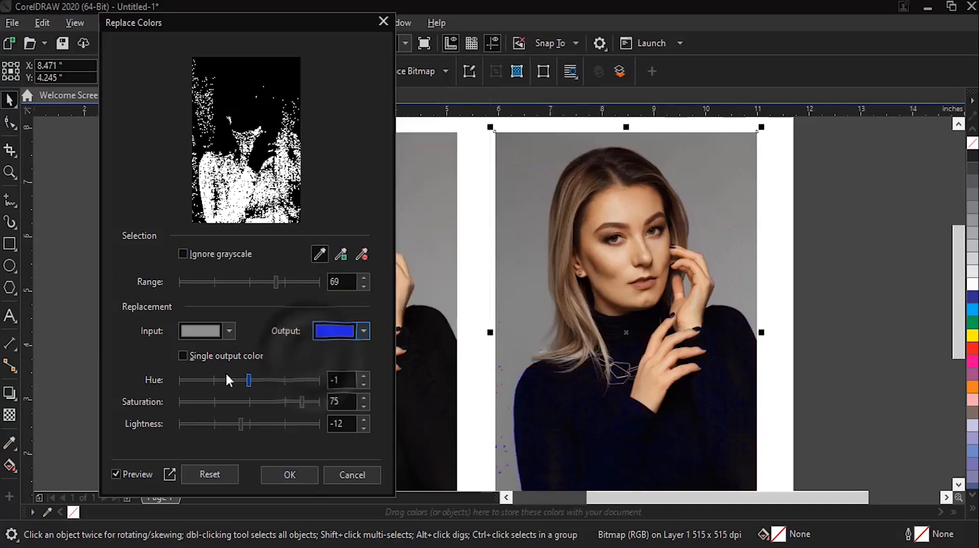
pyautogui.moveTo(277, 281); pyautogui.dragTo(310, 281)
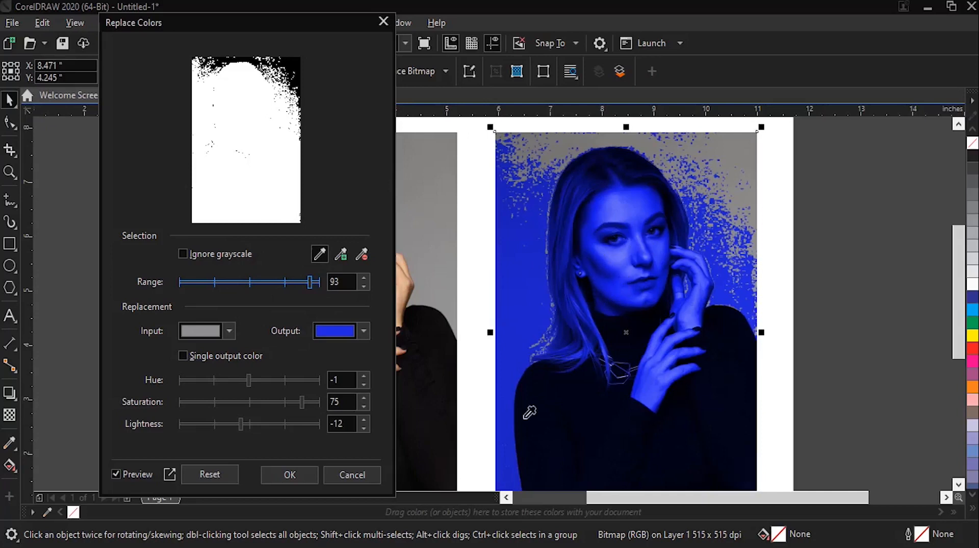
pyautogui.click(199, 473)
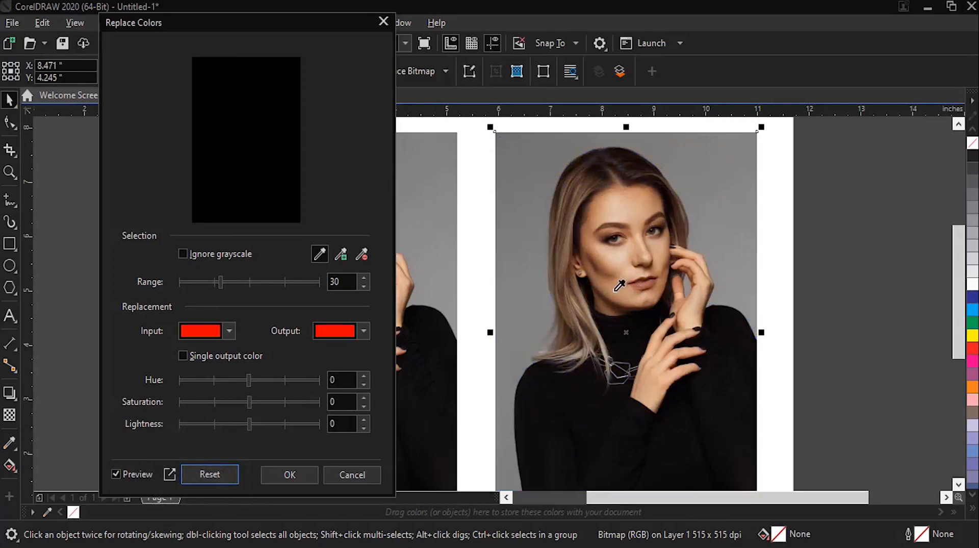
# Sample the cheek's skin tone, preview replacing it with output color #5037DB, and resample the input color from the lips.
pyautogui.click(619, 254)
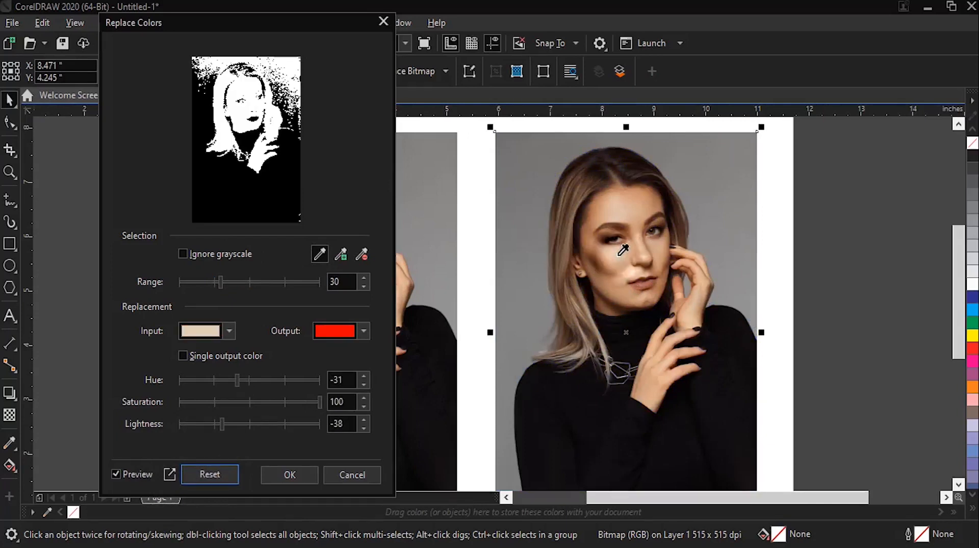
pyautogui.click(338, 329)
pyautogui.click(390, 261)
pyautogui.click(394, 160)
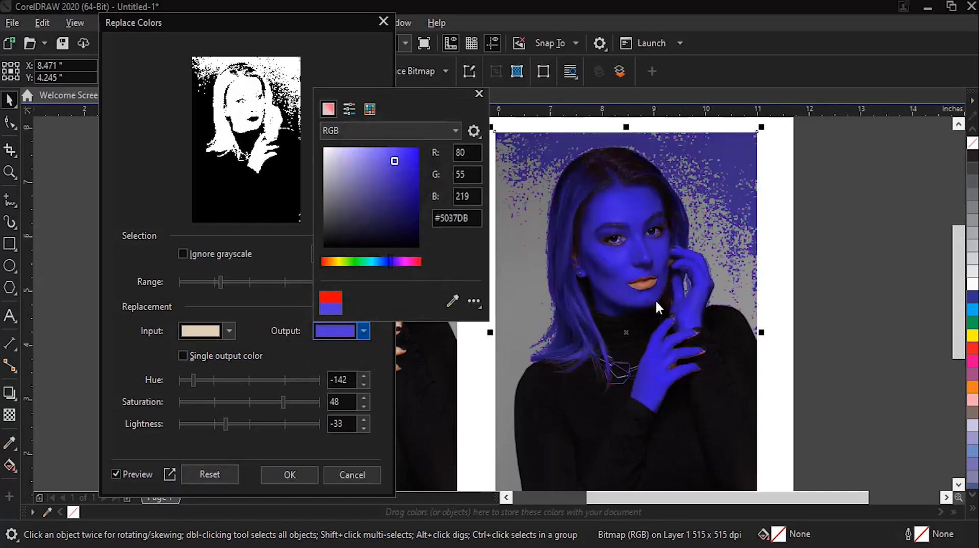
pyautogui.click(364, 332)
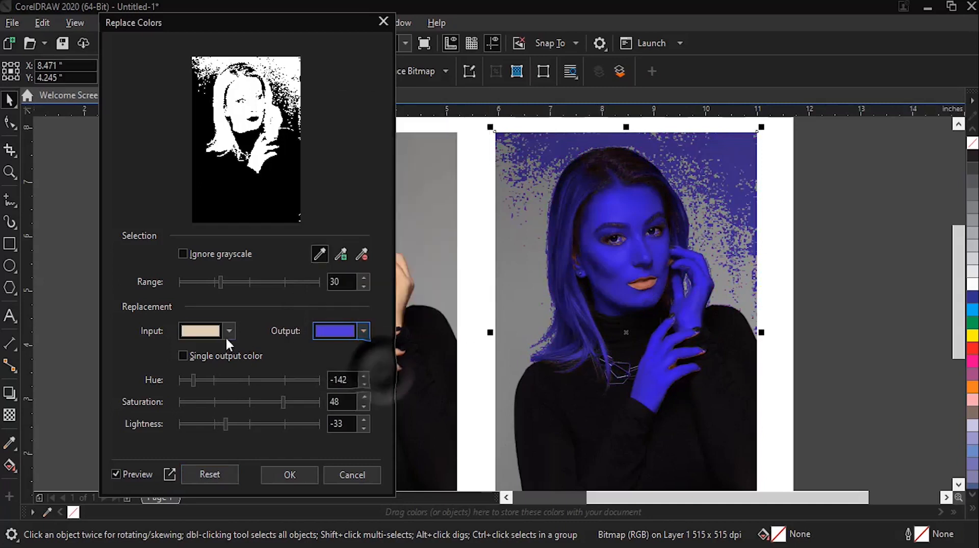
pyautogui.click(647, 287)
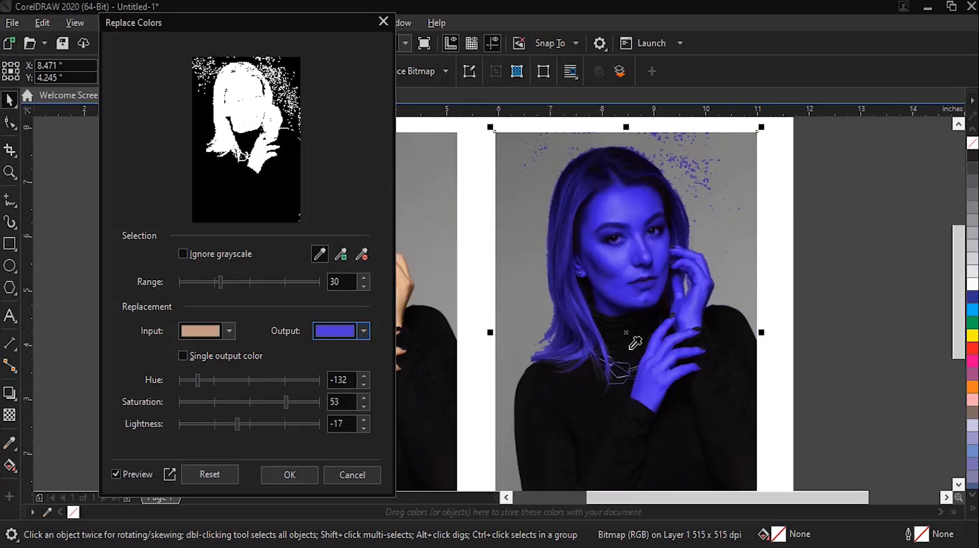
# Preview the replacement with Hue 62, Saturation -49 and then 1, and Lightness 2, and discard the Replace Colors adjustment.
pyautogui.moveTo(199, 380); pyautogui.dragTo(273, 376)
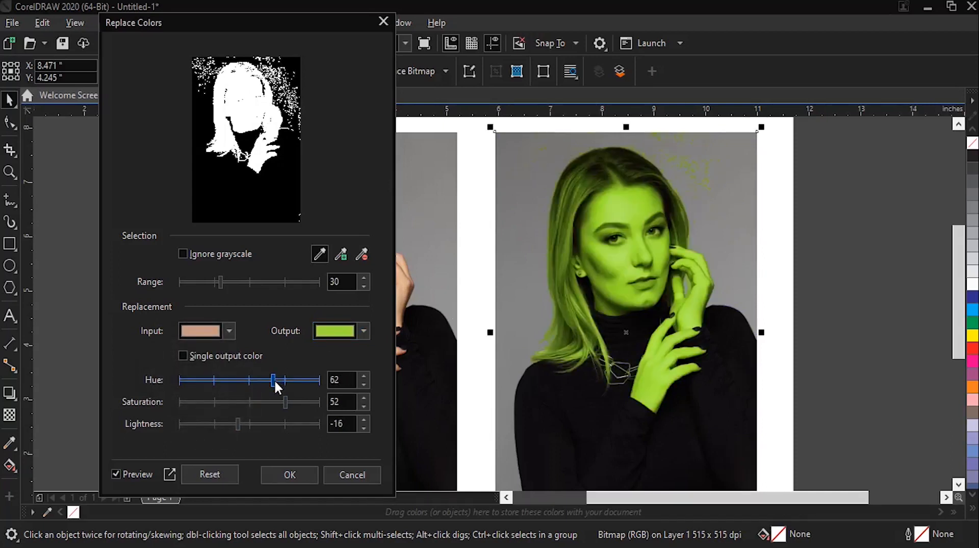
pyautogui.moveTo(286, 403); pyautogui.dragTo(215, 402)
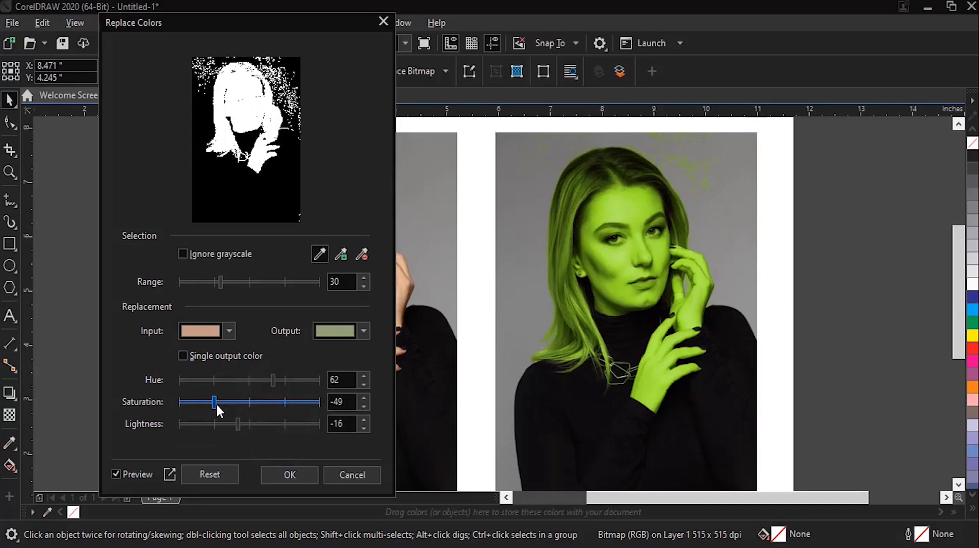
pyautogui.moveTo(215, 402); pyautogui.dragTo(250, 414)
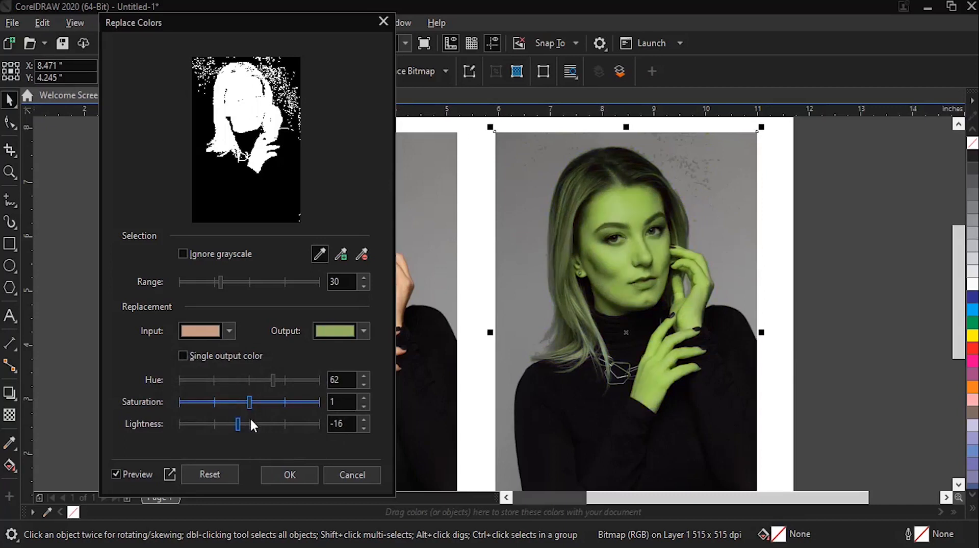
pyautogui.moveTo(237, 423)
pyautogui.mouseDown()
pyautogui.moveTo(288, 432)
pyautogui.moveTo(249, 423)
pyautogui.mouseUp()
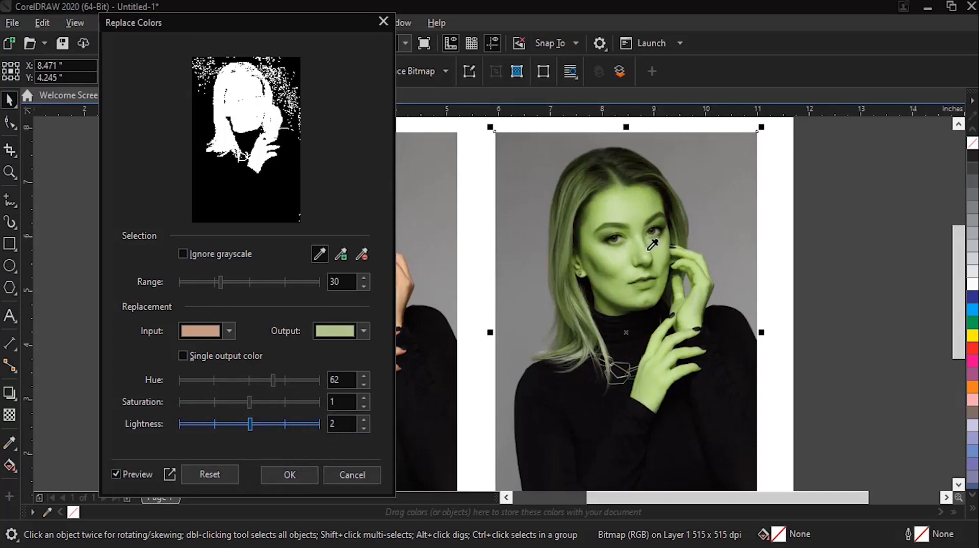
pyautogui.click(359, 474)
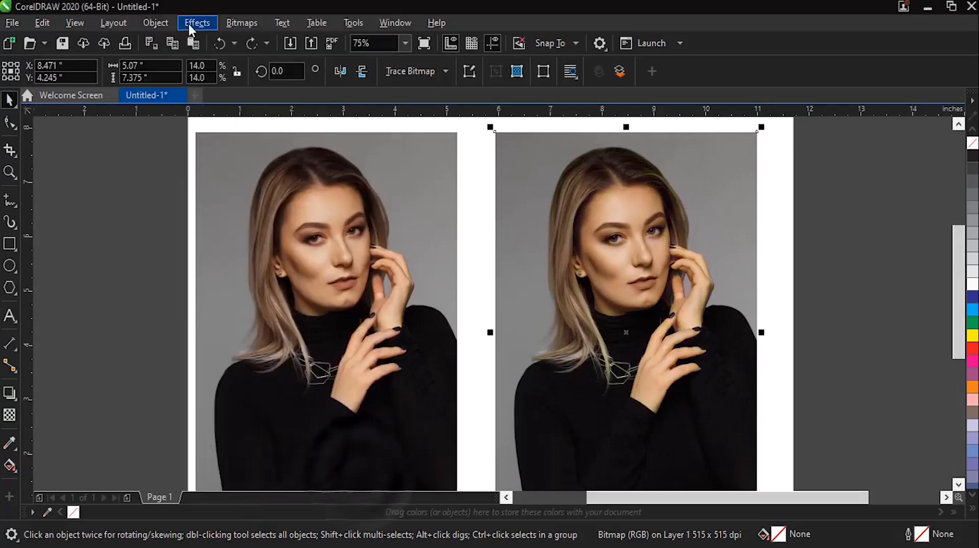
# Desaturate the selected portrait copy and undo the effect.
pyautogui.click(190, 23)
pyautogui.moveTo(212, 83)
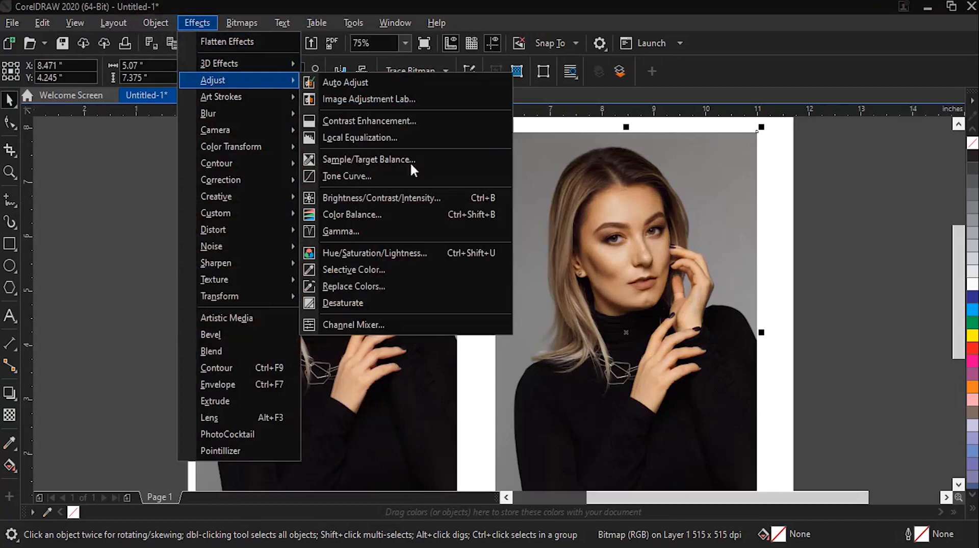
pyautogui.click(387, 302)
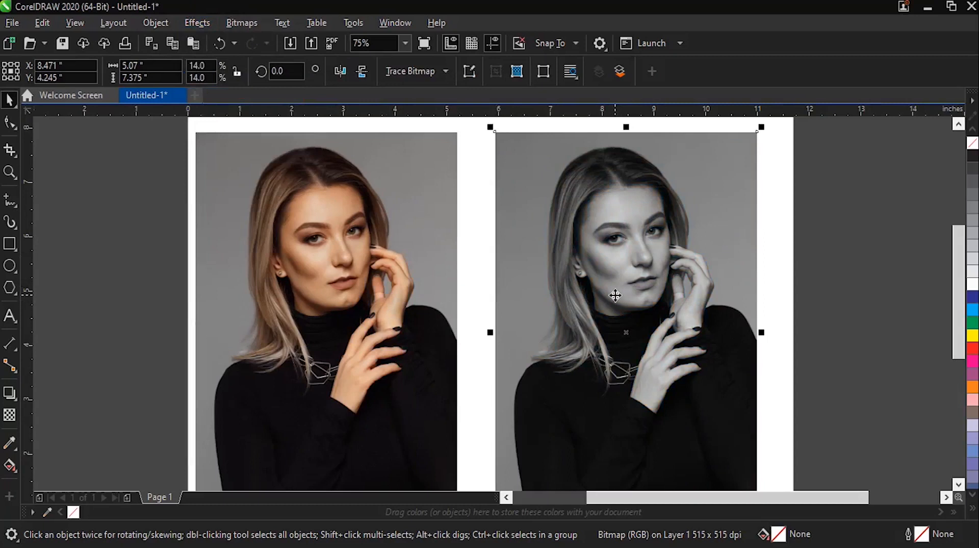
pyautogui.click(193, 18)
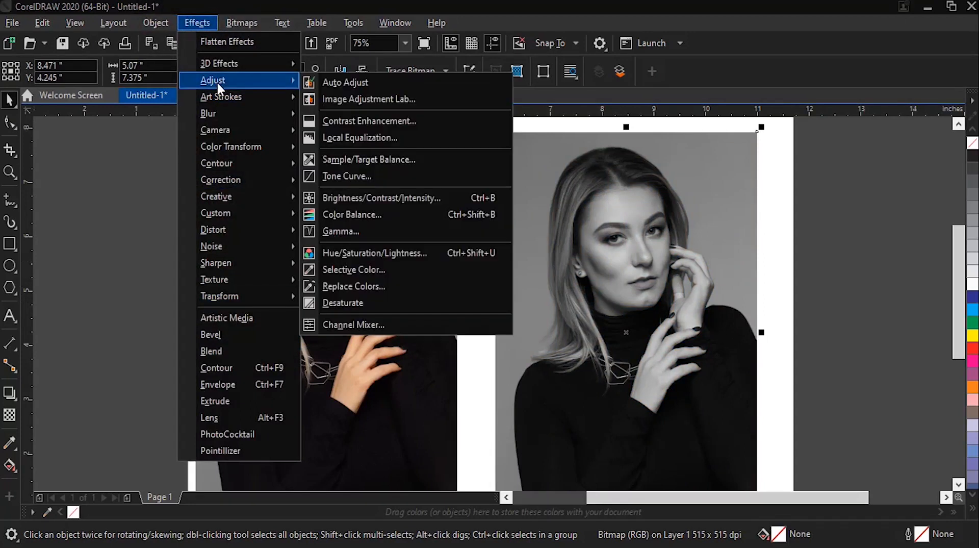
pyautogui.click(127, 317)
pyautogui.hotkey('ctrl', 'z')
# Start a Channel Mixer adjustment on the selected portrait, move its dialog clear of the photo, and set the color model to CMYK.
pyautogui.click(204, 23)
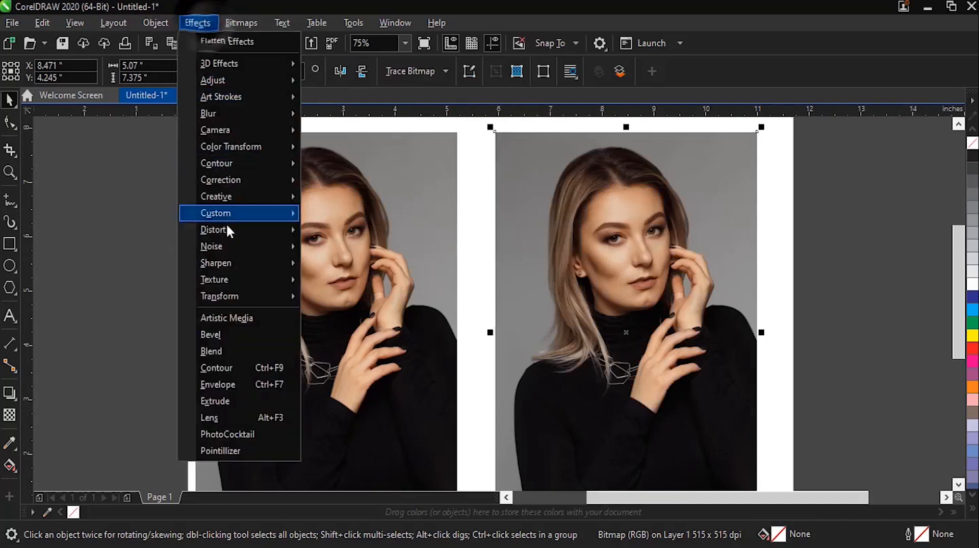
pyautogui.moveTo(221, 78)
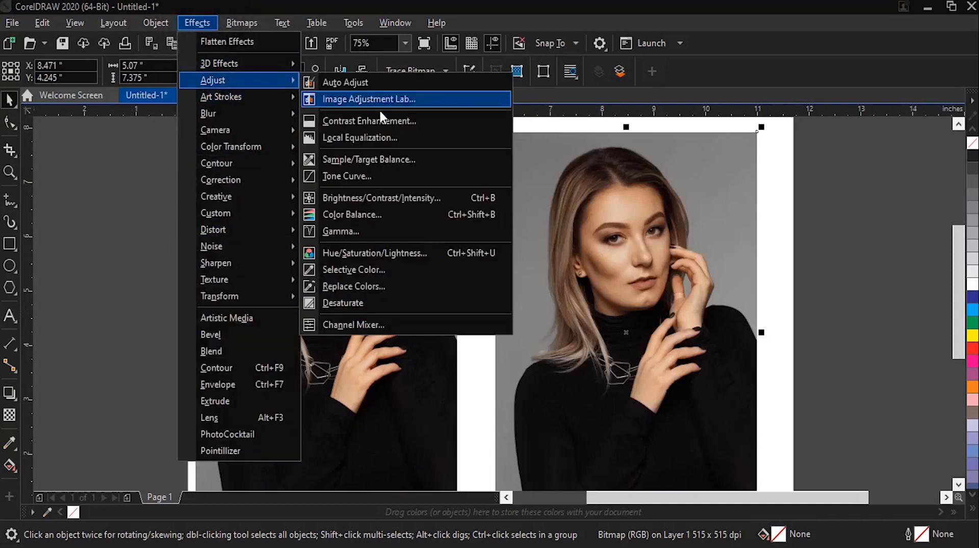
pyautogui.click(360, 326)
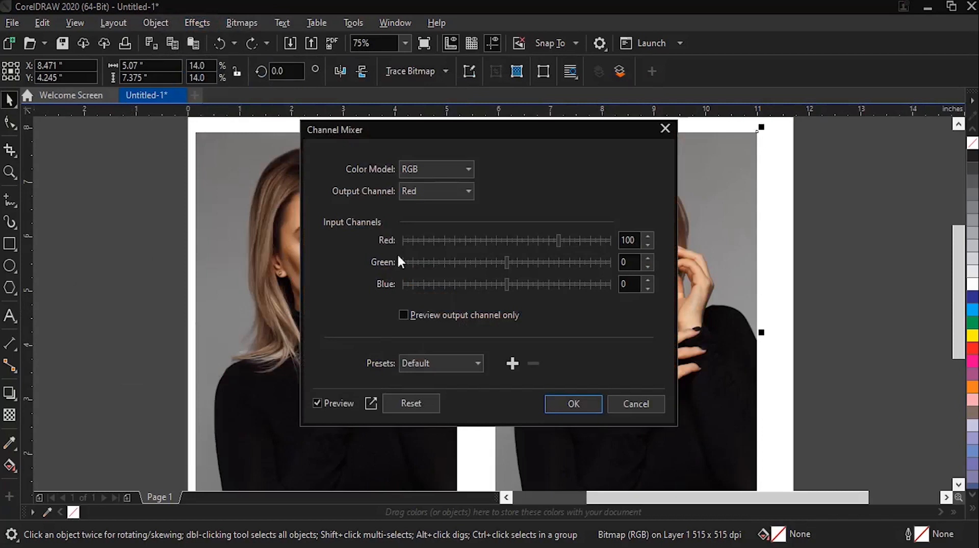
pyautogui.moveTo(457, 128); pyautogui.dragTo(206, 141)
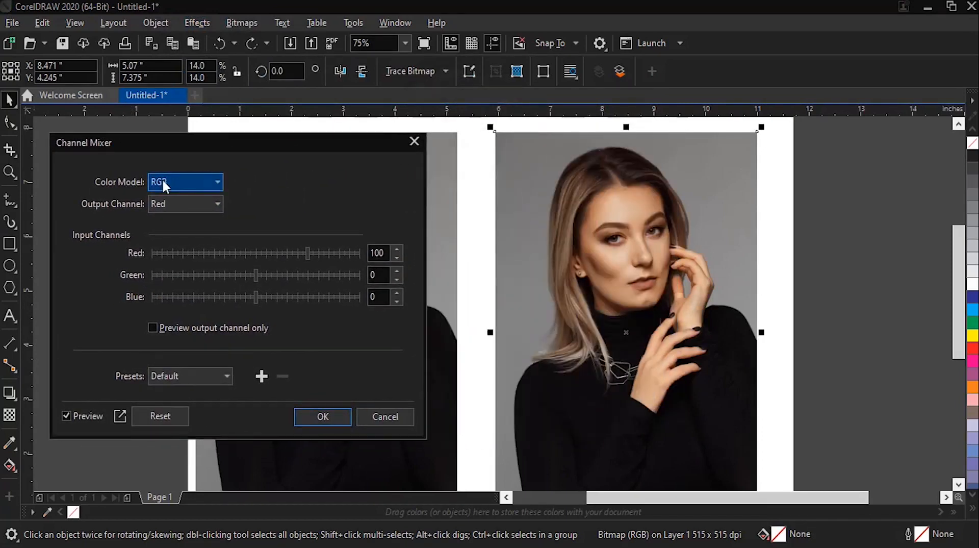
pyautogui.click(192, 184)
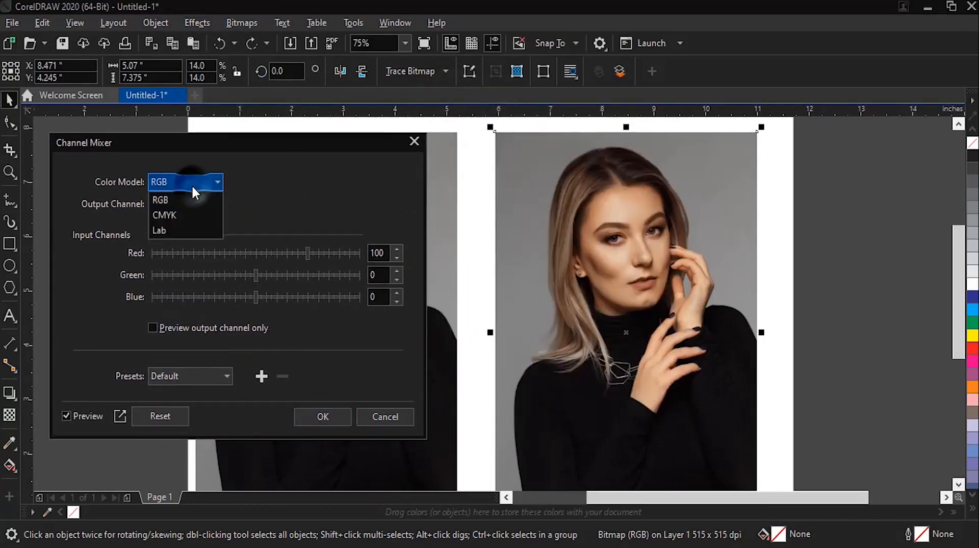
pyautogui.click(175, 214)
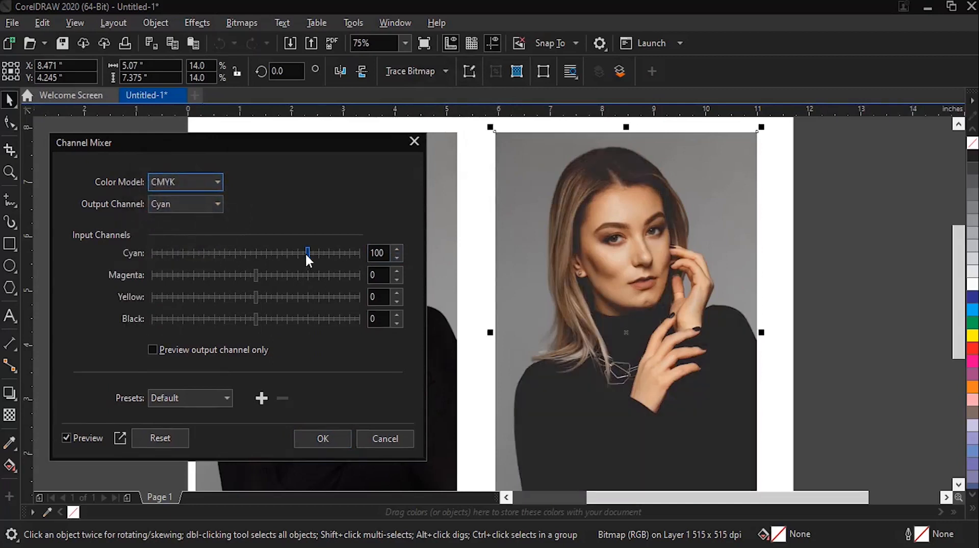
# Preview the Cyan output channel with Cyan -70, Magenta 87, Yellow -95 and Black 99, and start saving a preset but cancel it.
pyautogui.moveTo(307, 252); pyautogui.dragTo(219, 252)
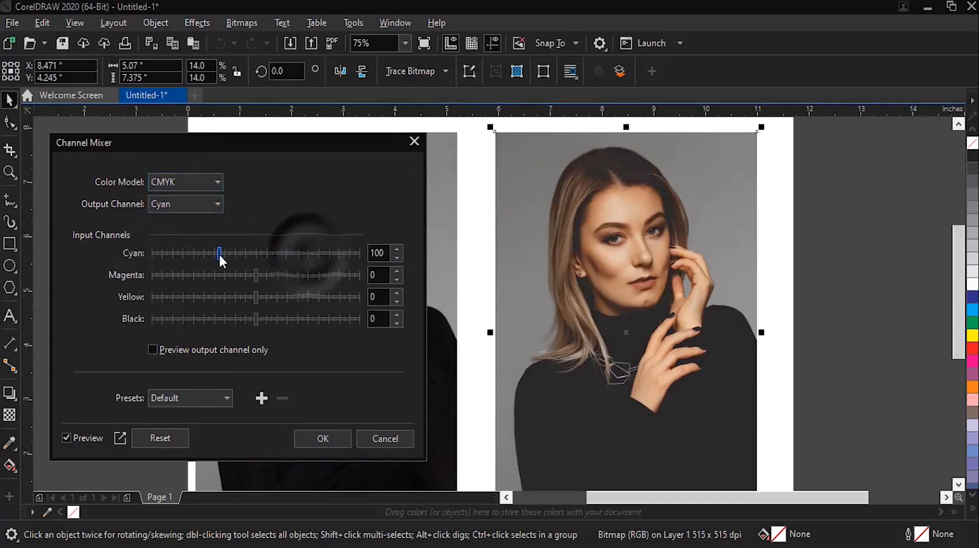
pyautogui.click(254, 274)
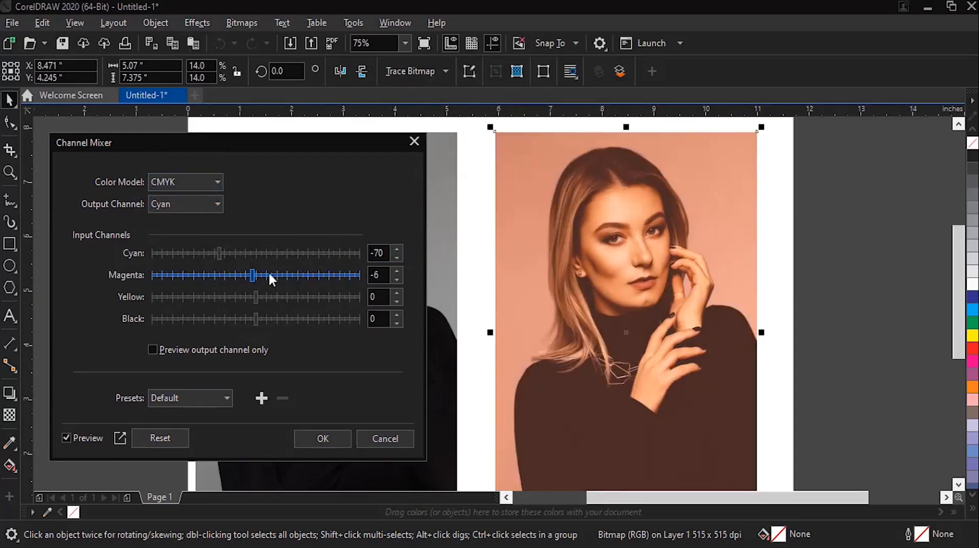
pyautogui.moveTo(252, 274); pyautogui.dragTo(206, 299)
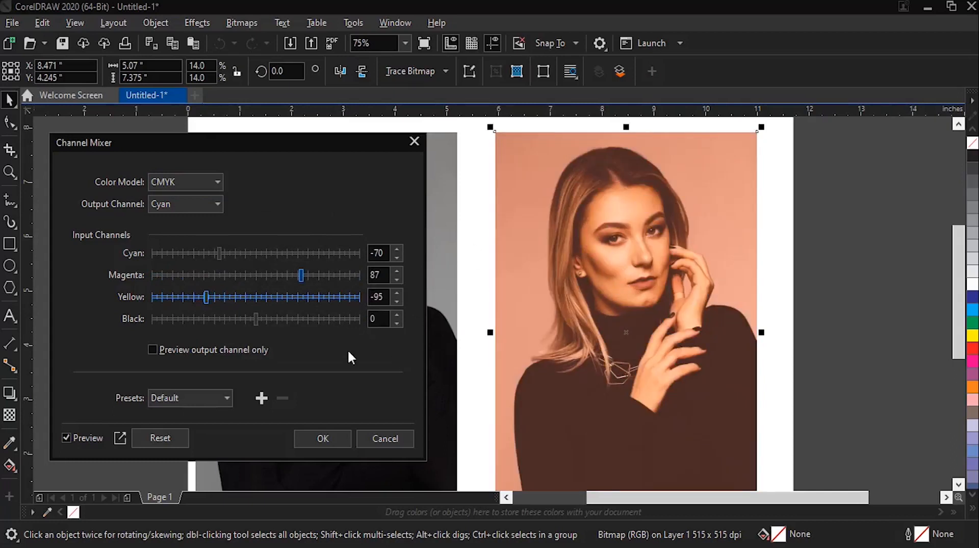
pyautogui.moveTo(255, 320); pyautogui.dragTo(307, 322)
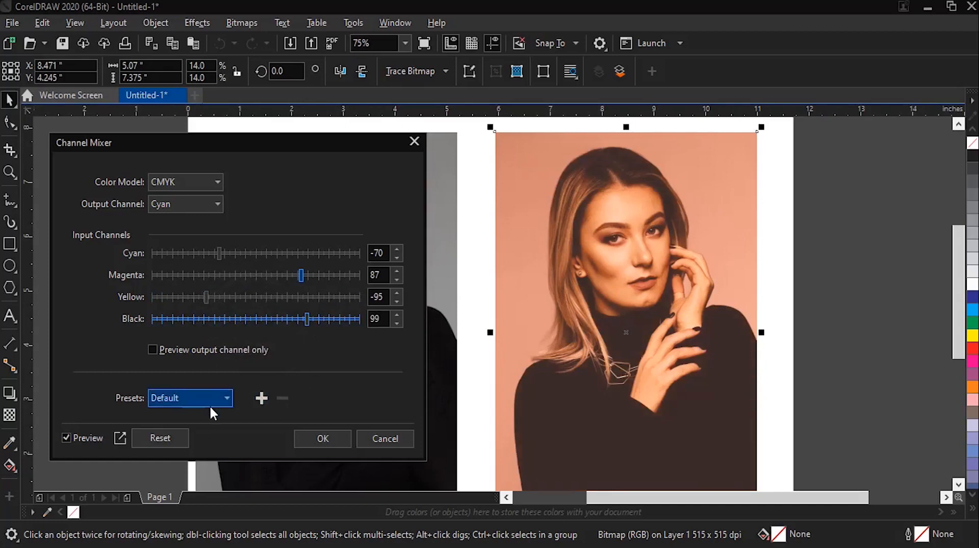
pyautogui.click(262, 397)
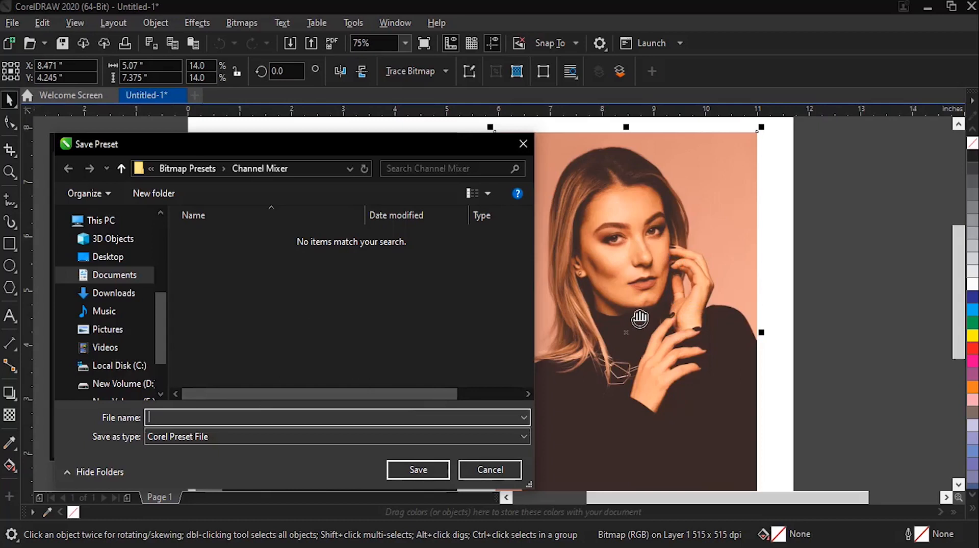
pyautogui.click(496, 469)
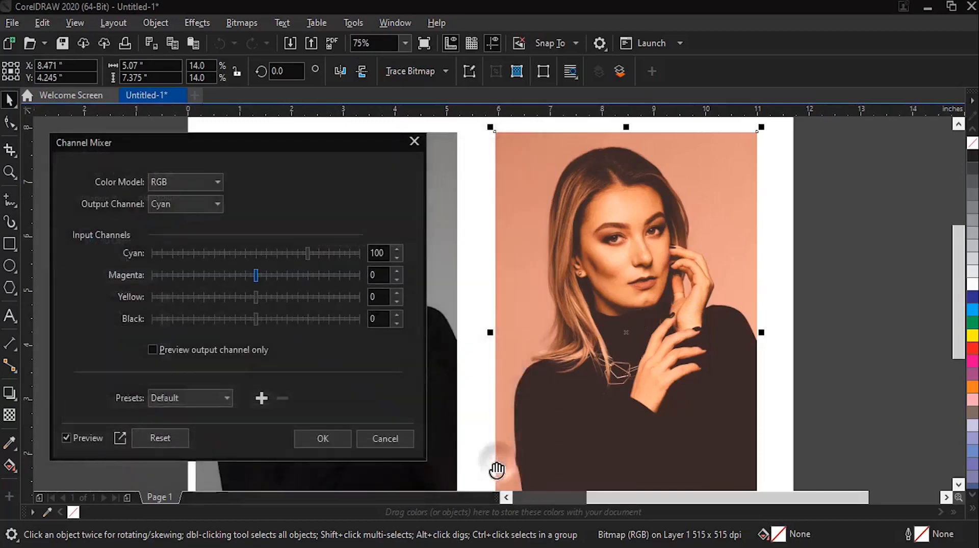
# In the RGB color model, set the Green output channel's Red input to 87.
pyautogui.click(214, 201)
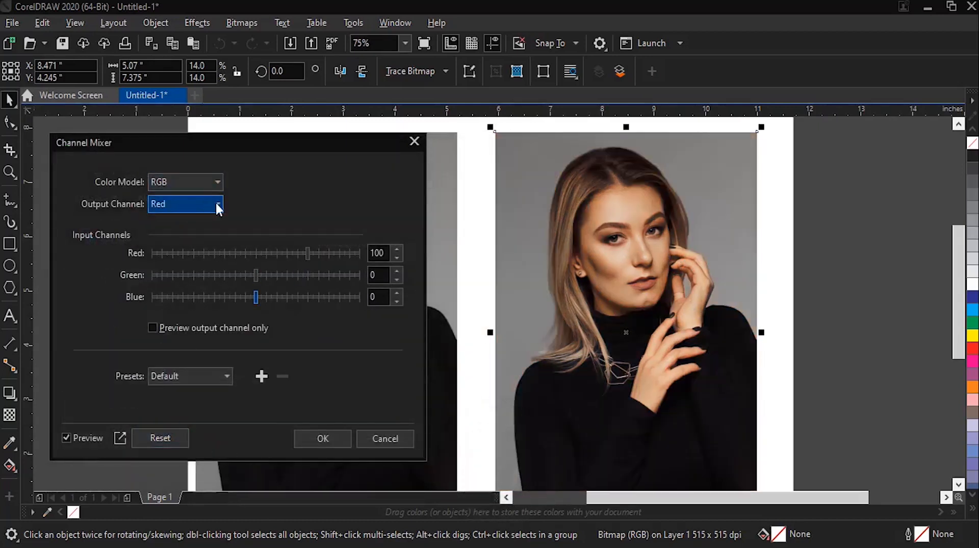
pyautogui.click(164, 236)
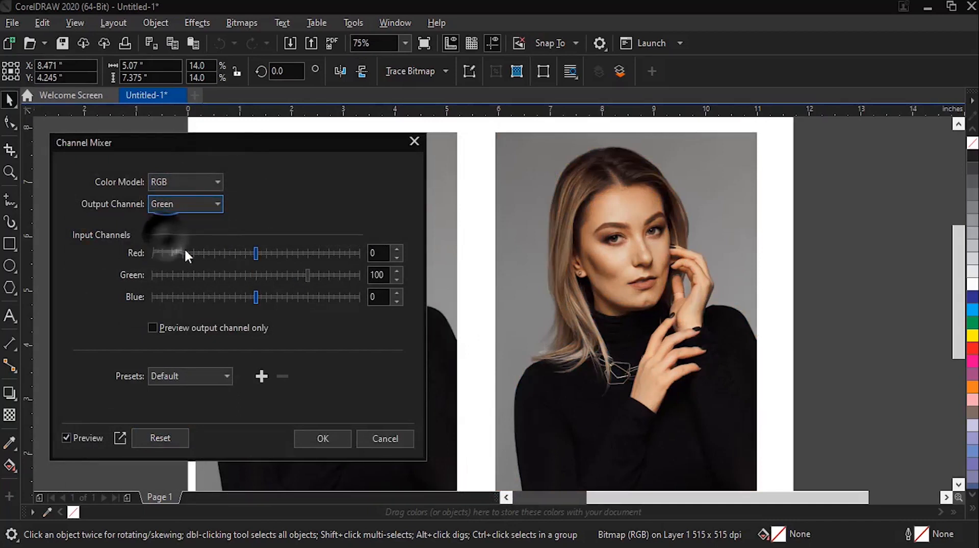
pyautogui.moveTo(256, 252); pyautogui.dragTo(301, 260)
# Switch the color model to CMYK and lower the Cyan input of the Cyan output channel.
pyautogui.click(212, 182)
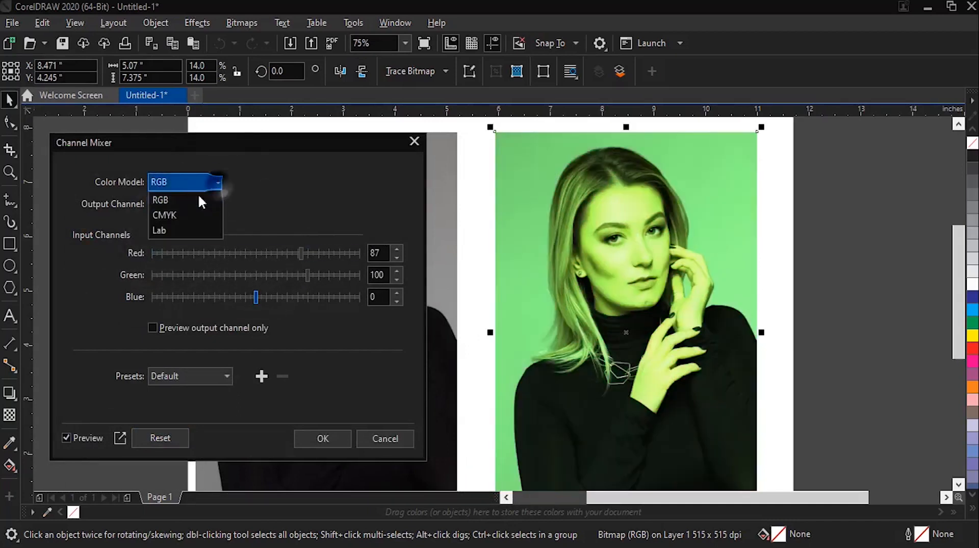
pyautogui.click(164, 215)
pyautogui.moveTo(308, 251); pyautogui.dragTo(269, 252)
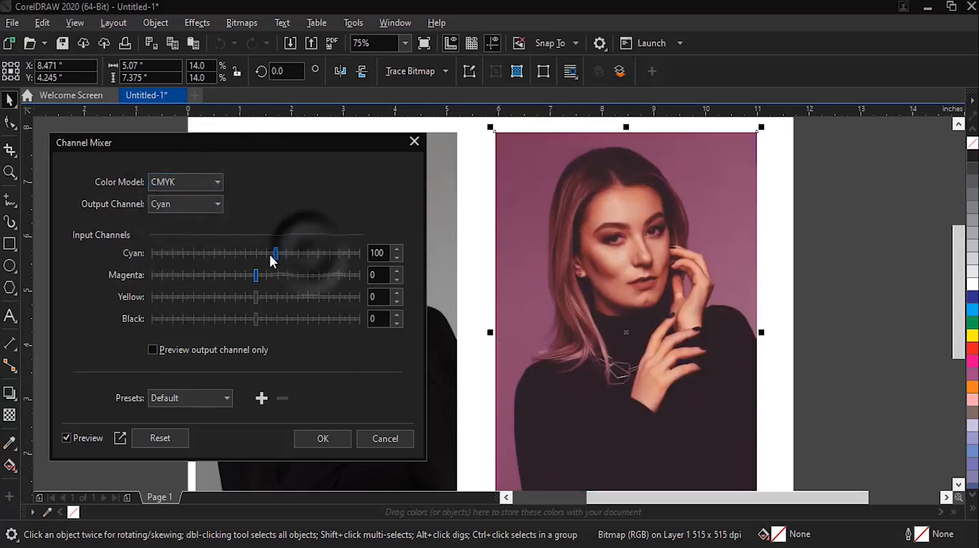
# Set the Magenta output channel's Yellow input to -6 and Black to 109, and apply the Channel Mixer adjustment to the portrait.
pyautogui.click(218, 204)
pyautogui.click(173, 238)
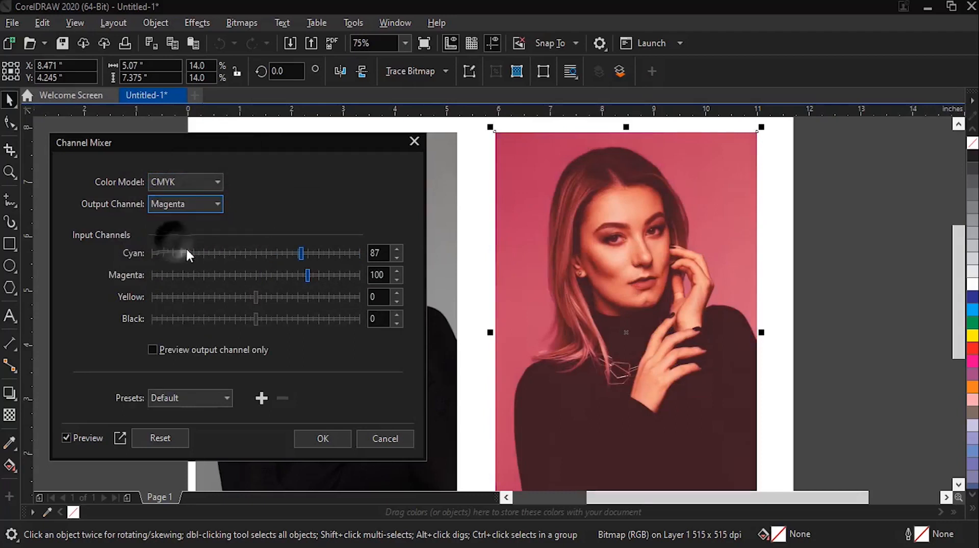
pyautogui.click(234, 295)
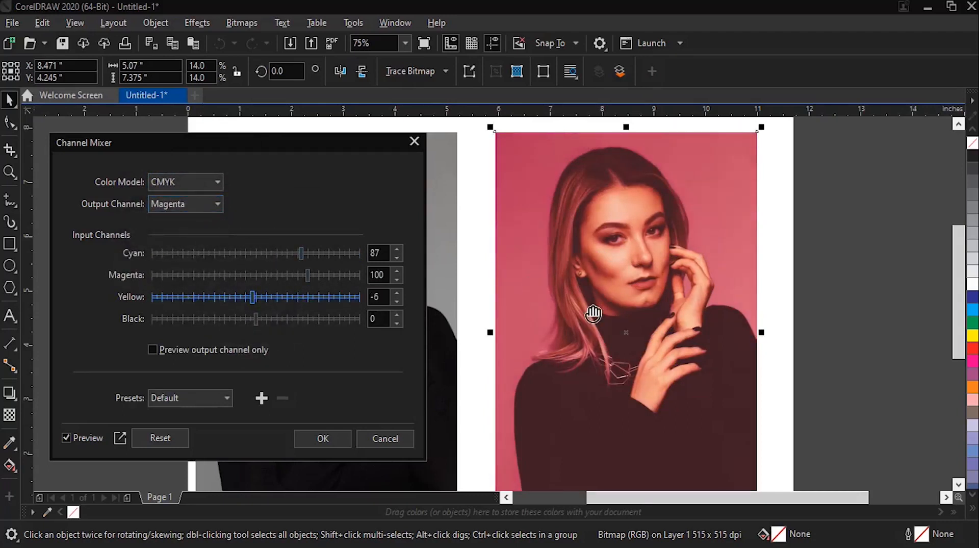
pyautogui.moveTo(254, 319); pyautogui.dragTo(312, 329)
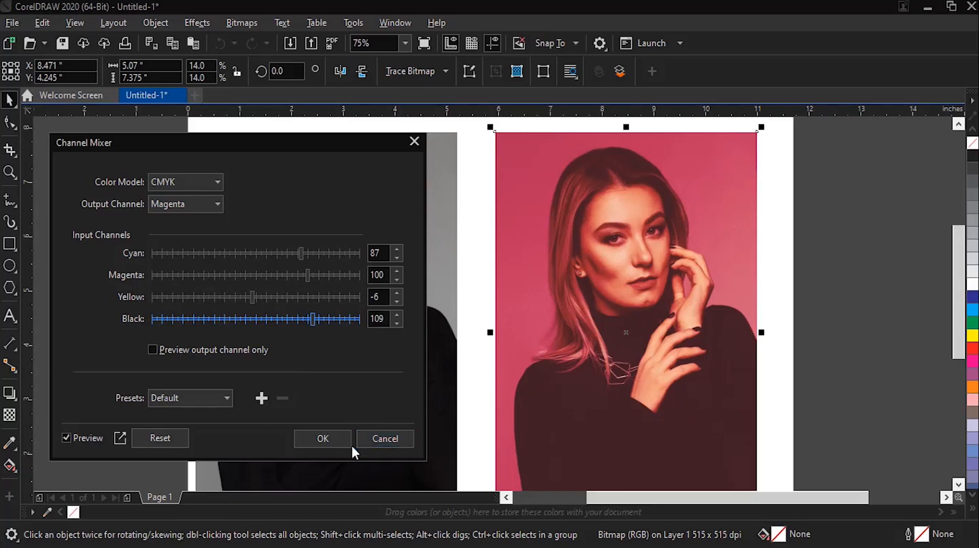
pyautogui.click(324, 438)
pyautogui.scroll(-2, 378, 267)
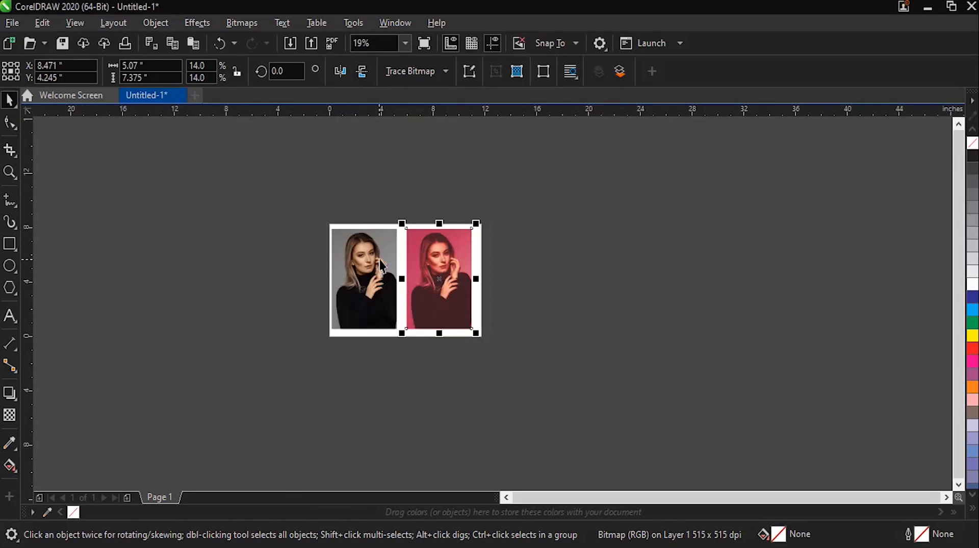
pyautogui.scroll(1, 388, 256)
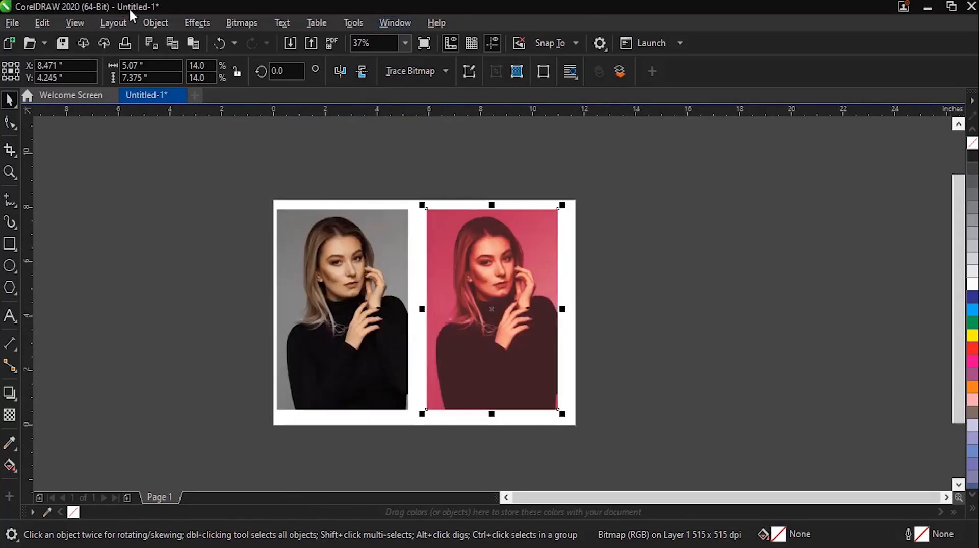
pyautogui.click(190, 21)
pyautogui.moveTo(206, 87)
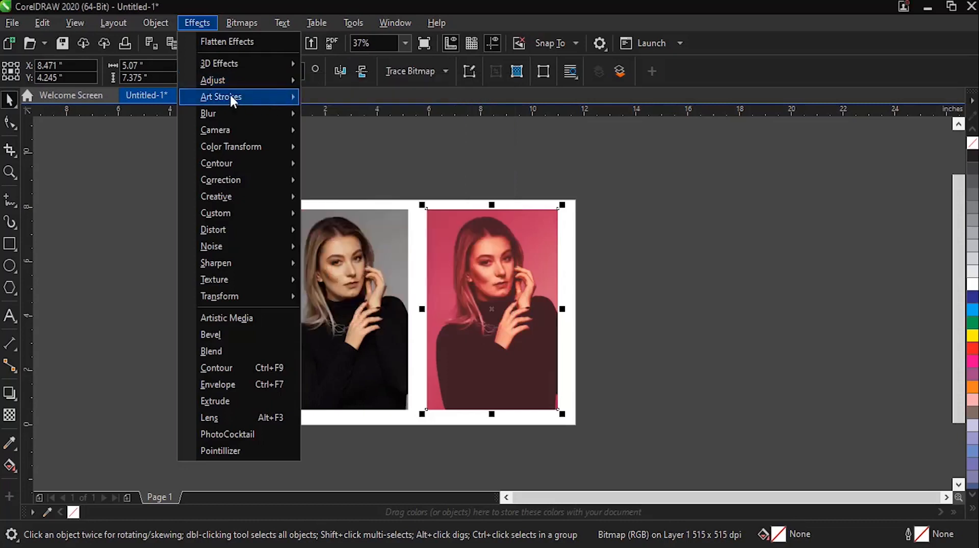
pyautogui.moveTo(230, 96)
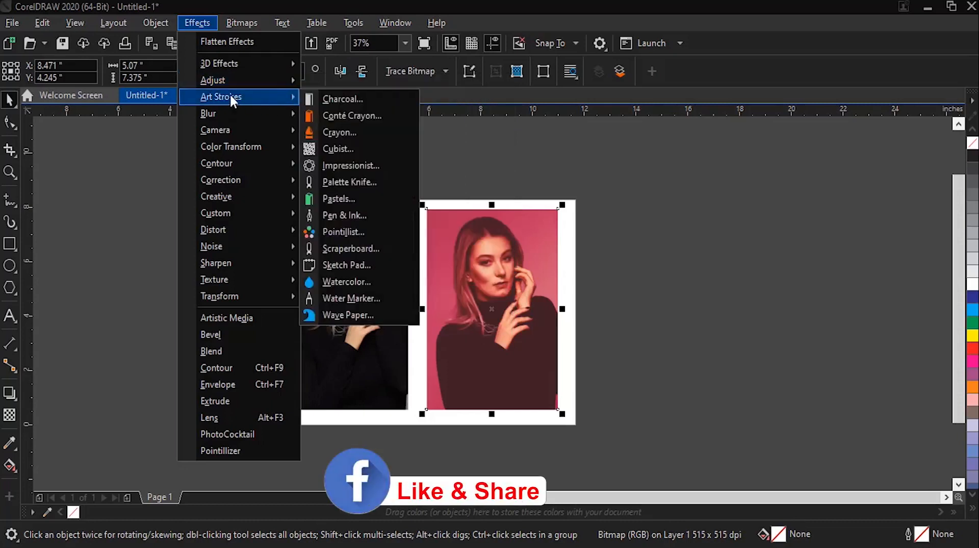
pyautogui.click(130, 177)
pyautogui.moveTo(489, 544)
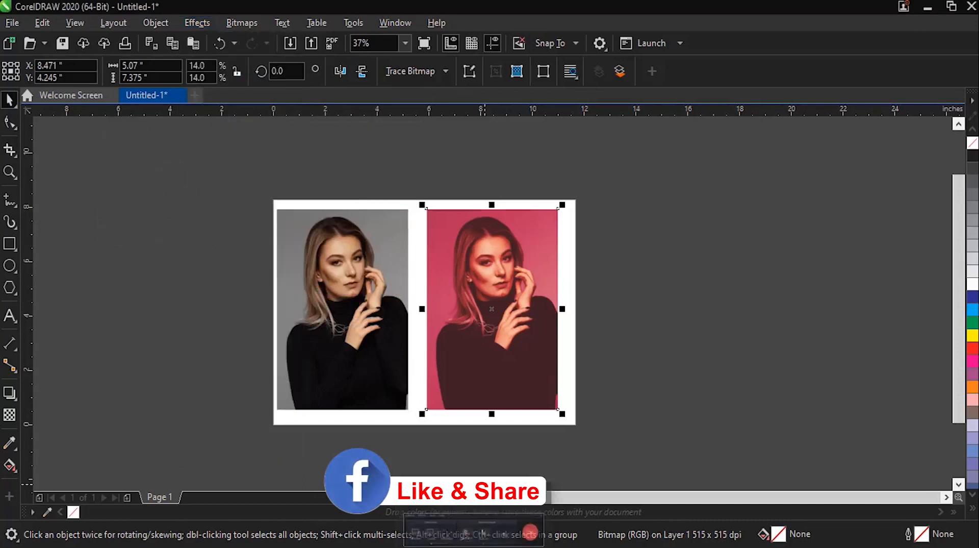
pyautogui.click(529, 527)
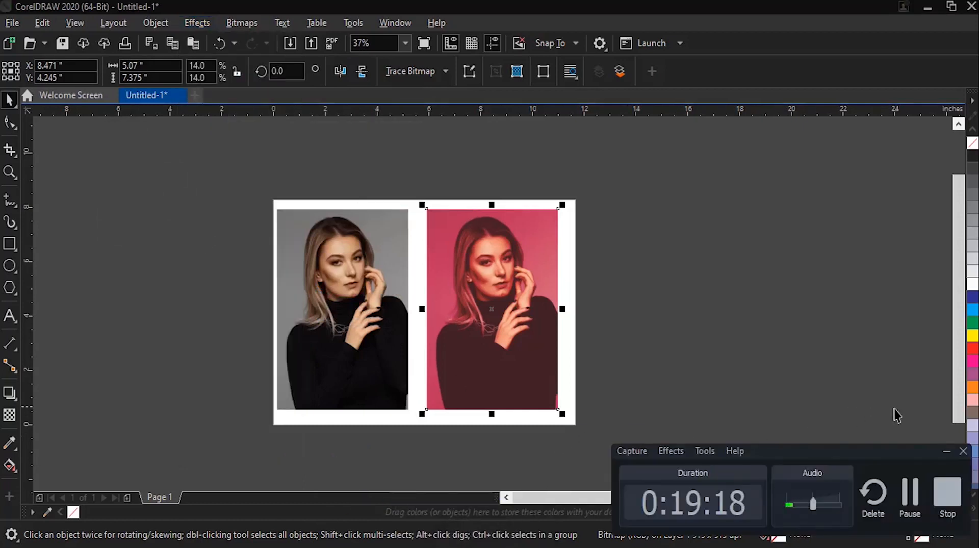